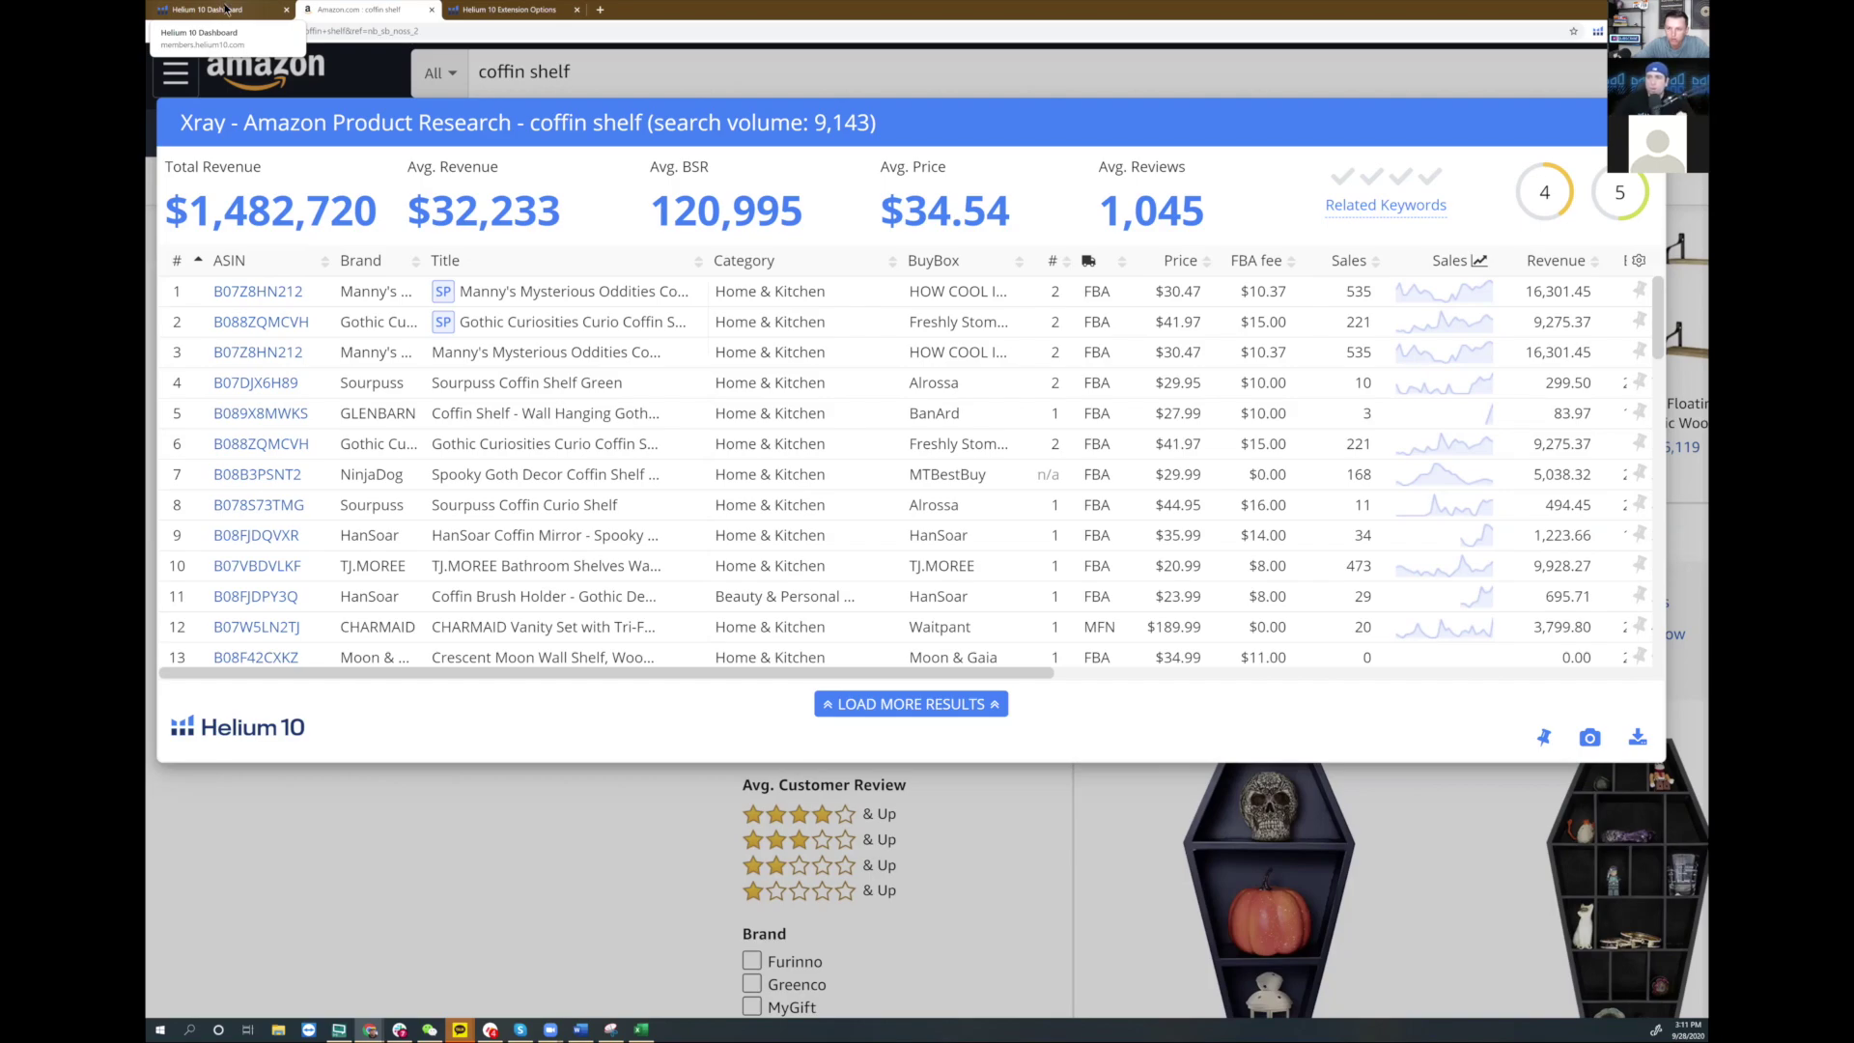
- Switch to the Helium 10 dashboard and open the Black Box product research tool
key("ctrl+shift+Tab")
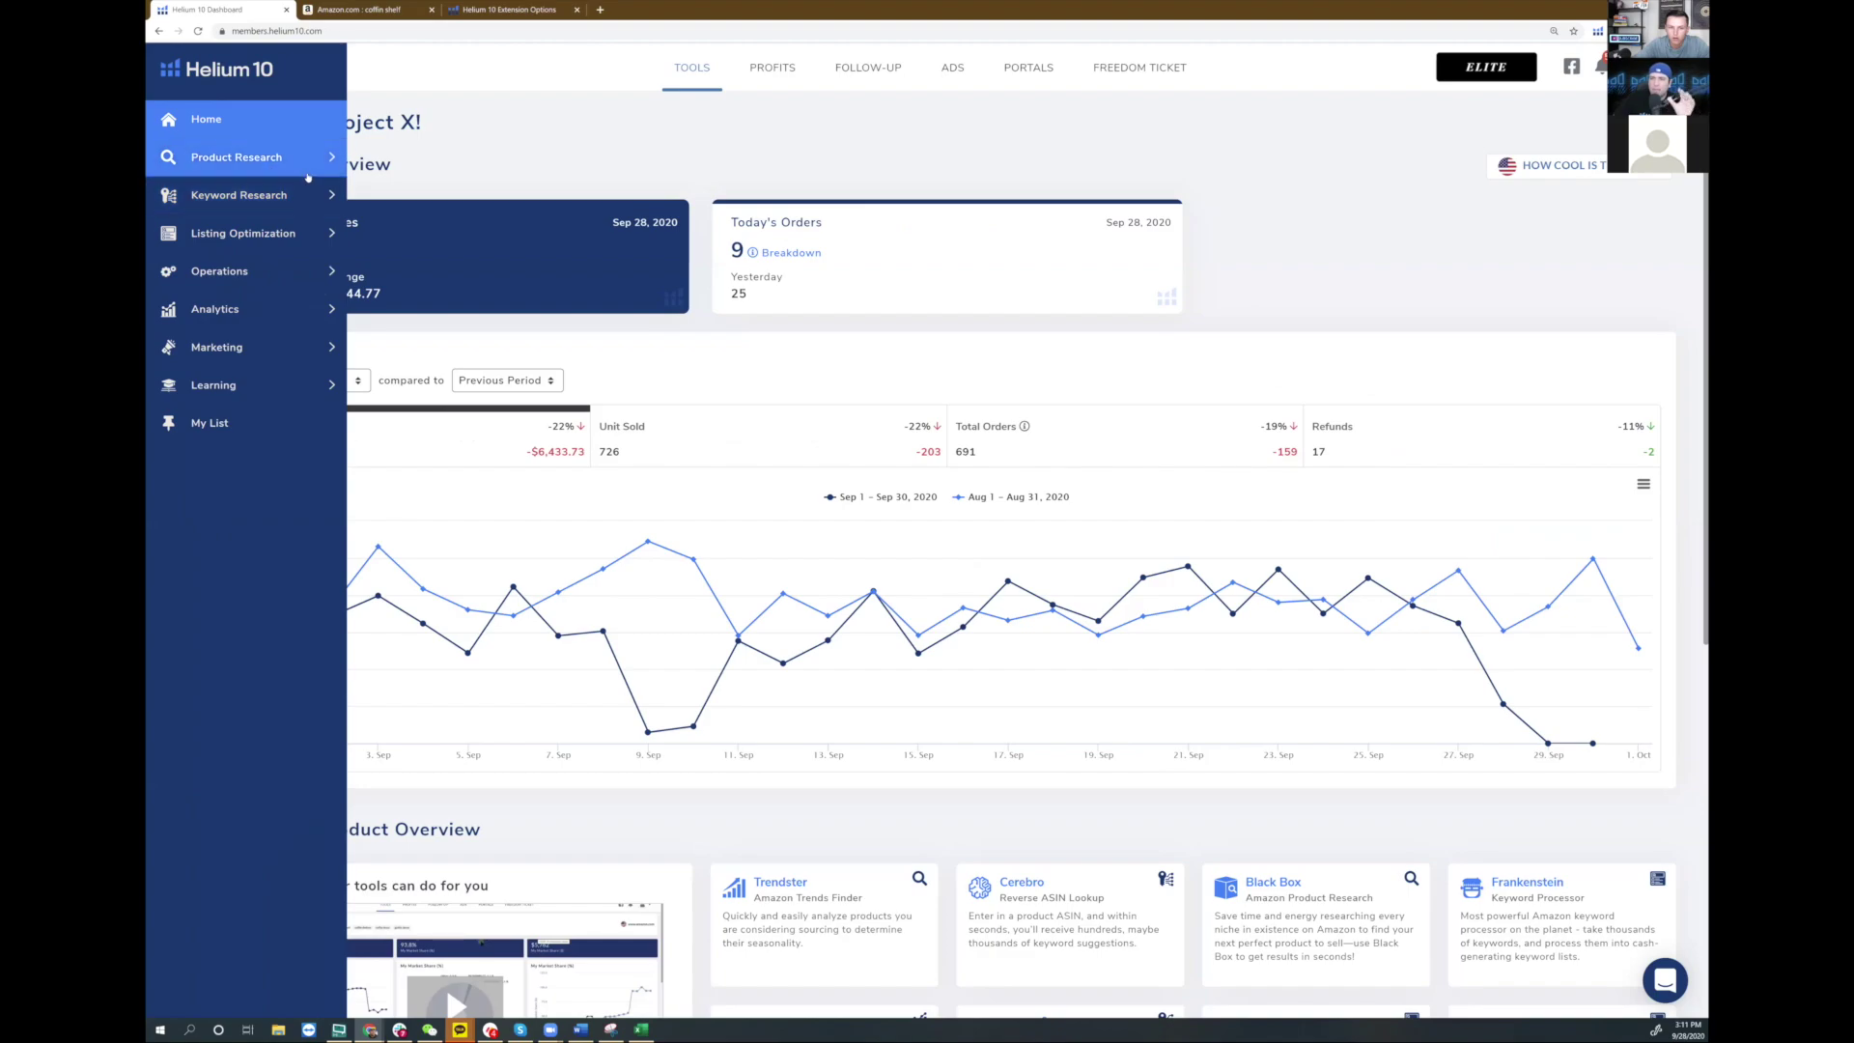
left_click(279, 158)
left_click(303, 203)
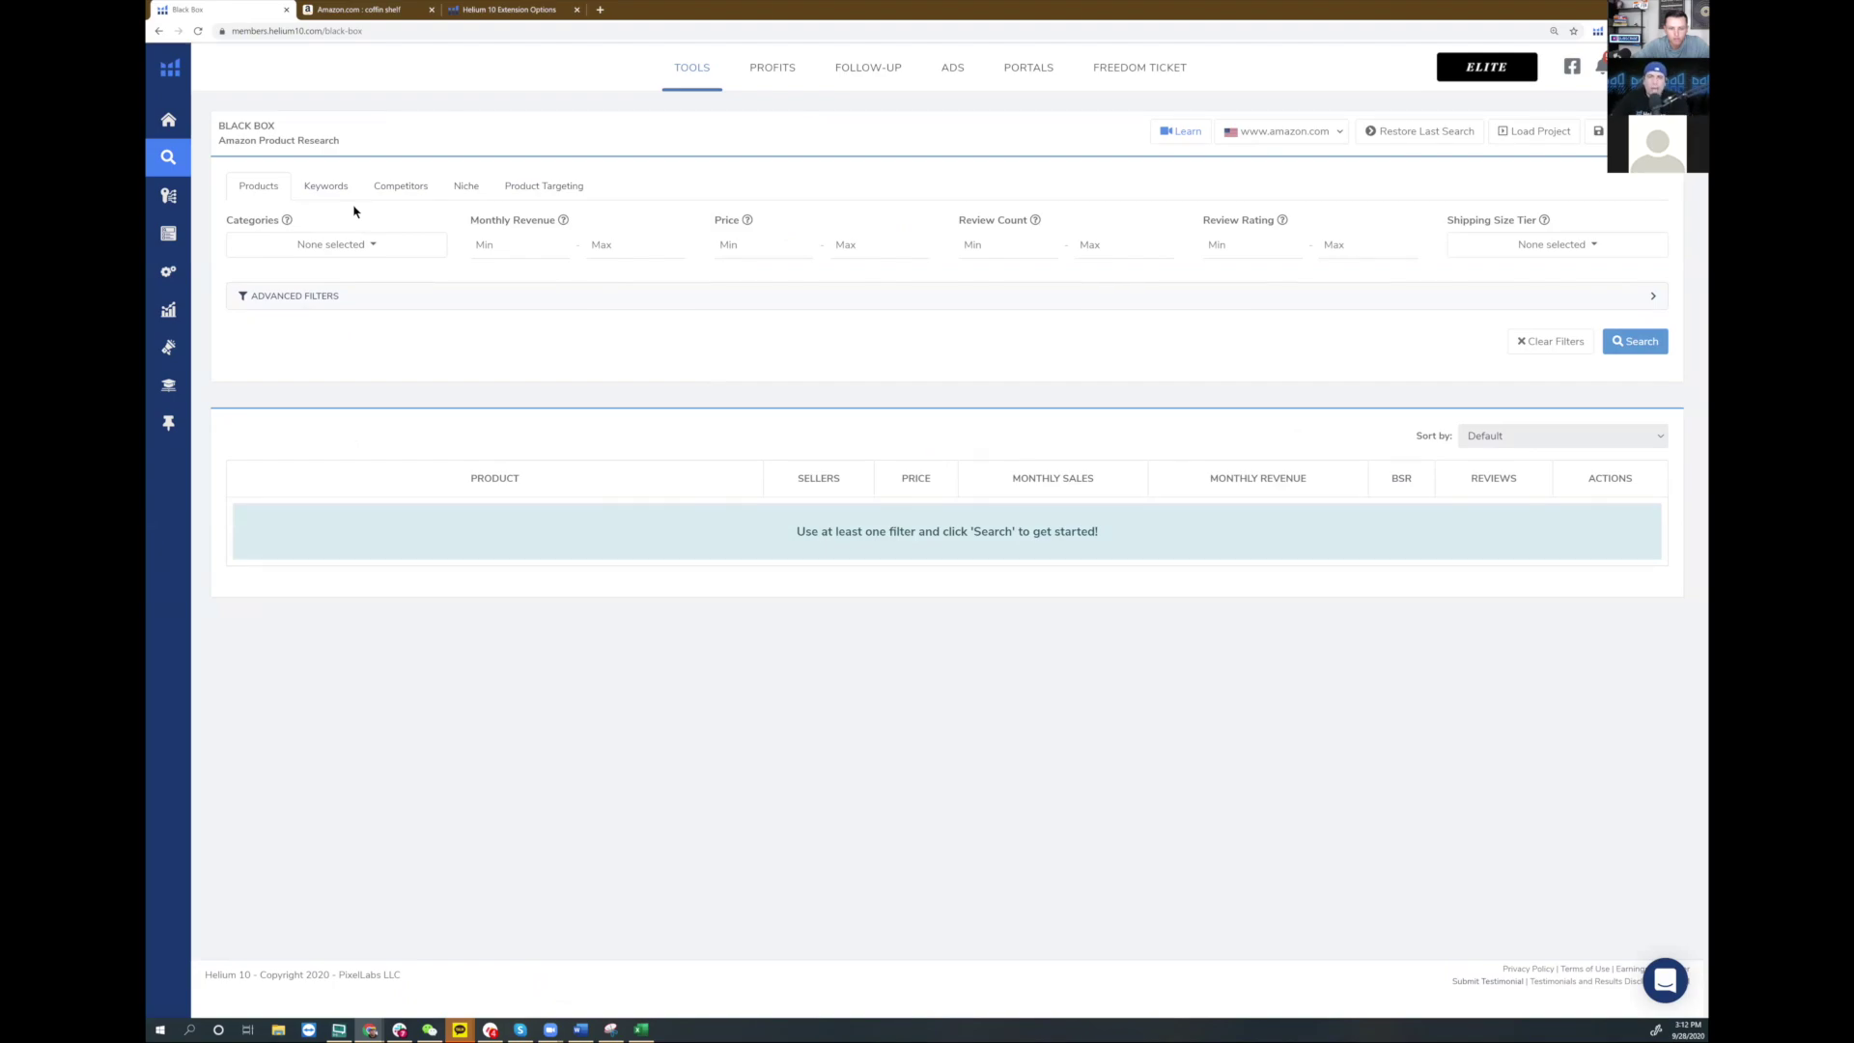
- Expand the advanced filters and change Black Box to its Keywords search
left_click(400, 297)
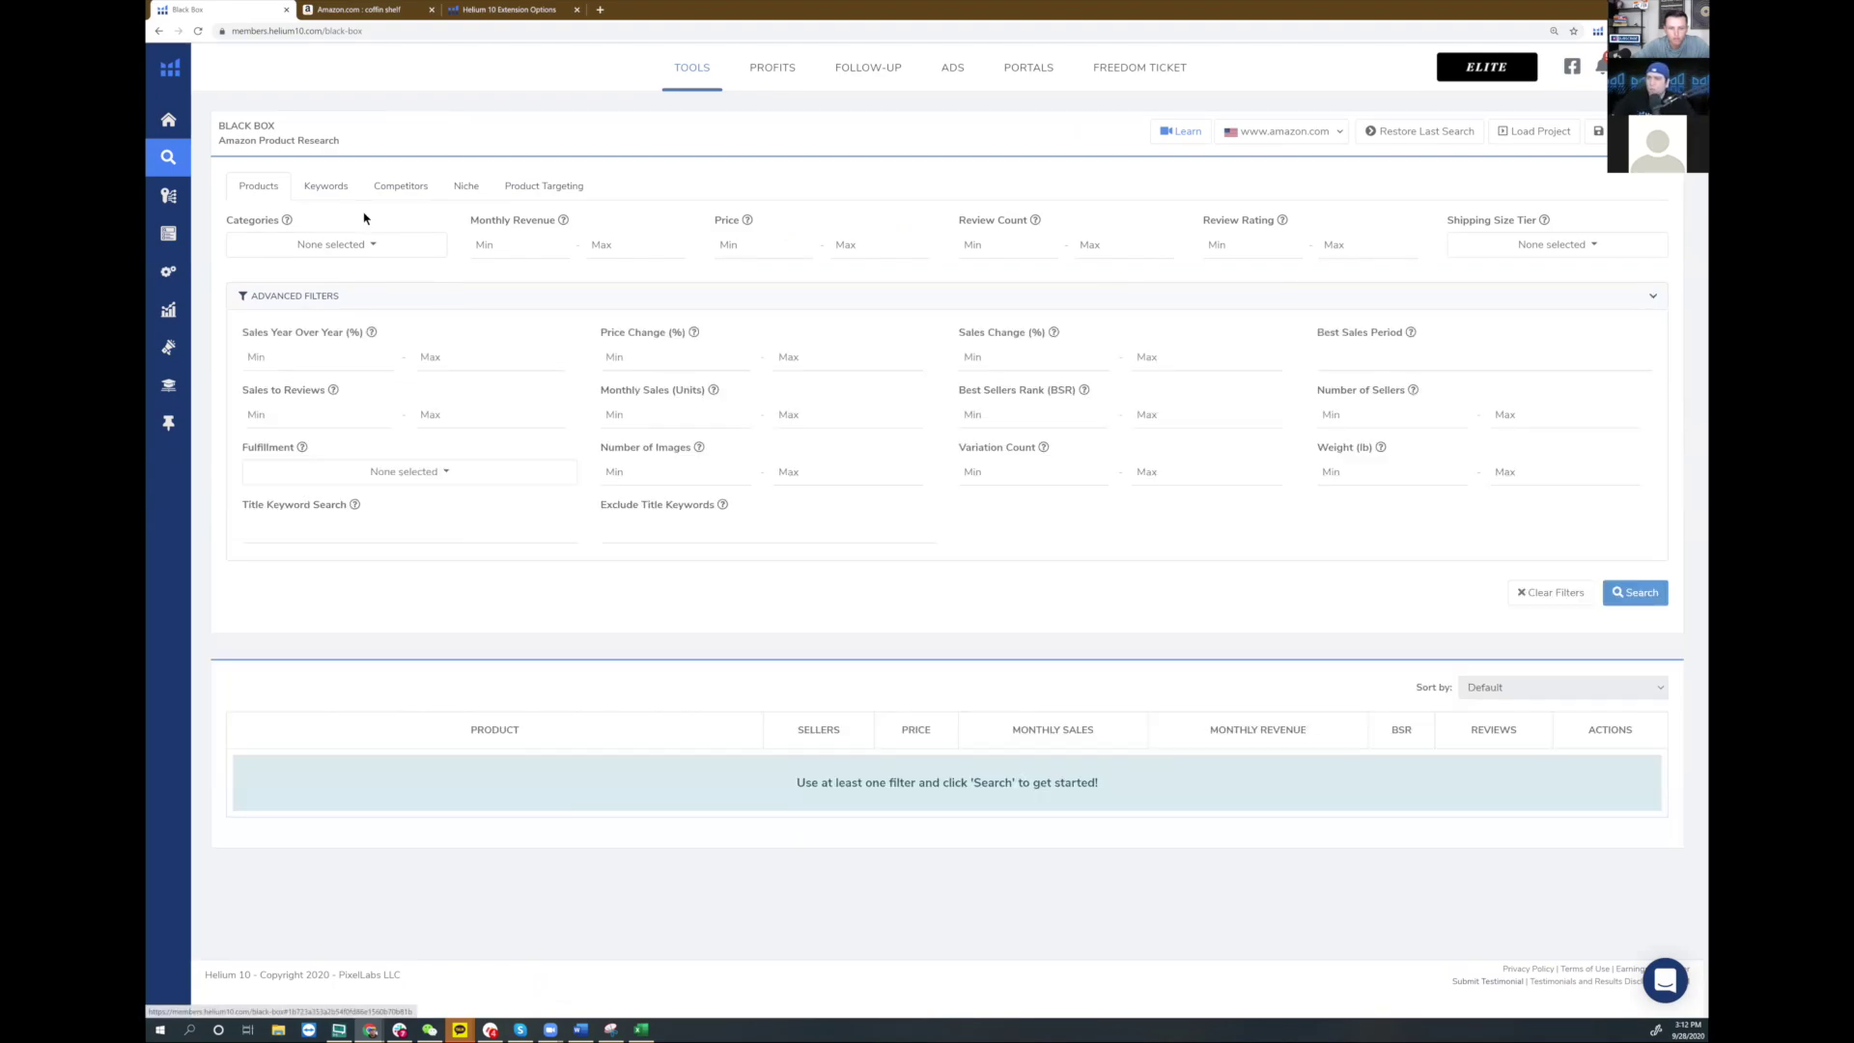
scroll(368, 220, "up", 5)
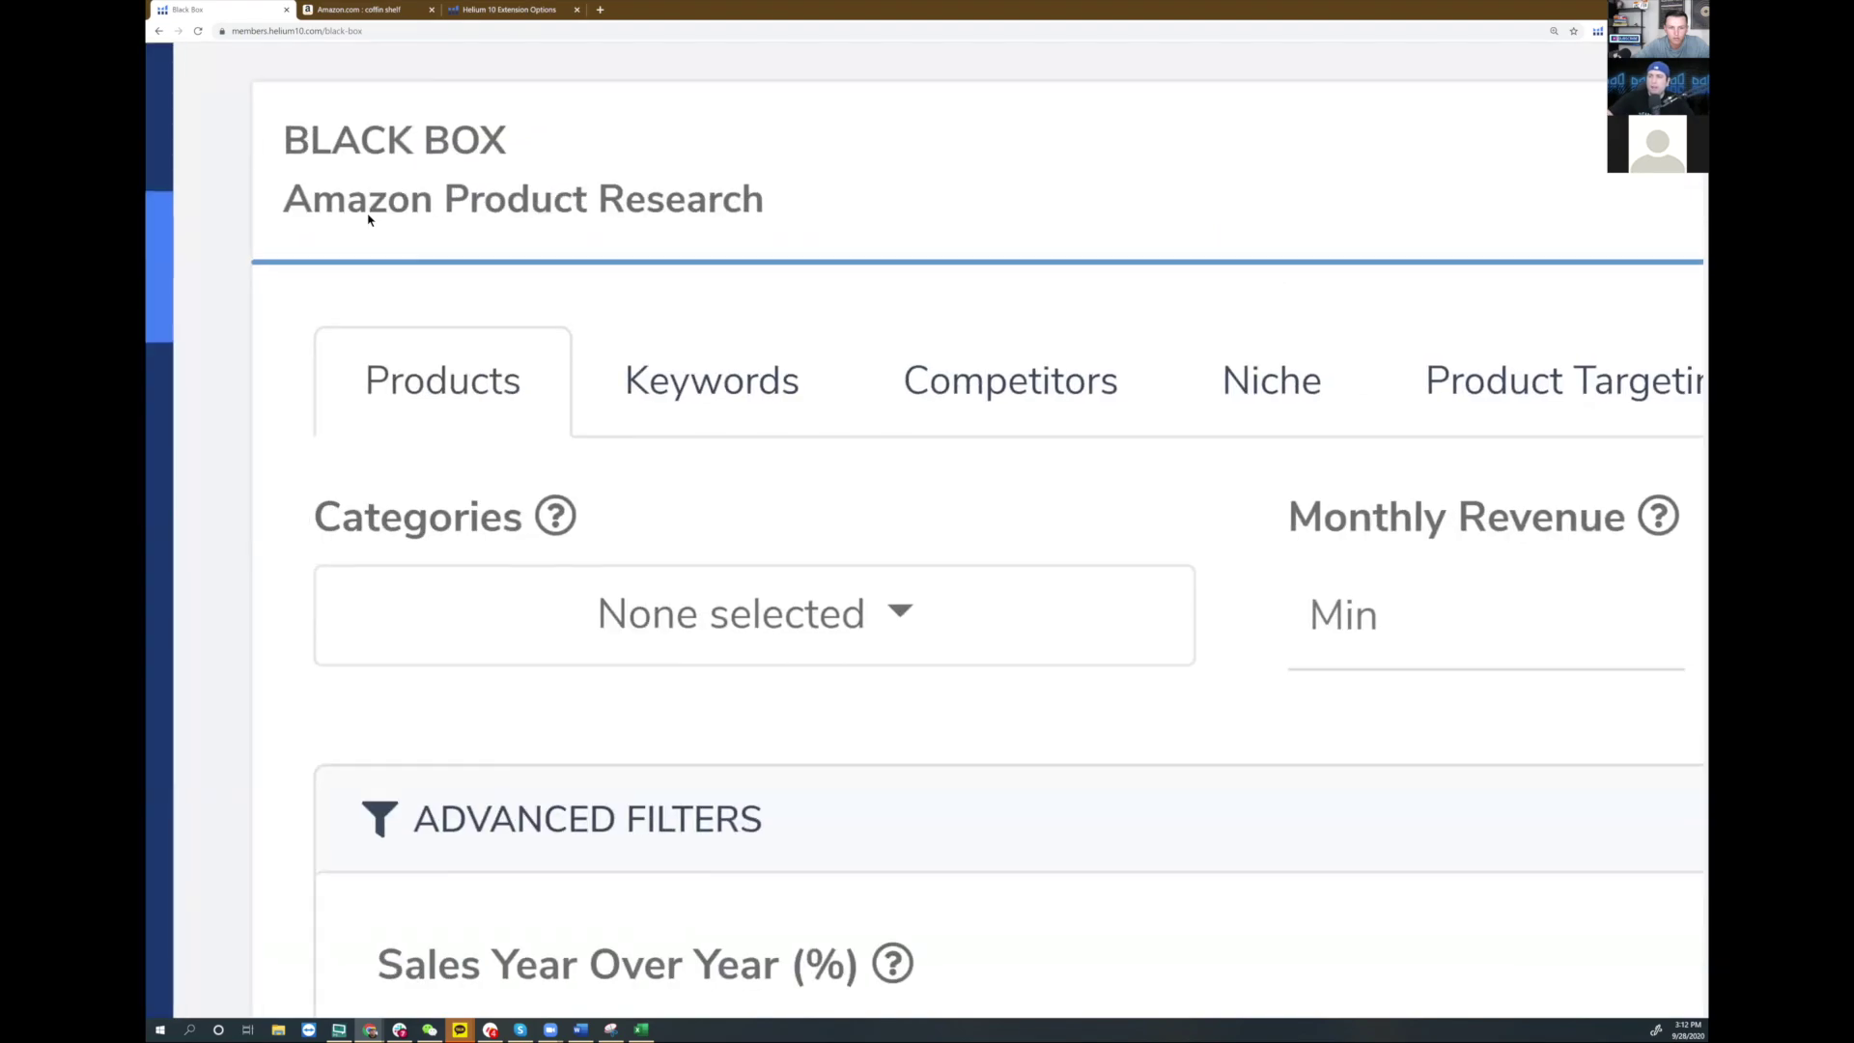
left_click(841, 425)
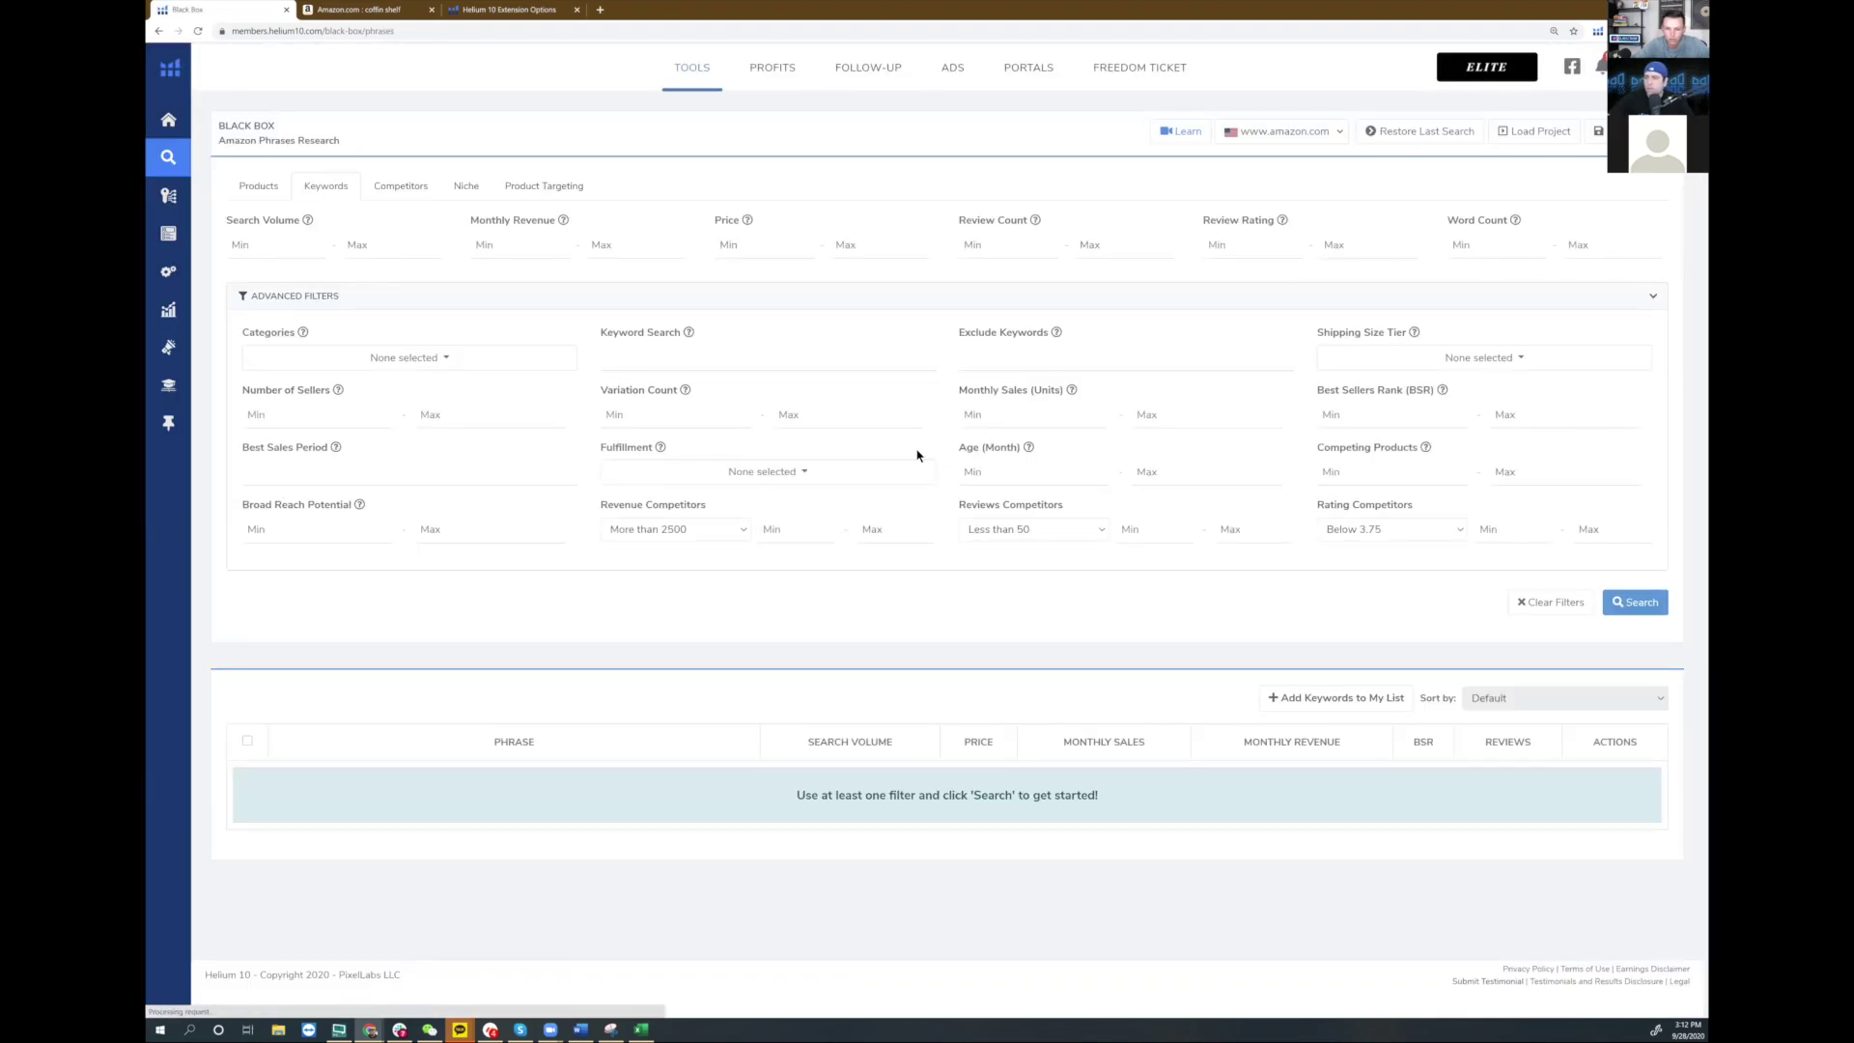
- Set the minimum Search Volume filter to 200
scroll(917, 455, "up", 5)
scroll(917, 455, "up", 5)
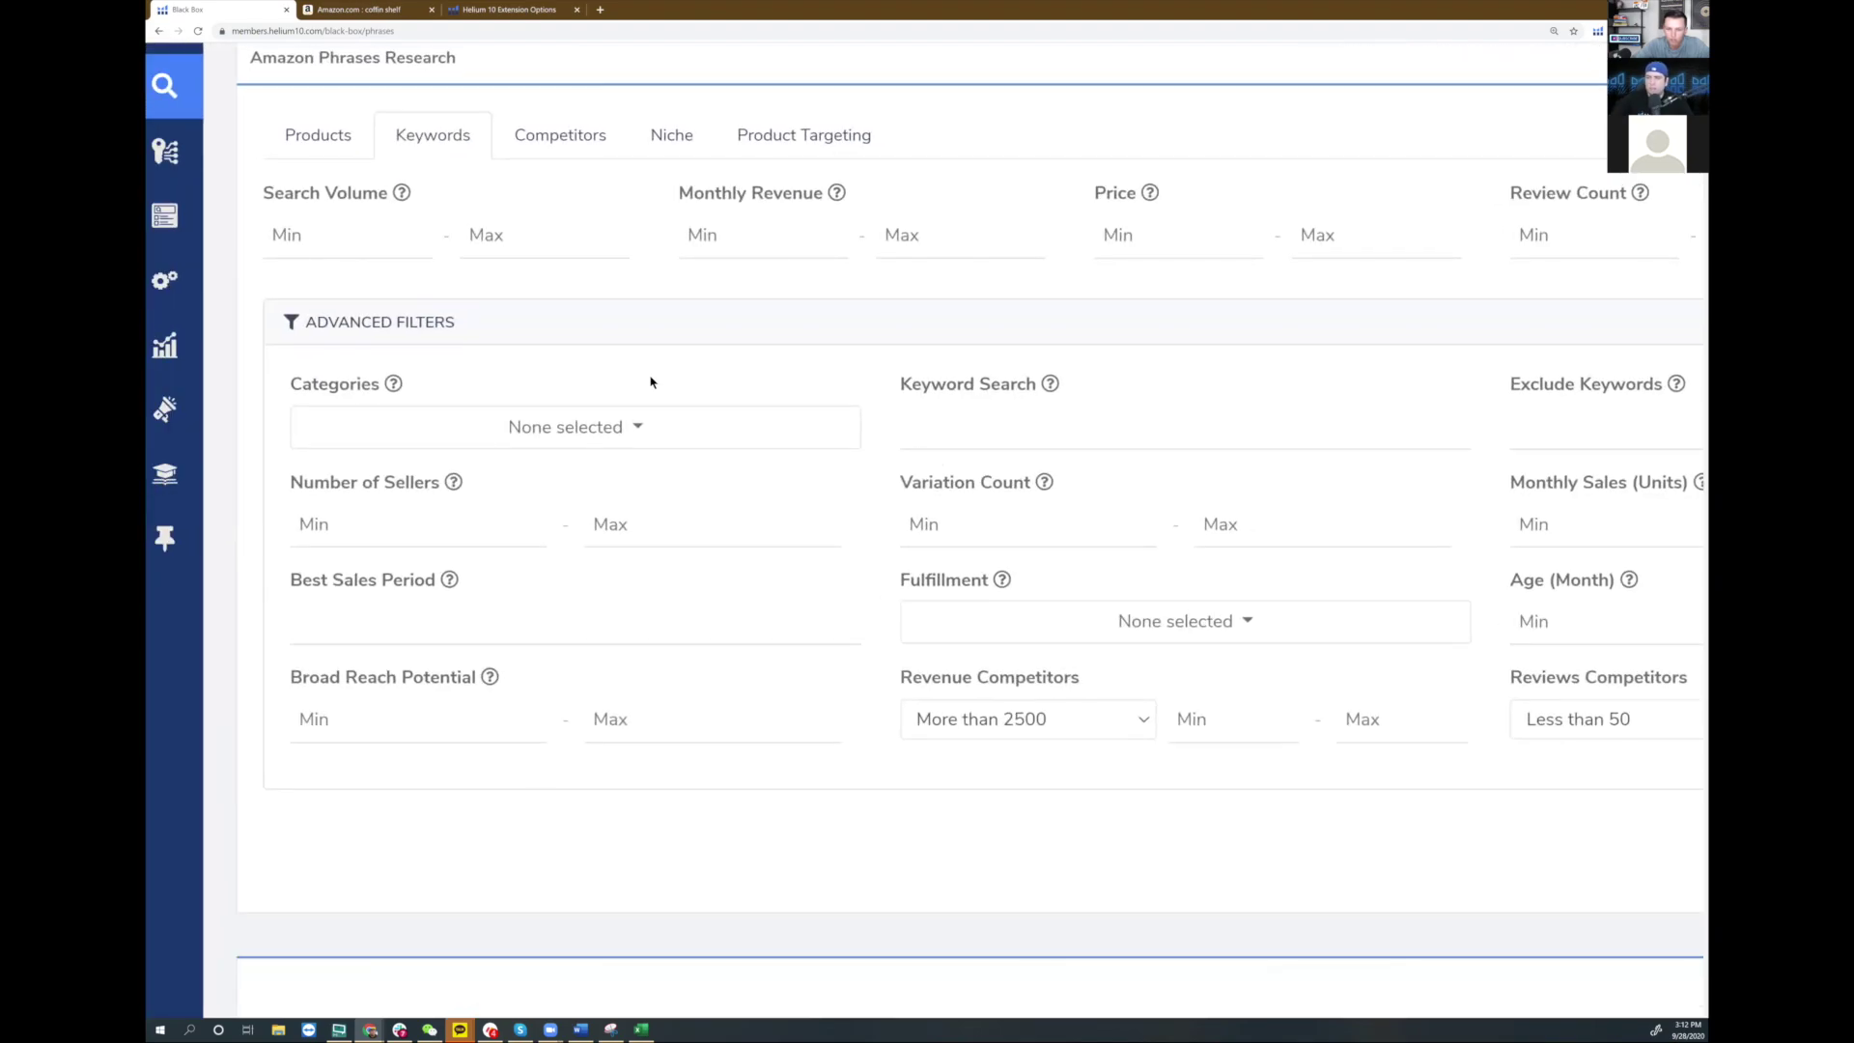
type("200")
- Set the minimum Word Count filter to 2
scroll(380, 240, "down", 5)
scroll(380, 239, "down", 1)
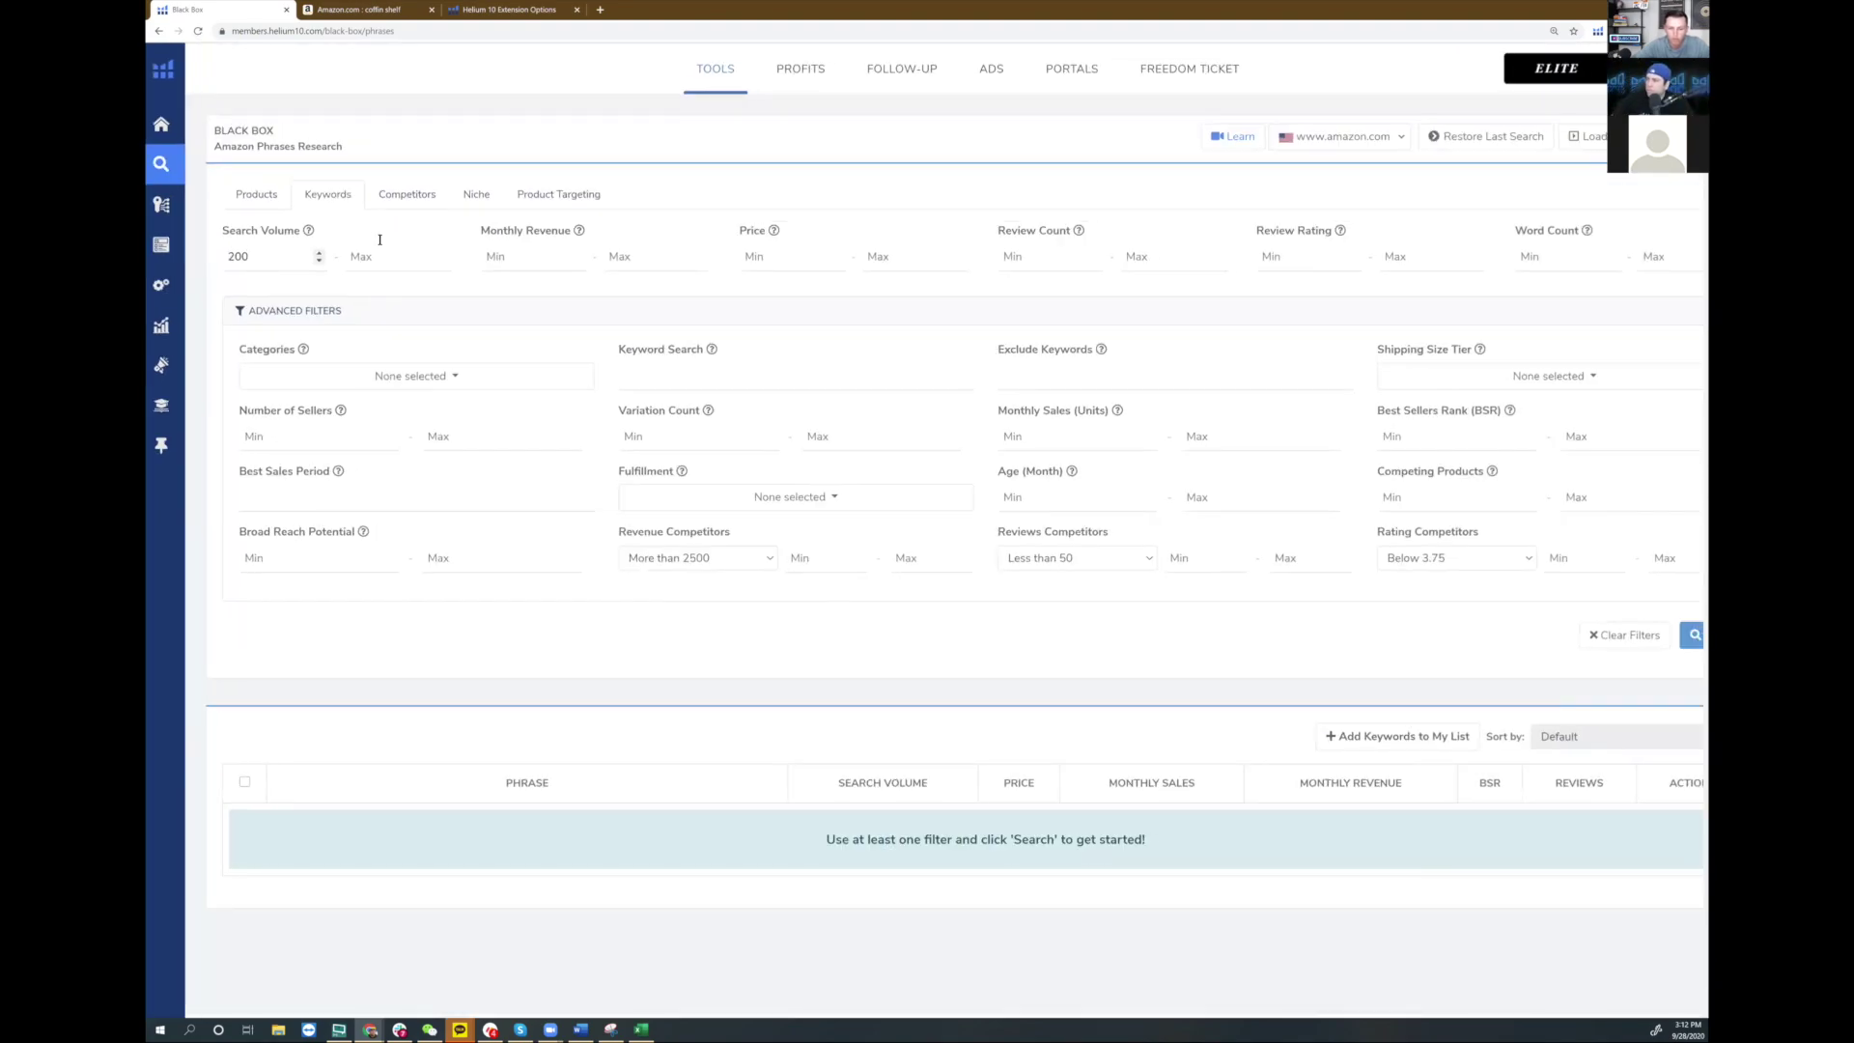
left_click(1564, 256)
type("1")
scroll(1565, 256, "up", 5)
scroll(927, 531, "up", 1)
scroll(927, 531, "right", 1)
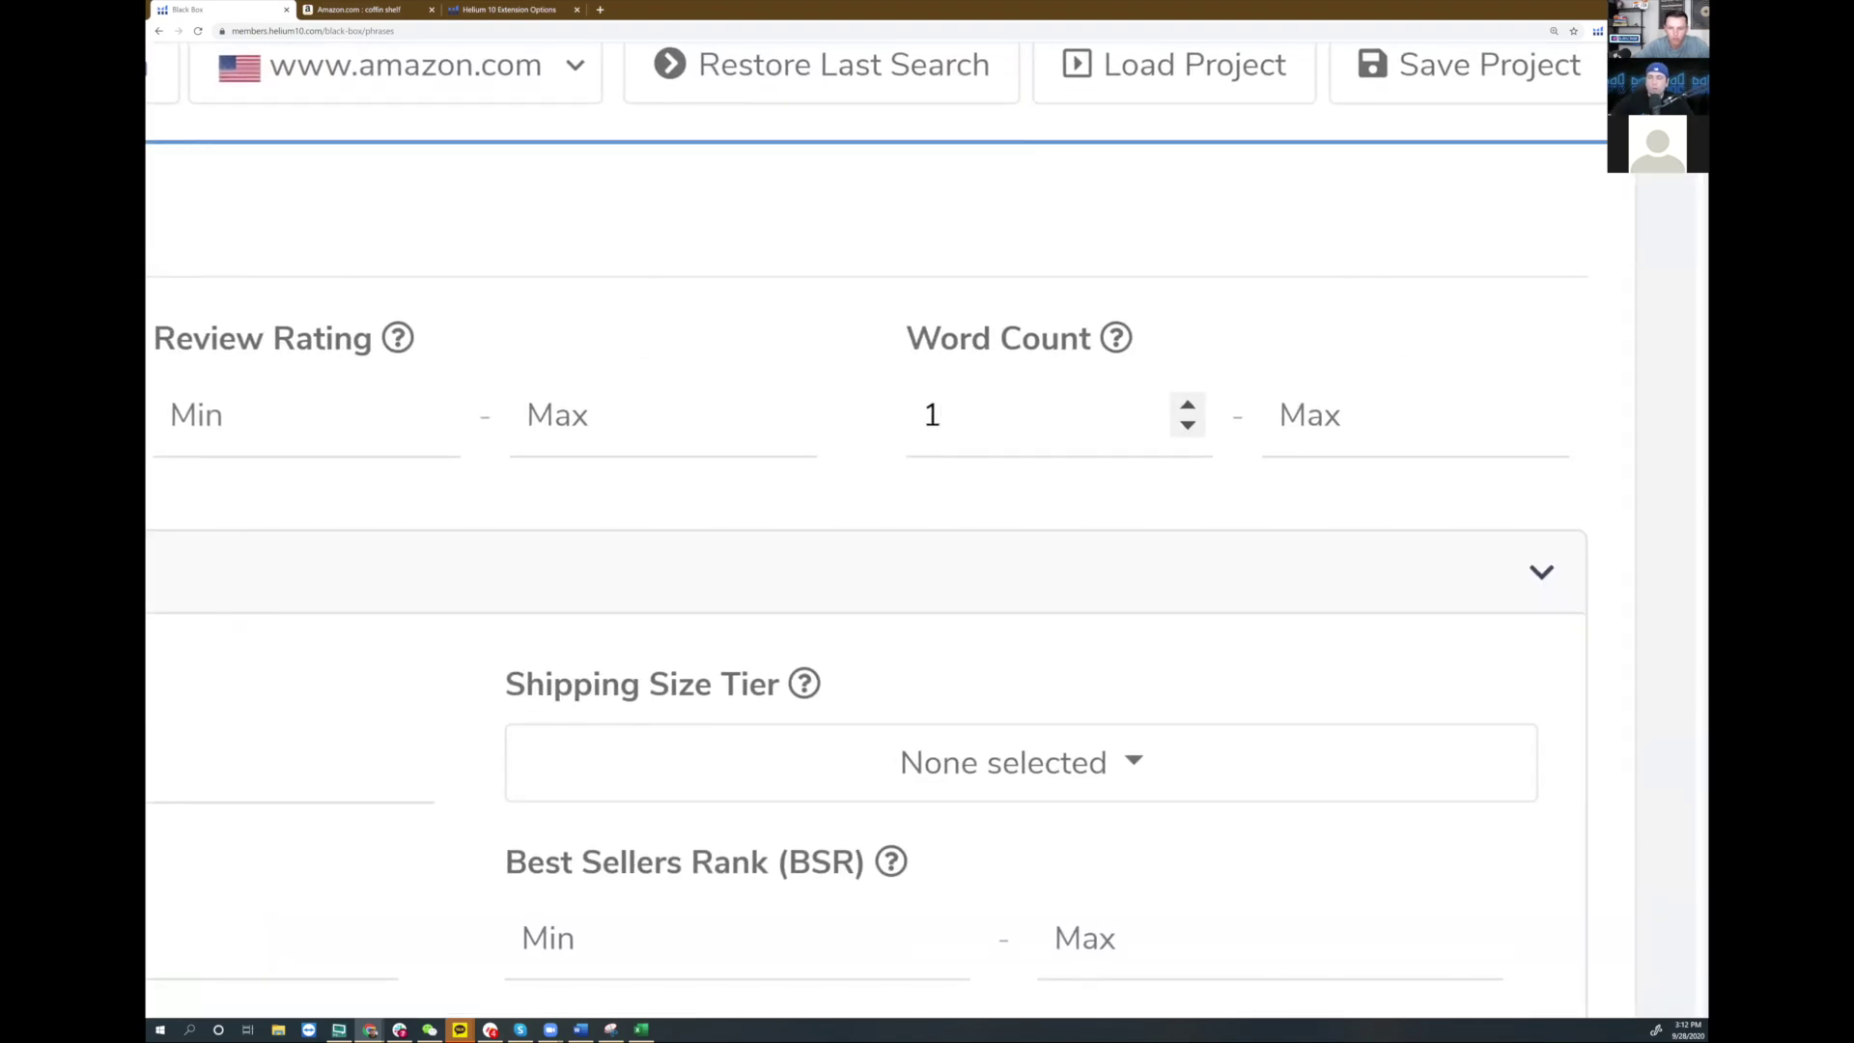
scroll(1545, 579, "down", 1)
left_click_drag(1034, 416, 912, 416)
type("2")
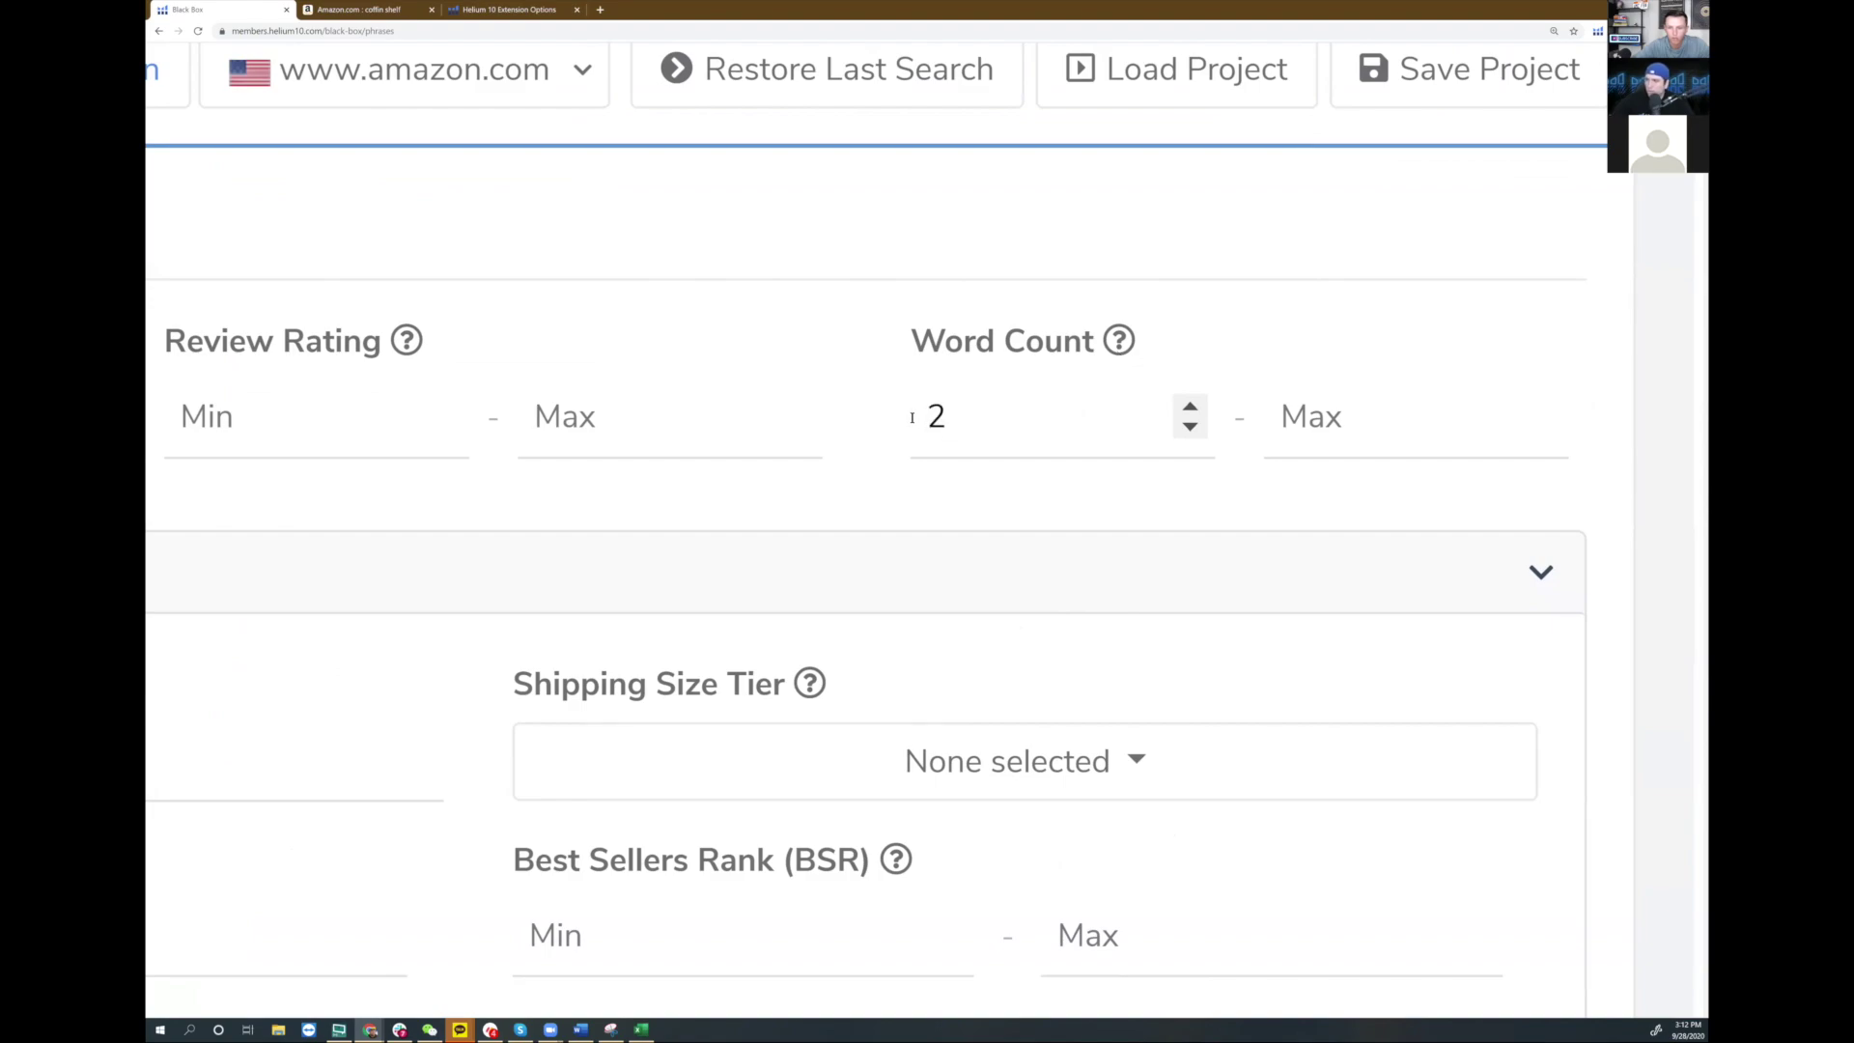
- Restrict the keyword search to the Baby category
scroll(881, 419, "down", 4)
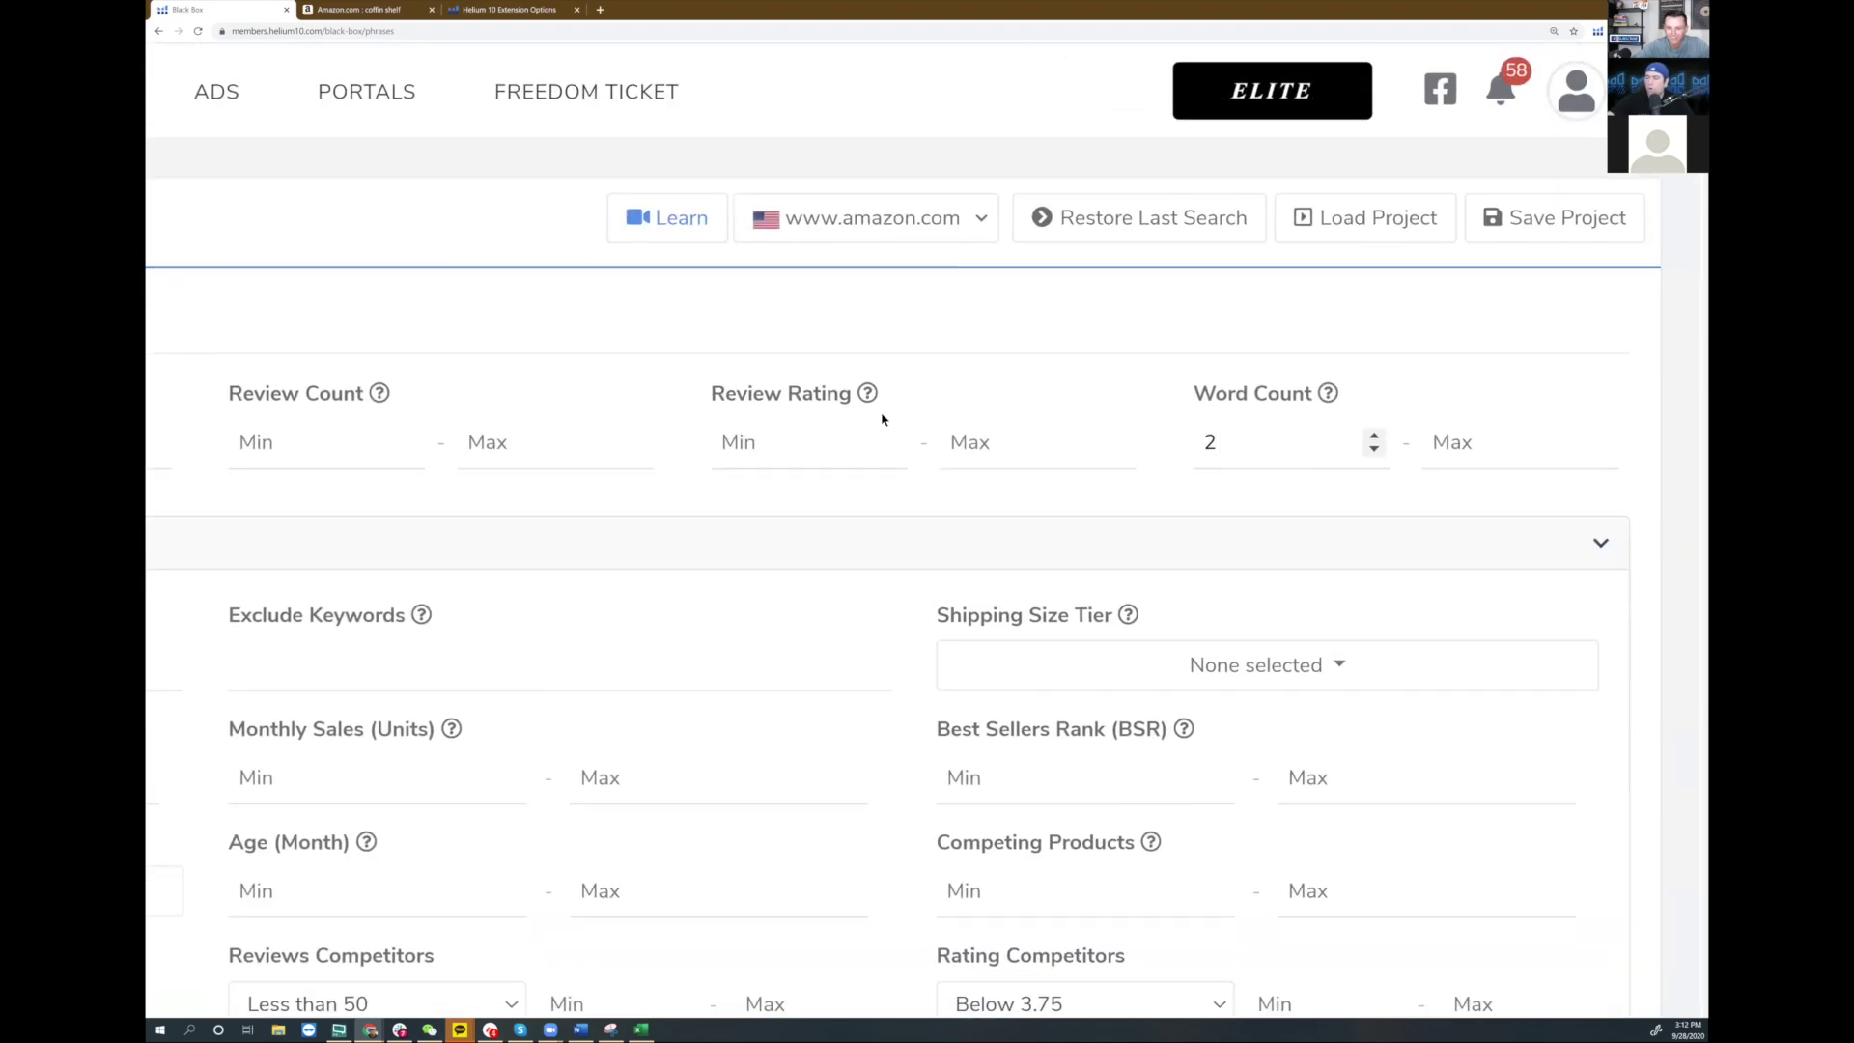
scroll(882, 419, "down", 2)
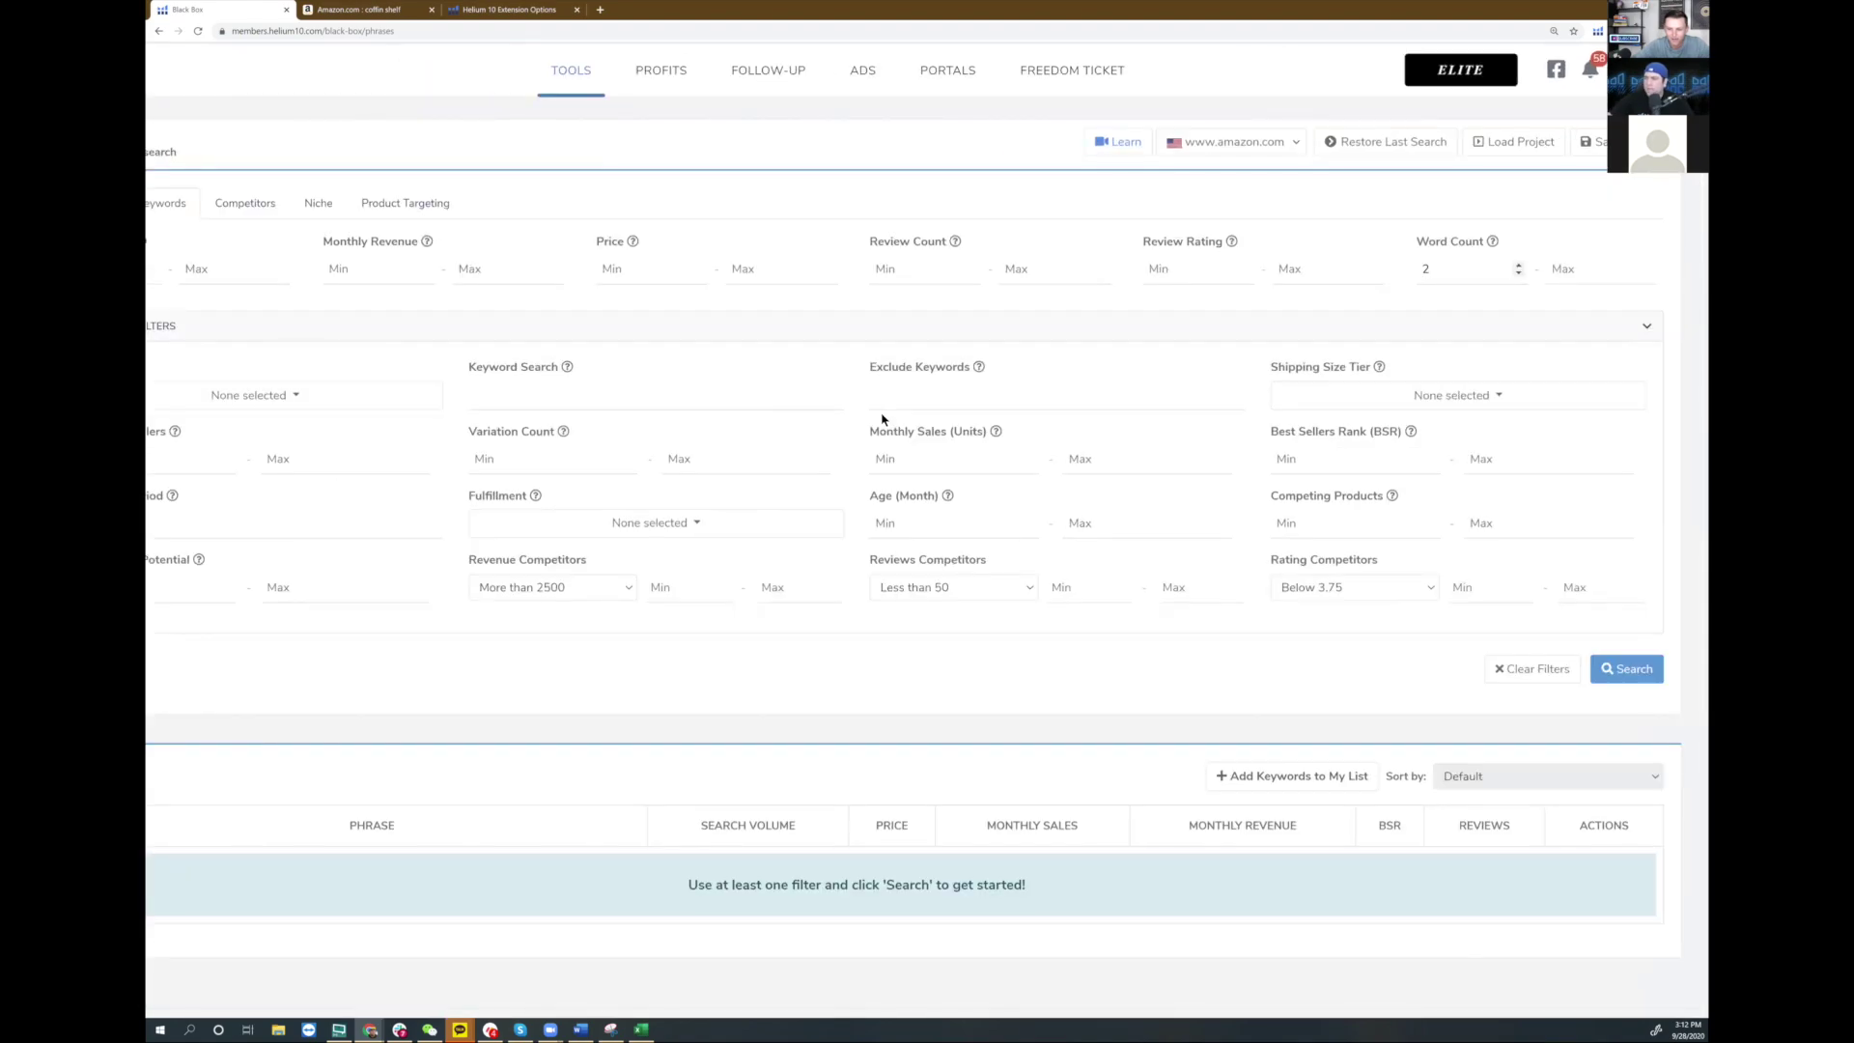
scroll(882, 419, "down", 1)
left_click(415, 358)
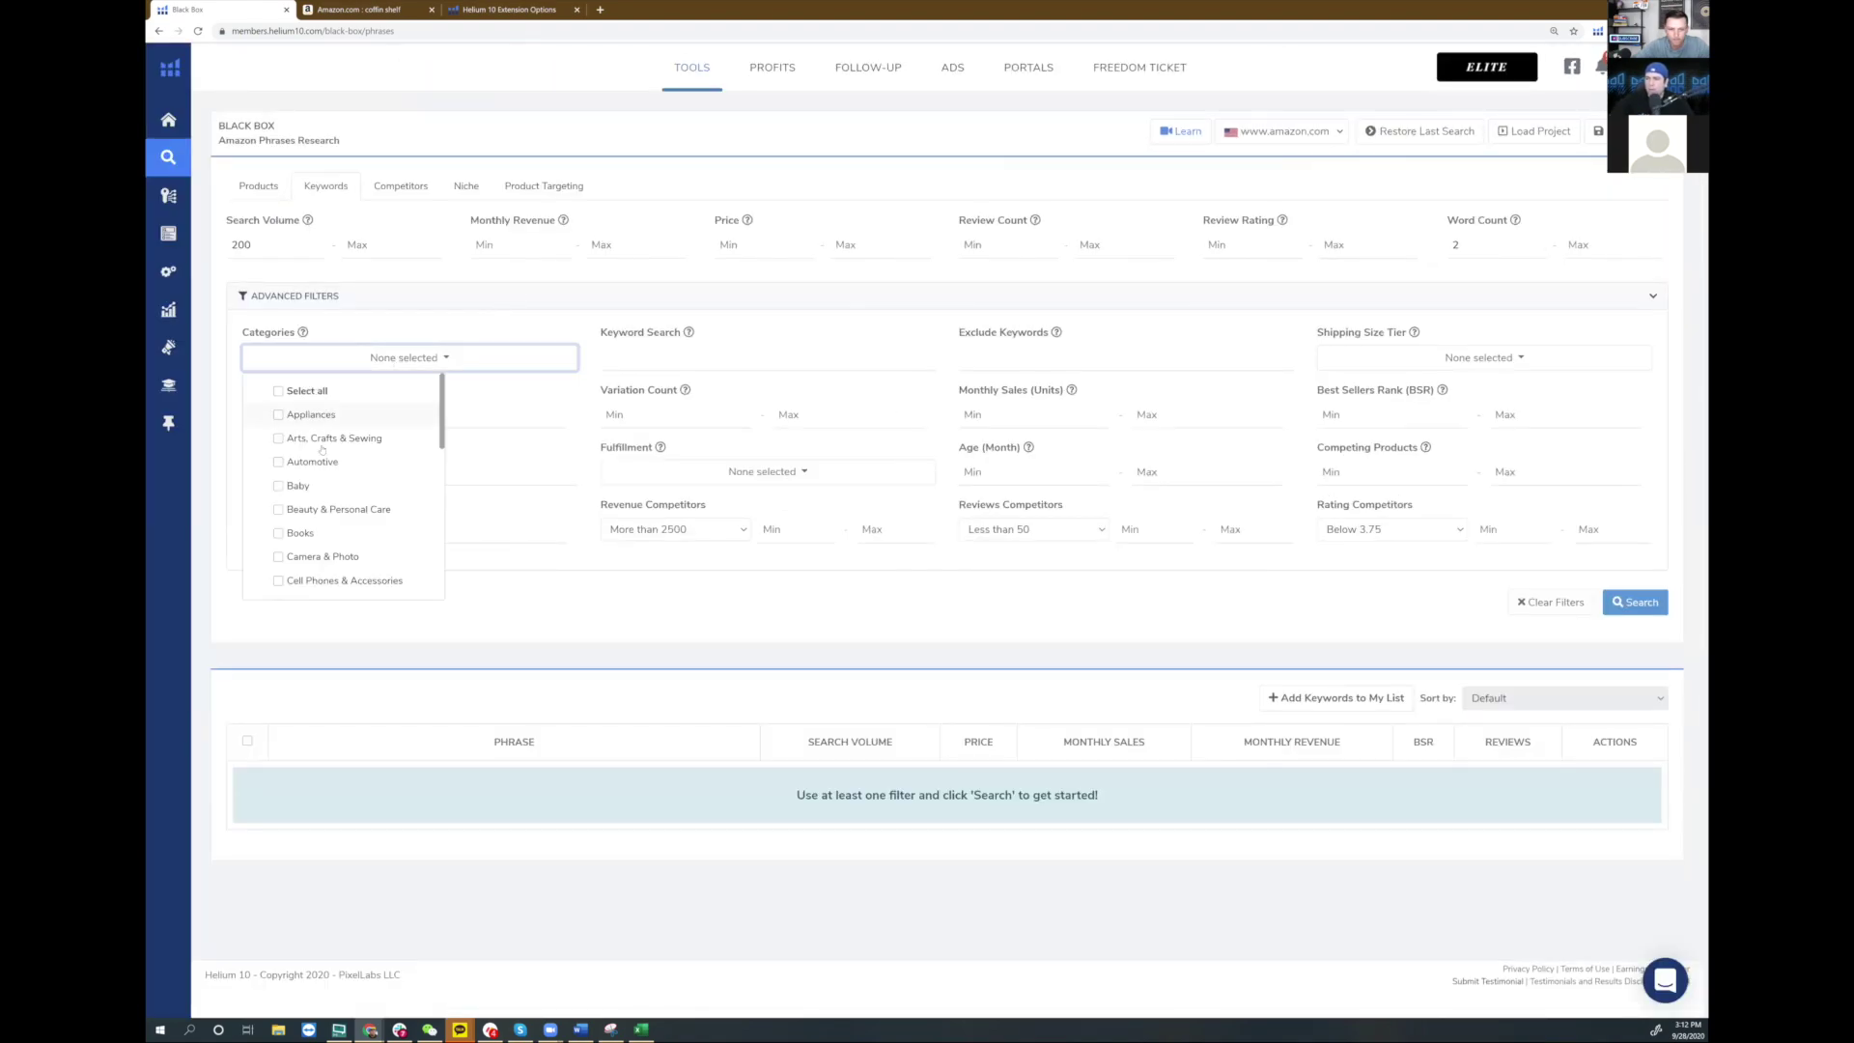
left_click(791, 633)
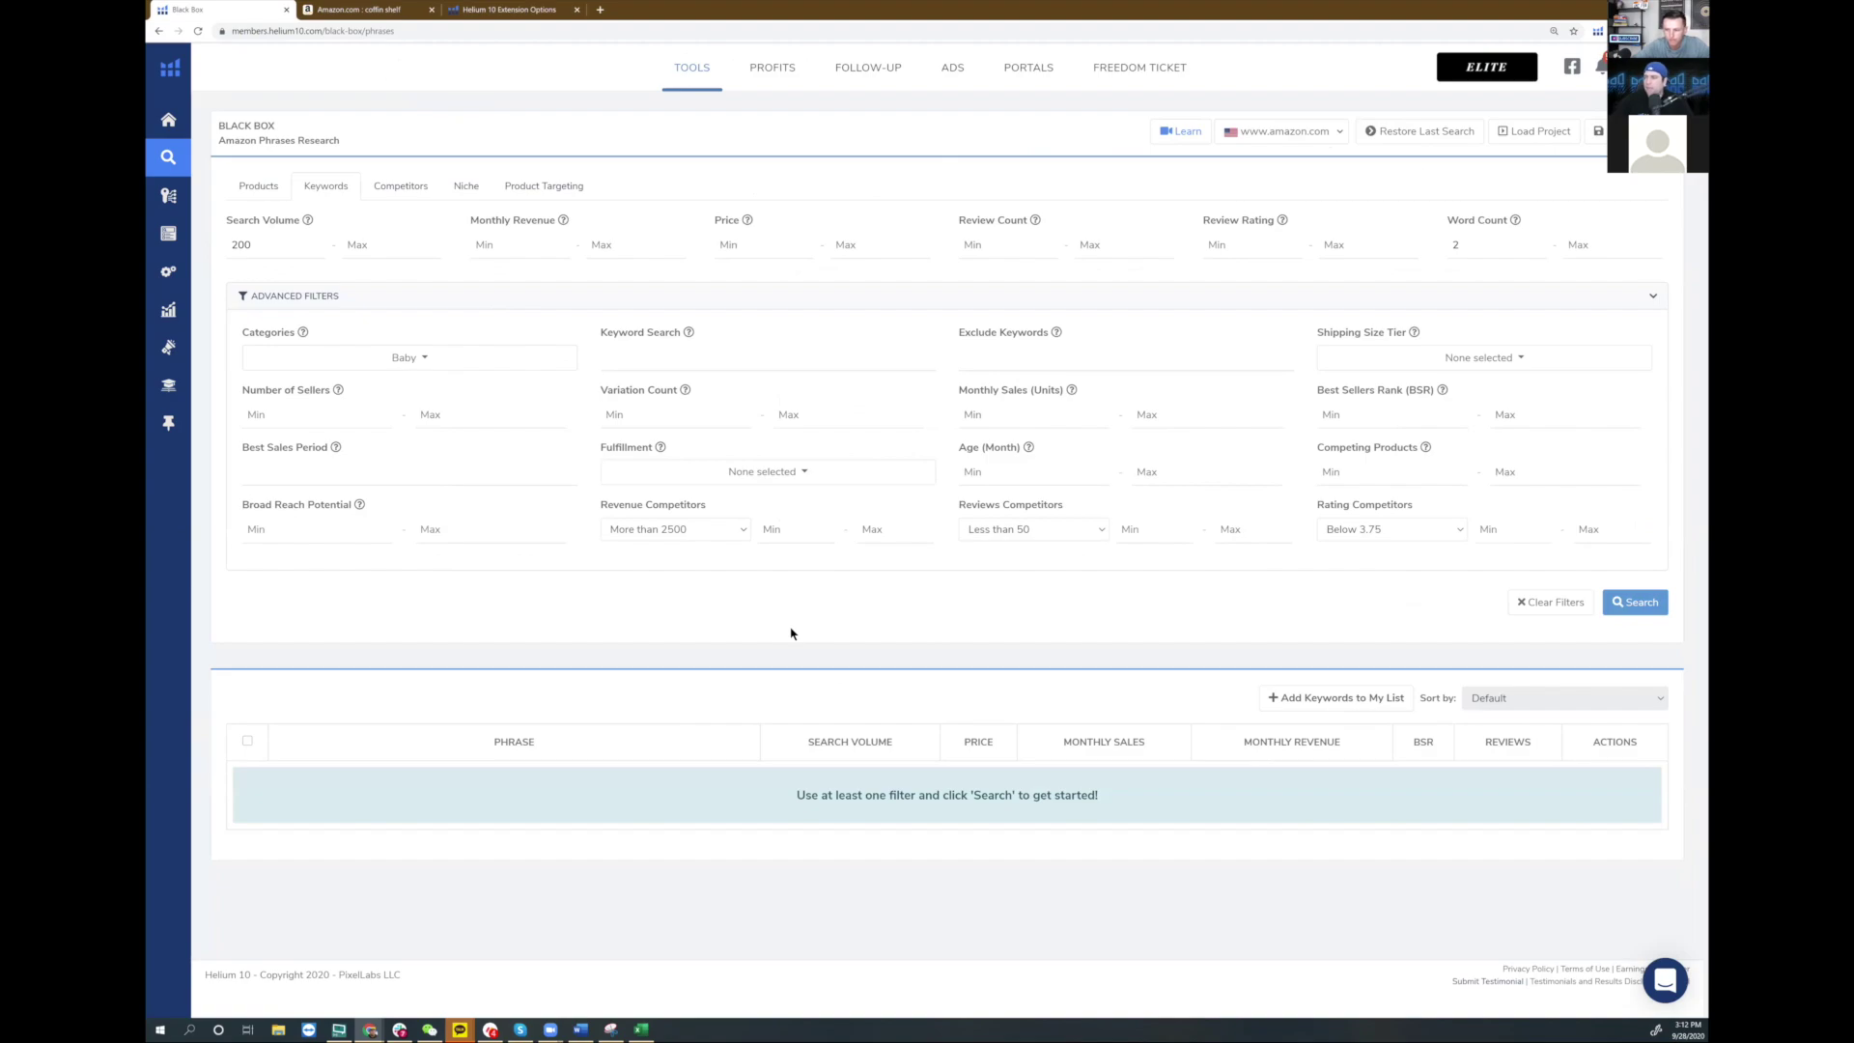
- Set the Revenue Competitors filter to More than 5000 with a minimum of 5
scroll(791, 633, "up", 5)
scroll(790, 633, "up", 4)
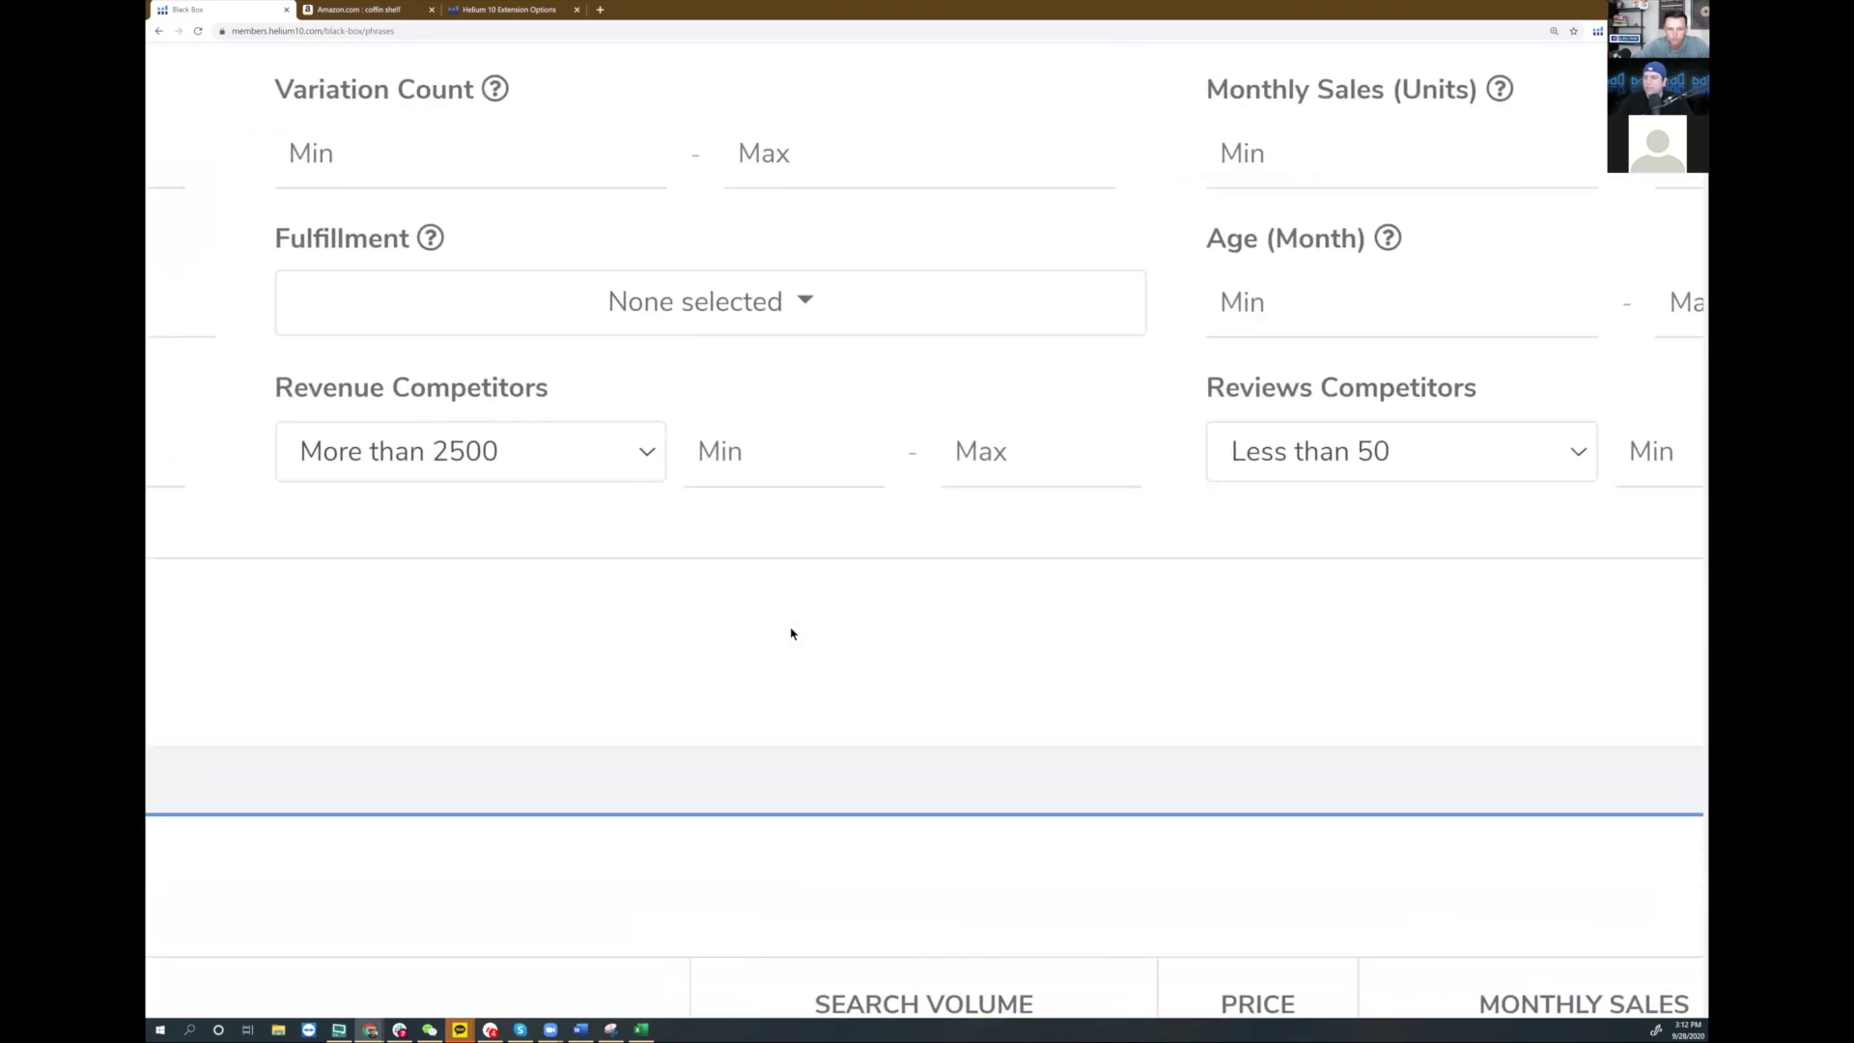
scroll(790, 634, "up", 1)
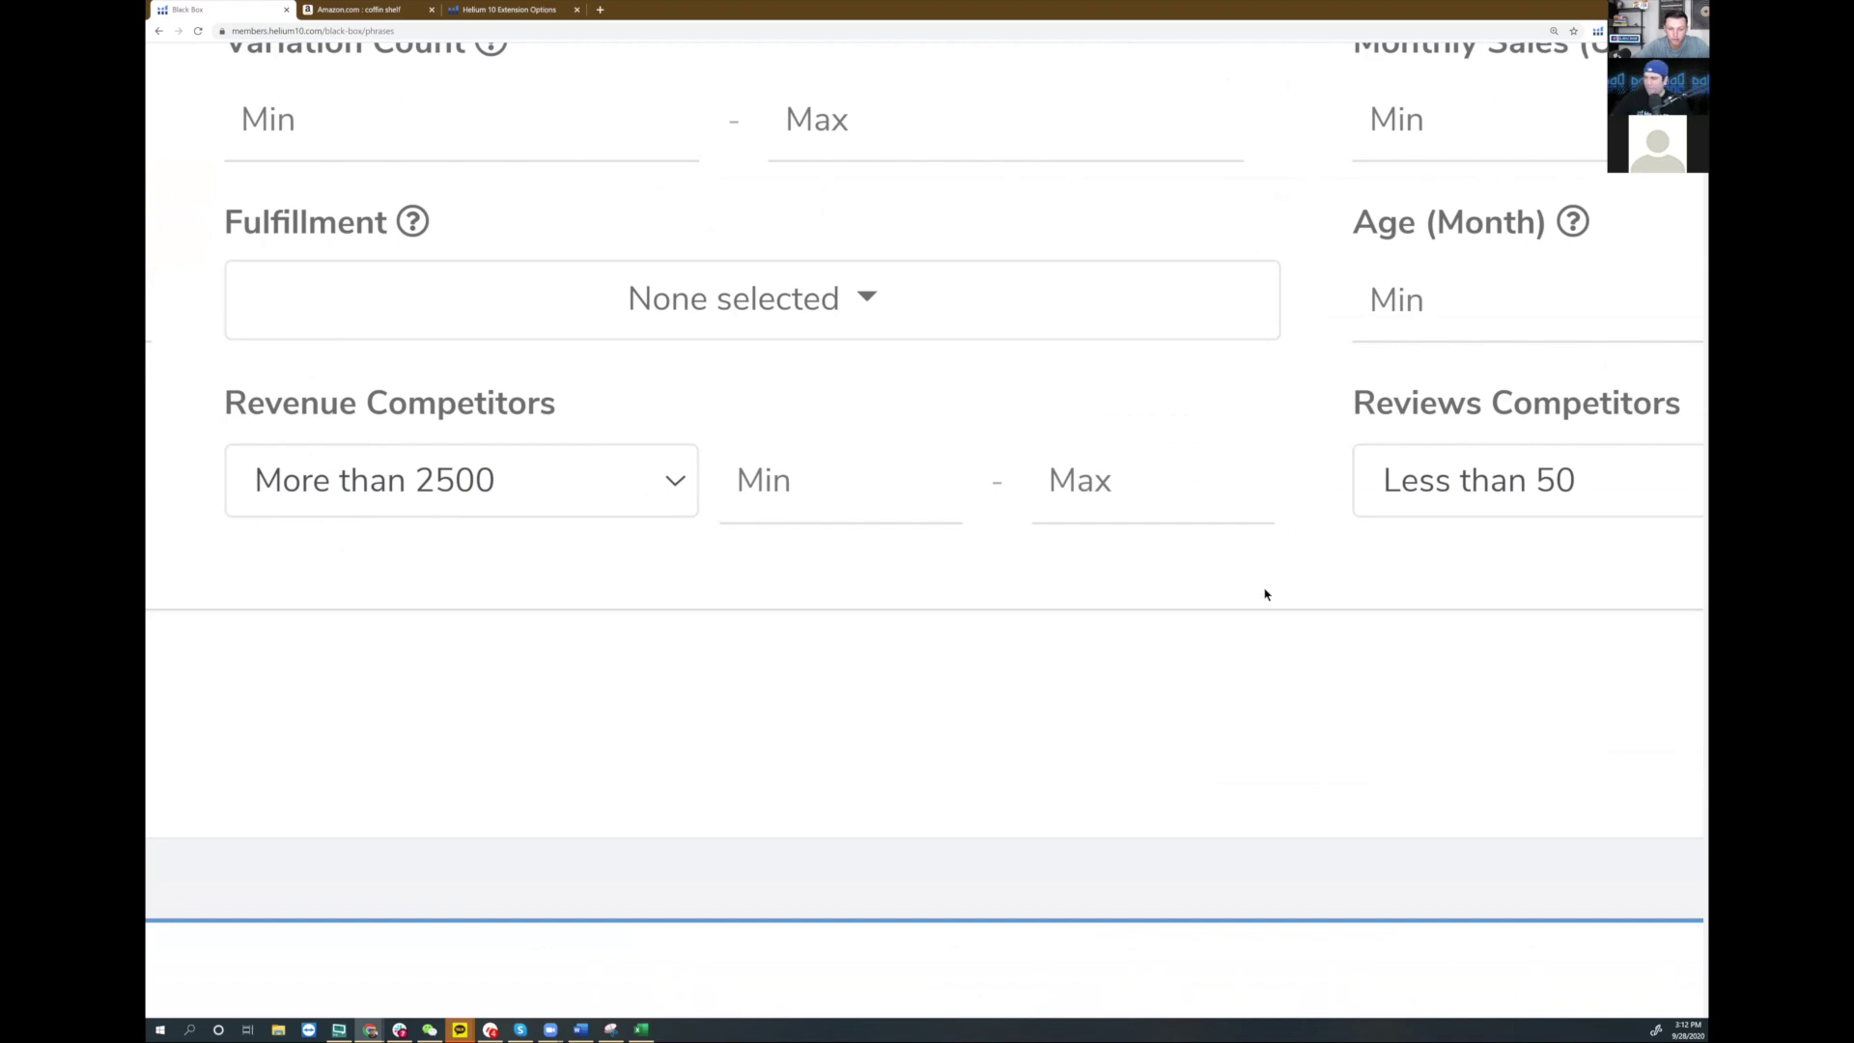
scroll(1266, 594, "down", 4)
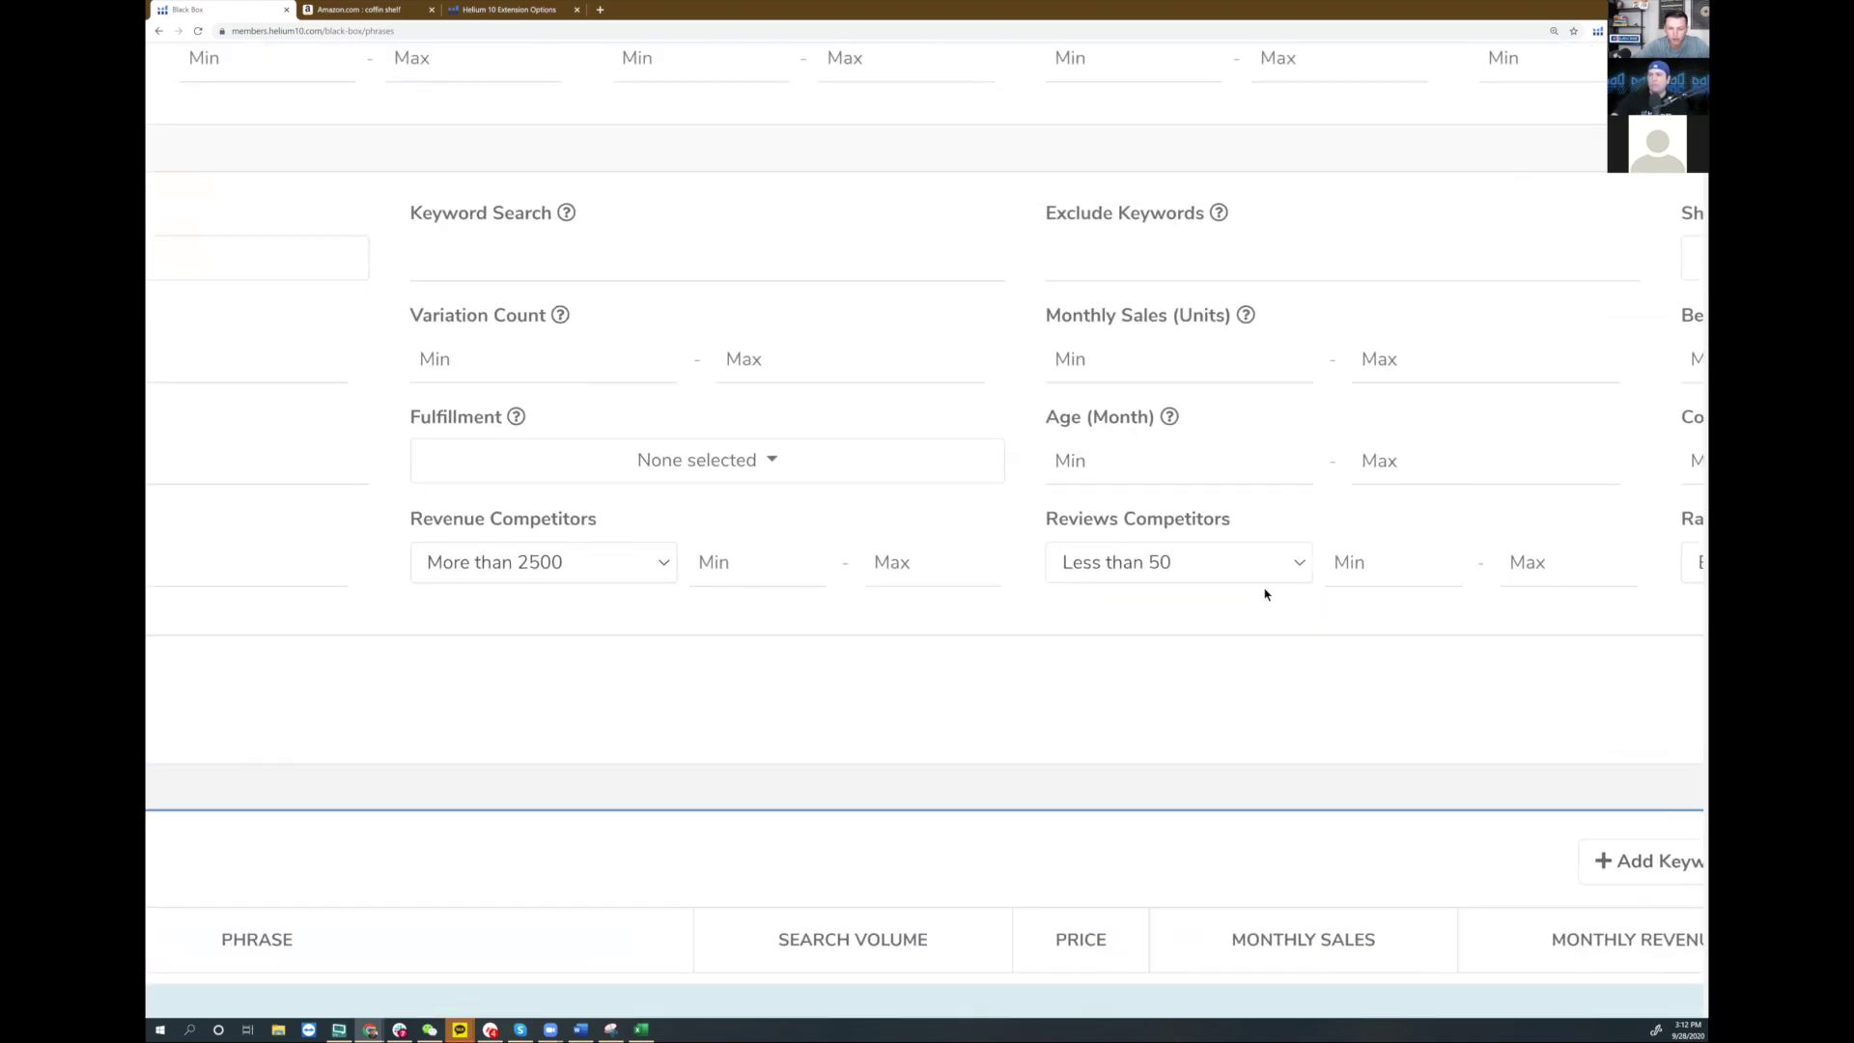
left_click(648, 563)
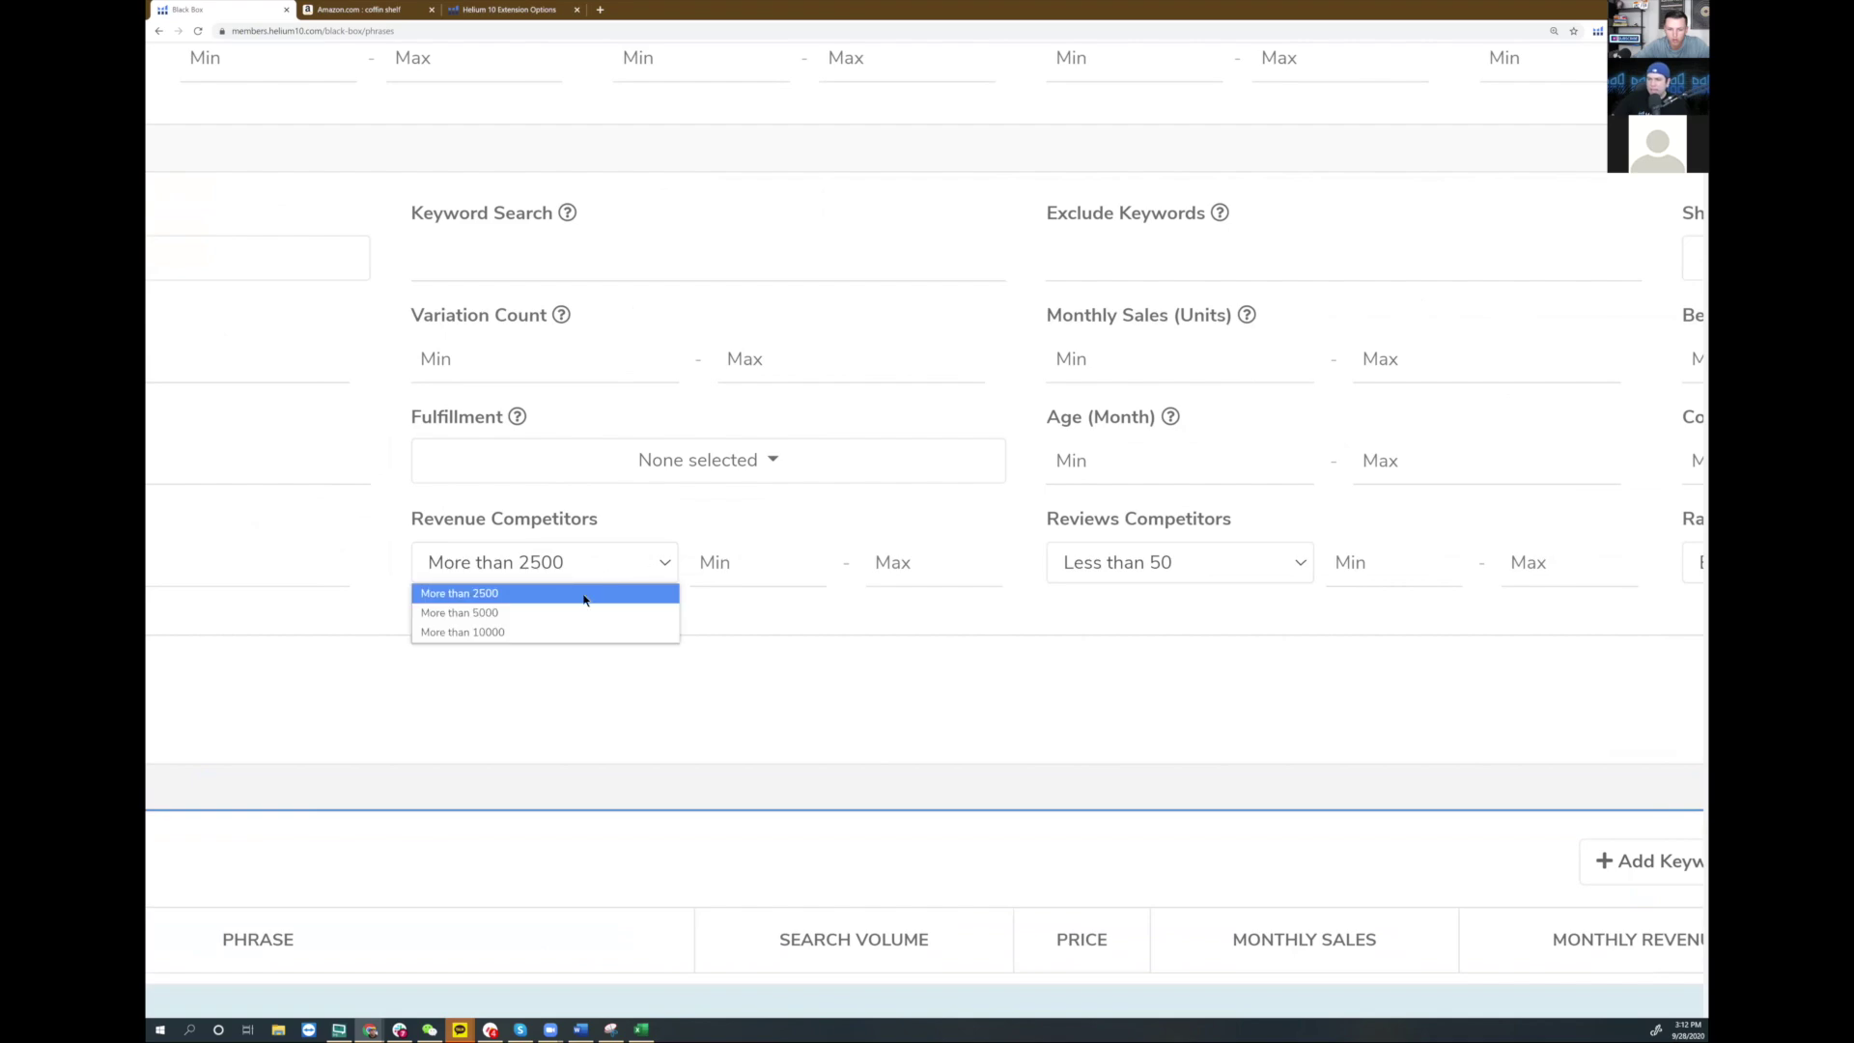
left_click(590, 609)
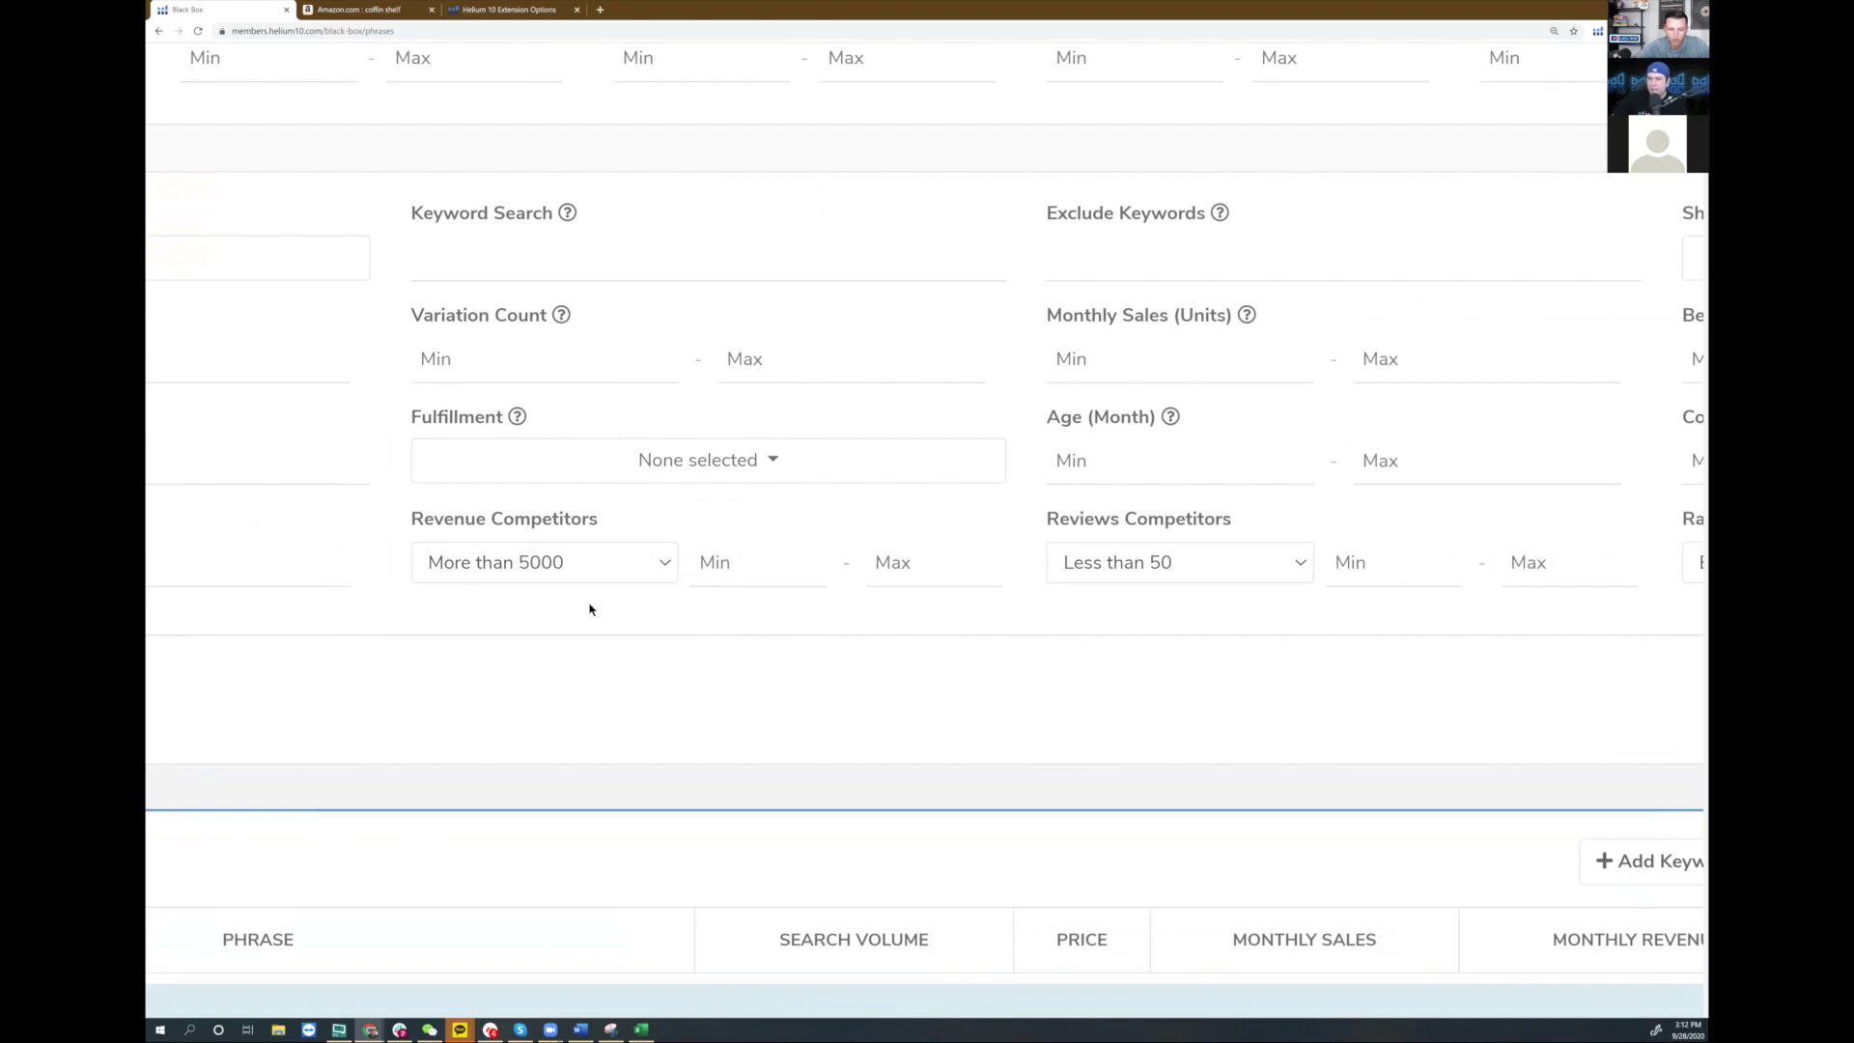
left_click(708, 564)
type("5")
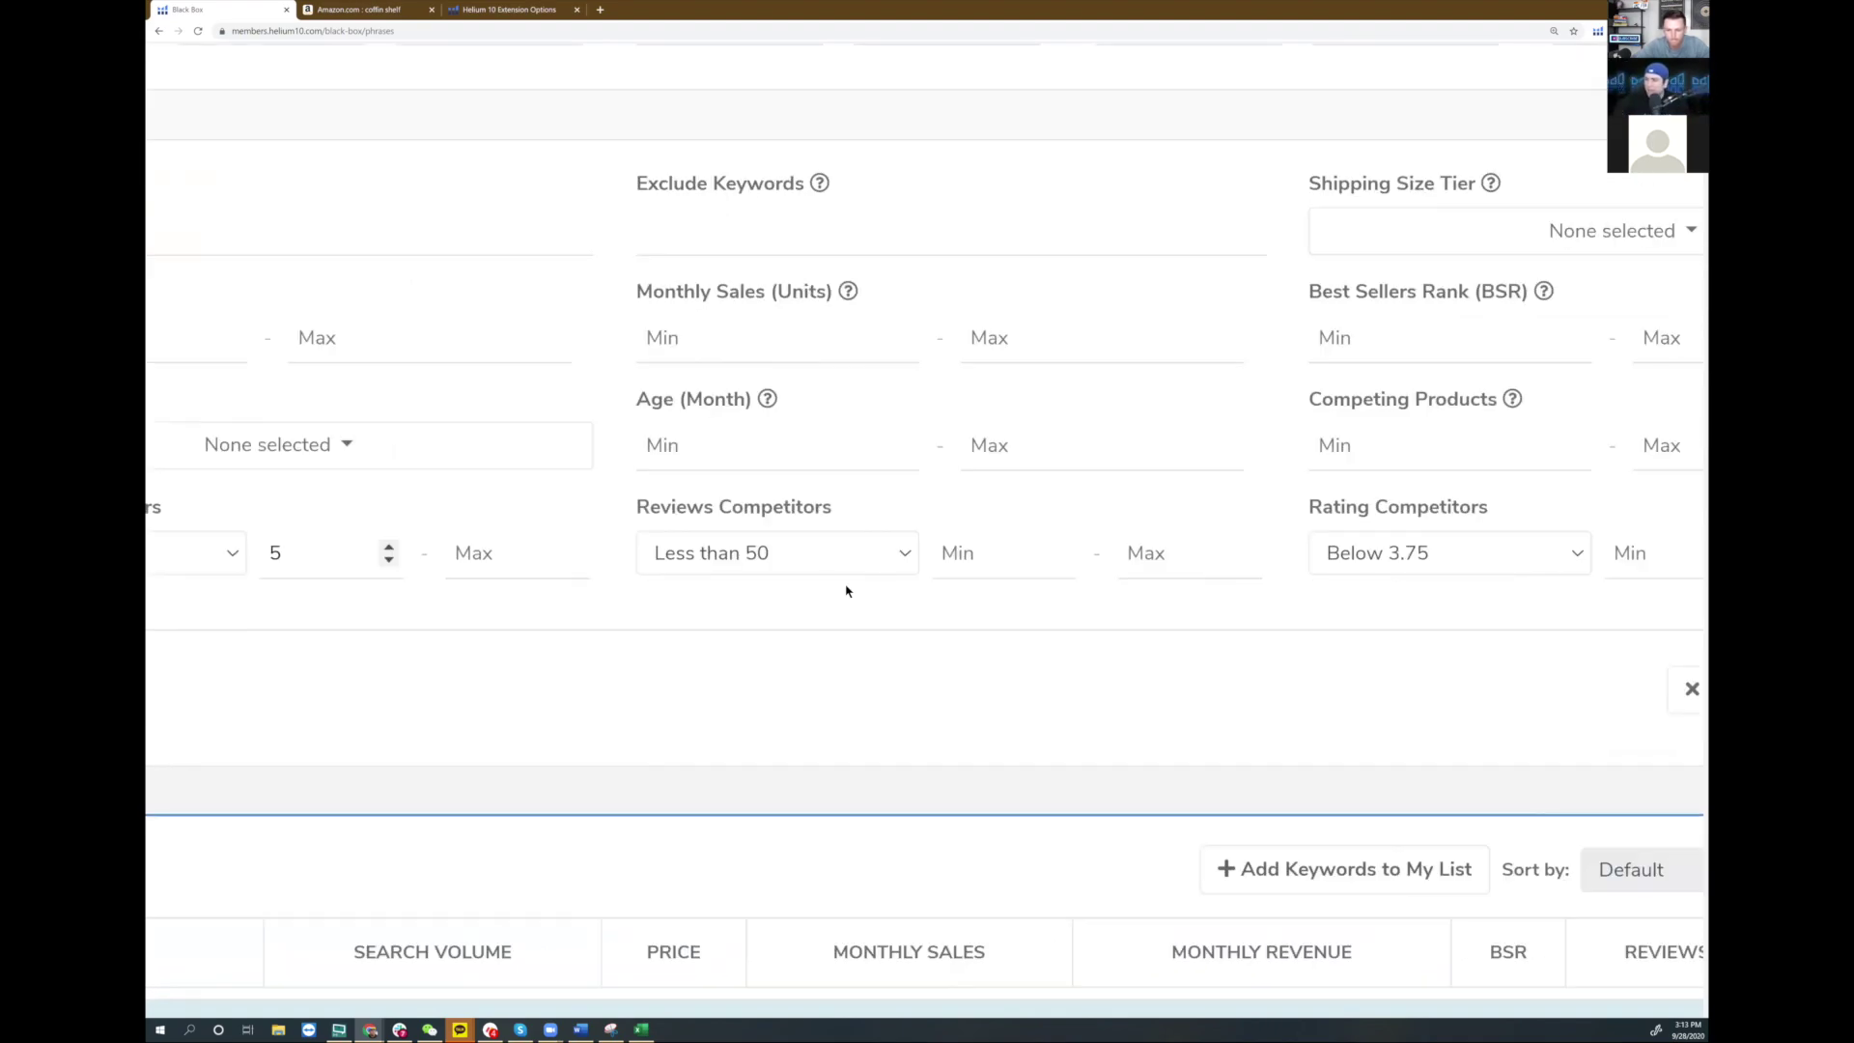
- Set the Reviews Competitors filter to Less than 150 with a minimum of 7
left_click(634, 583)
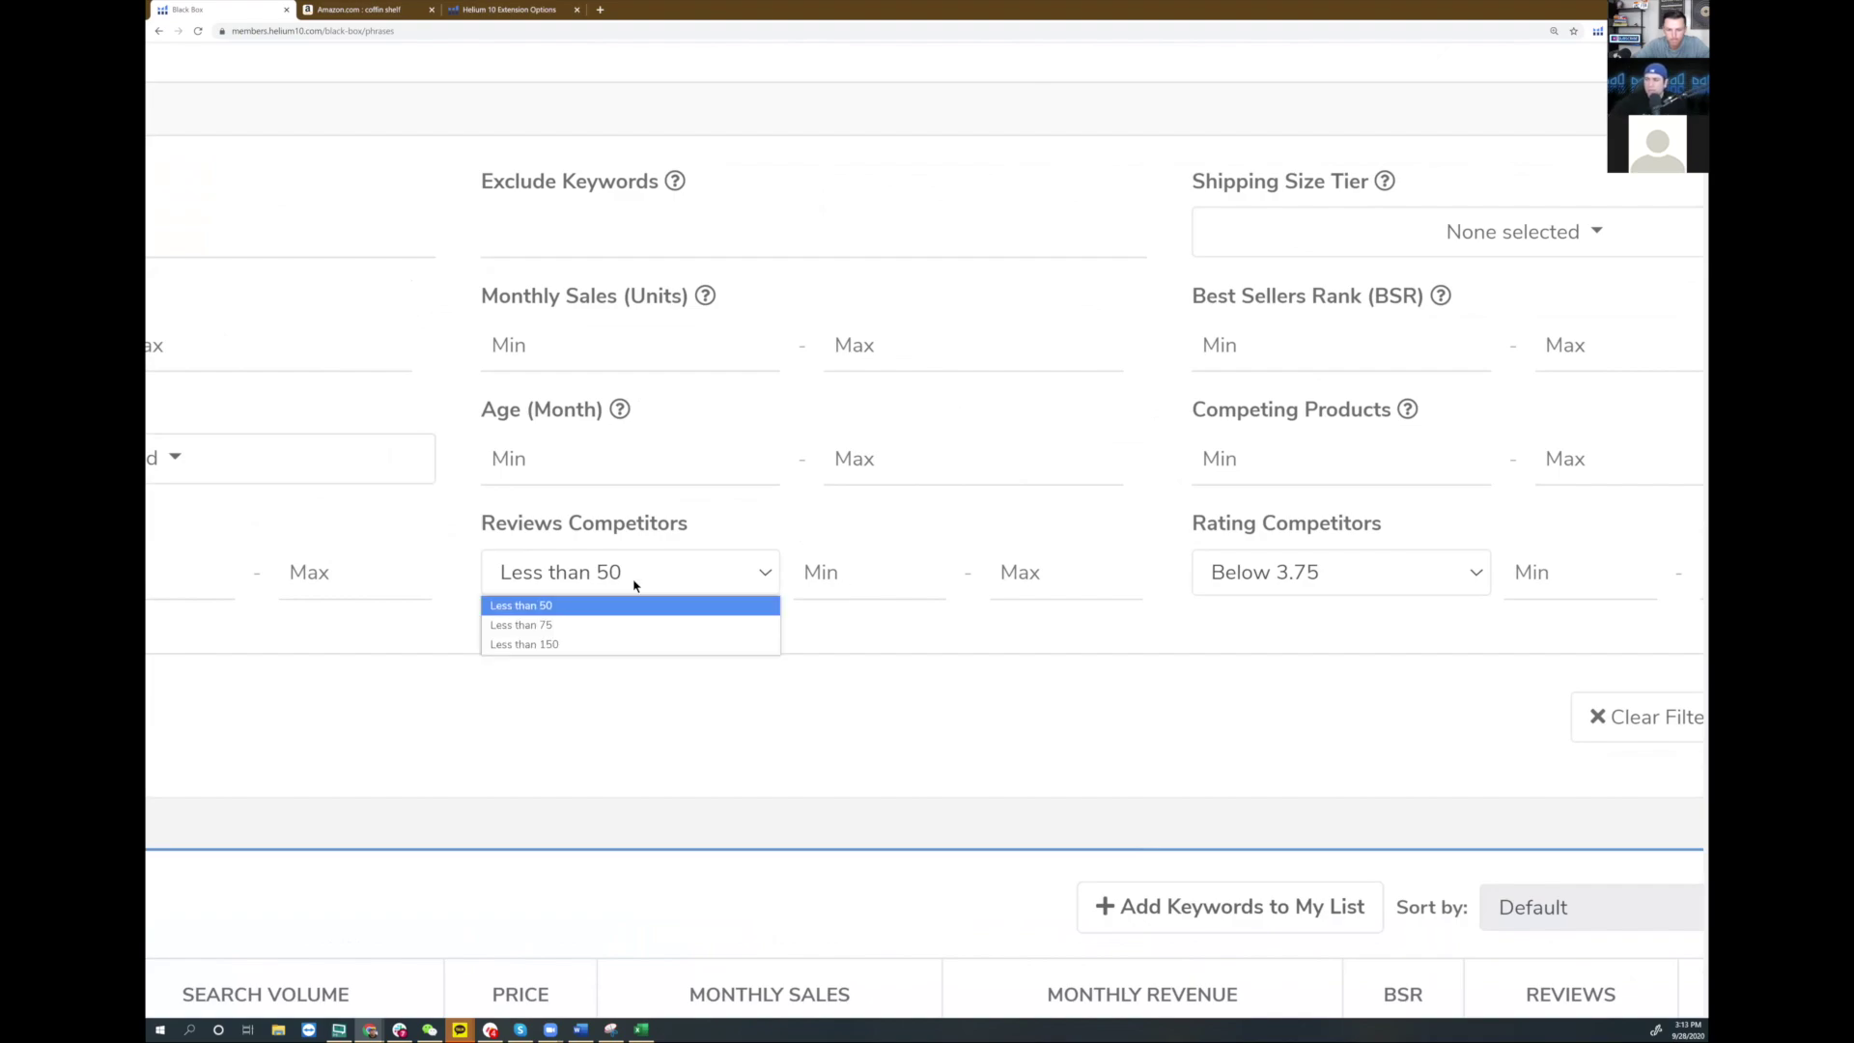
left_click(634, 645)
left_click(863, 583)
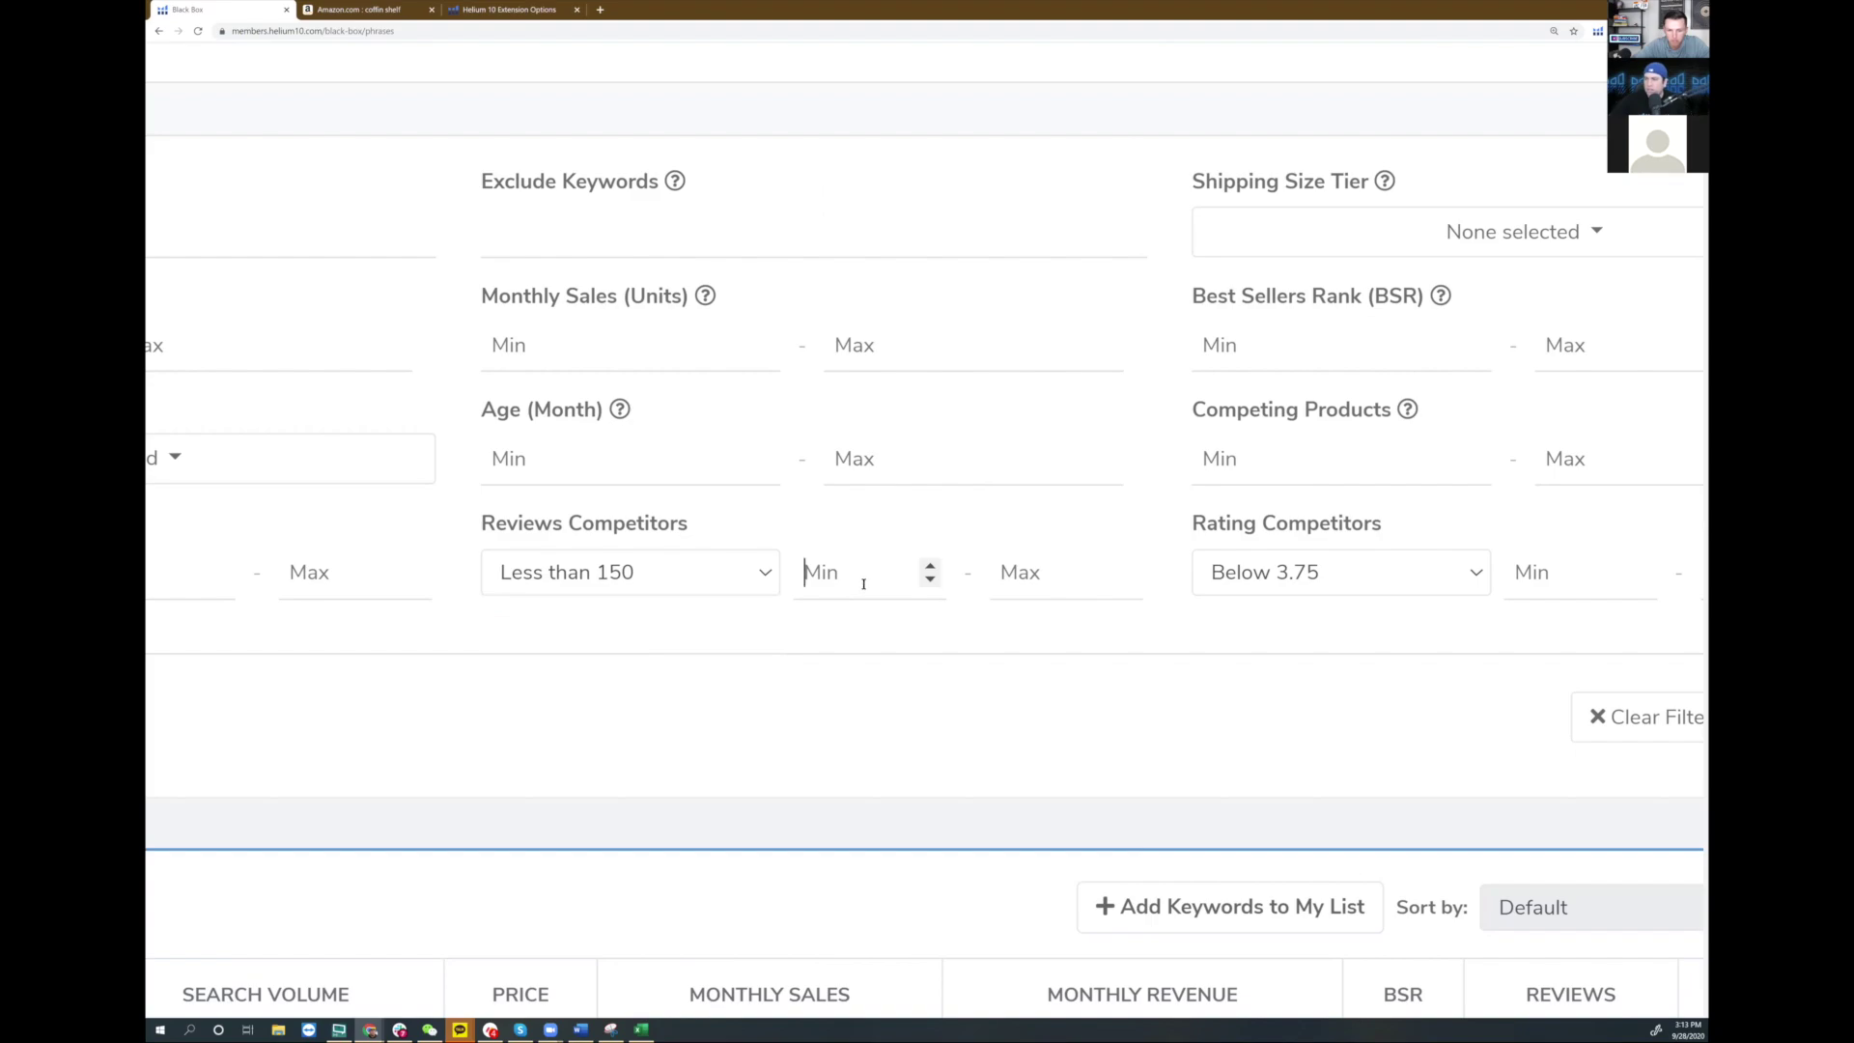
type("7")
- Run the Black Box keyword search with the chosen filters
scroll(864, 583, "up", 5)
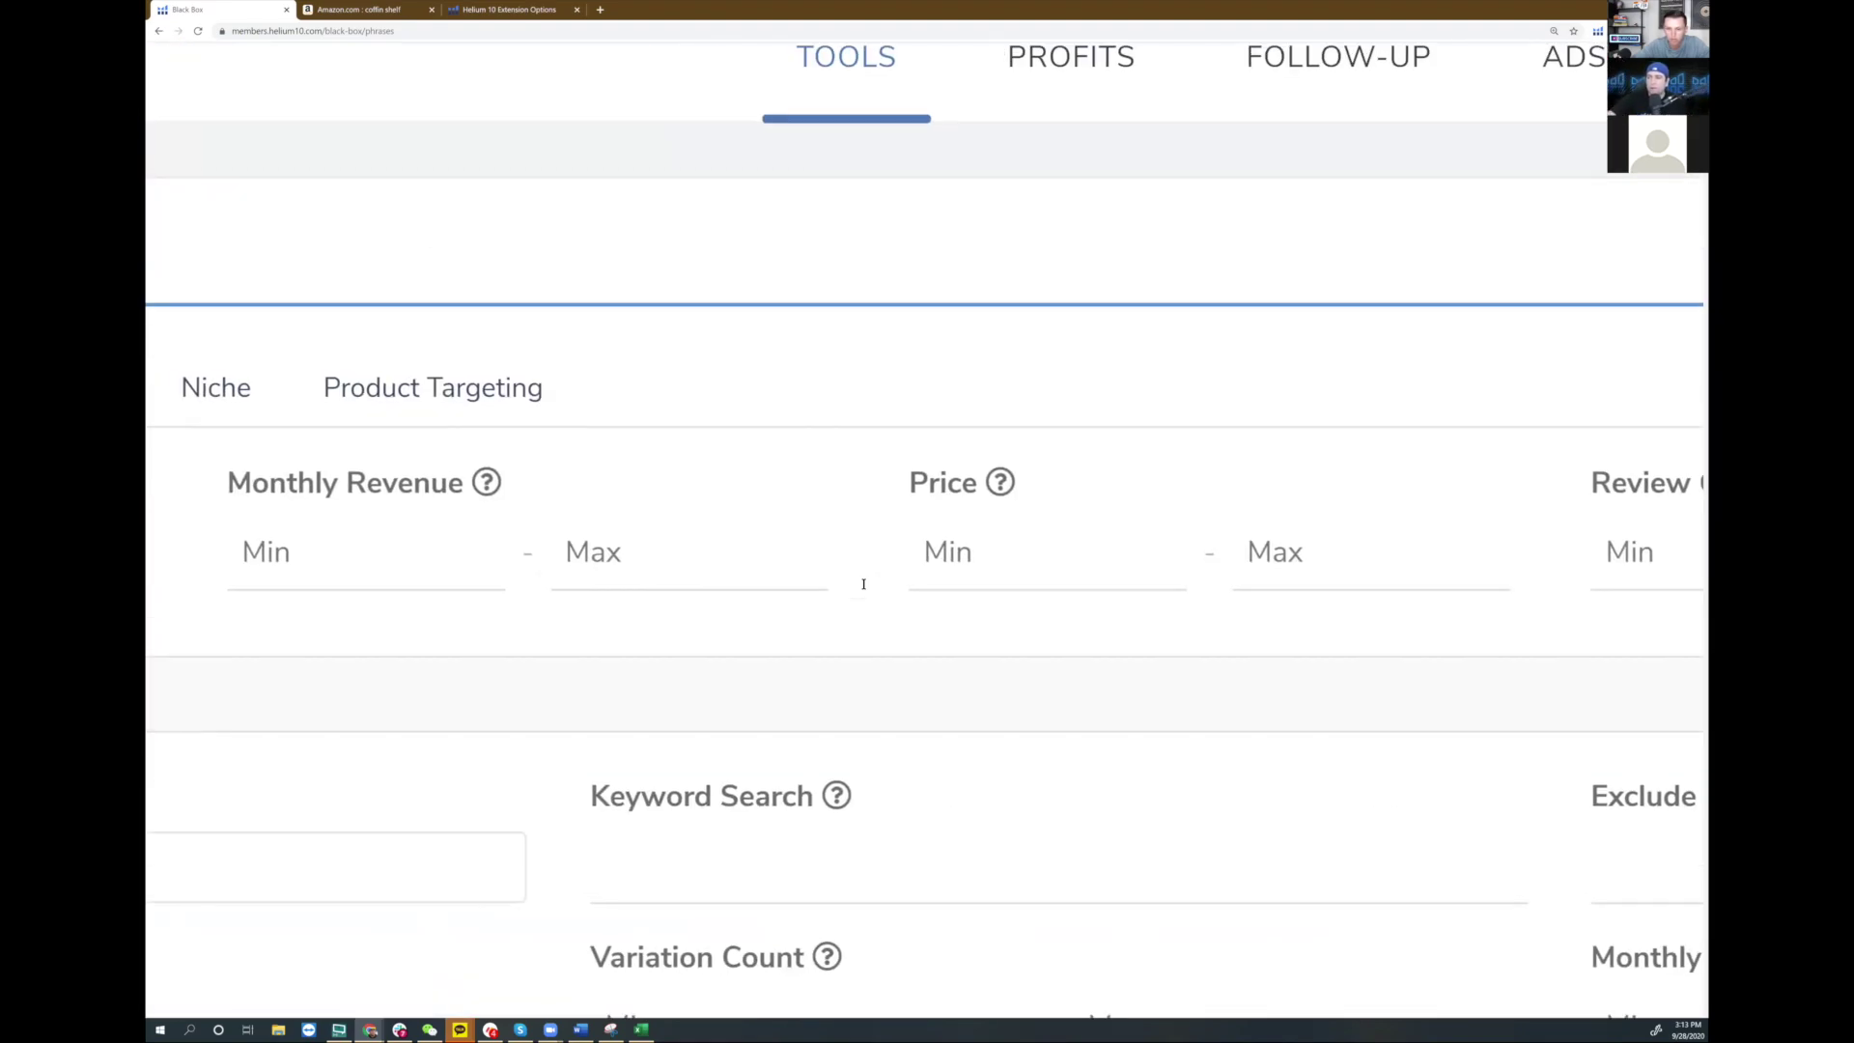
scroll(863, 583, "up", 1)
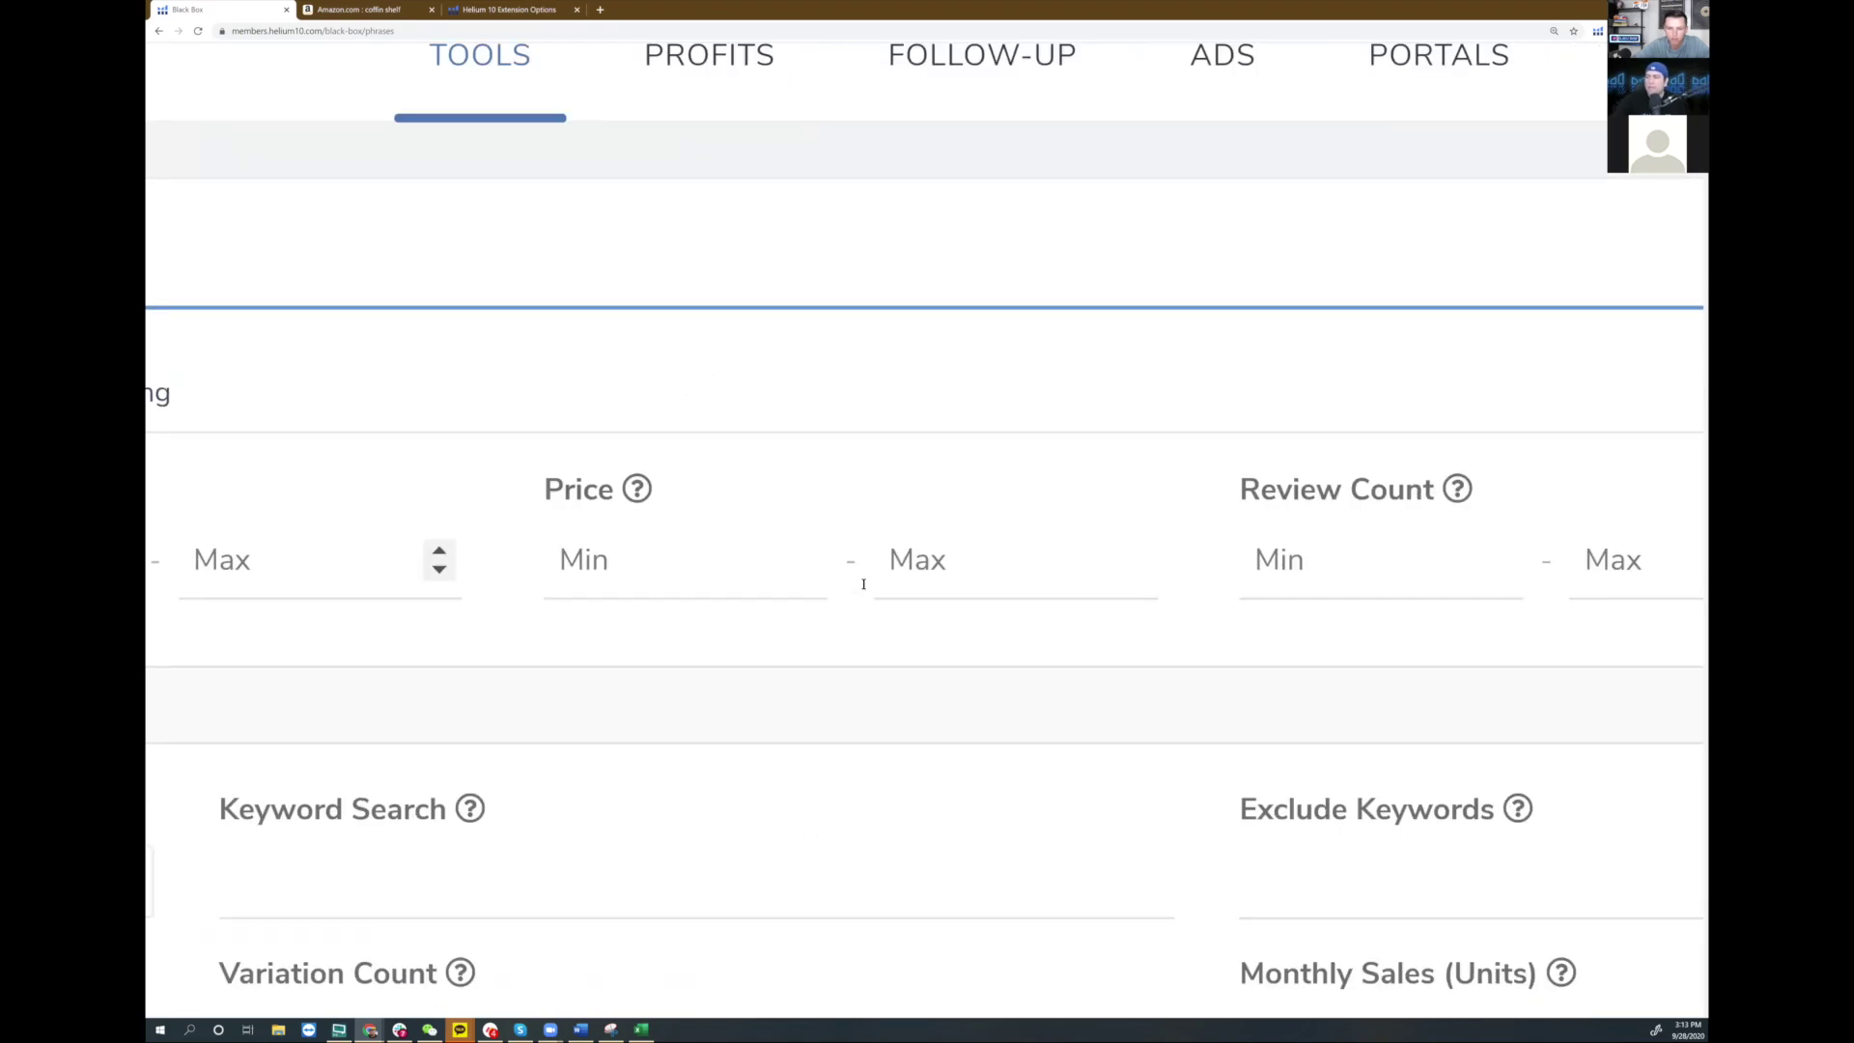
scroll(863, 588, "down", 5)
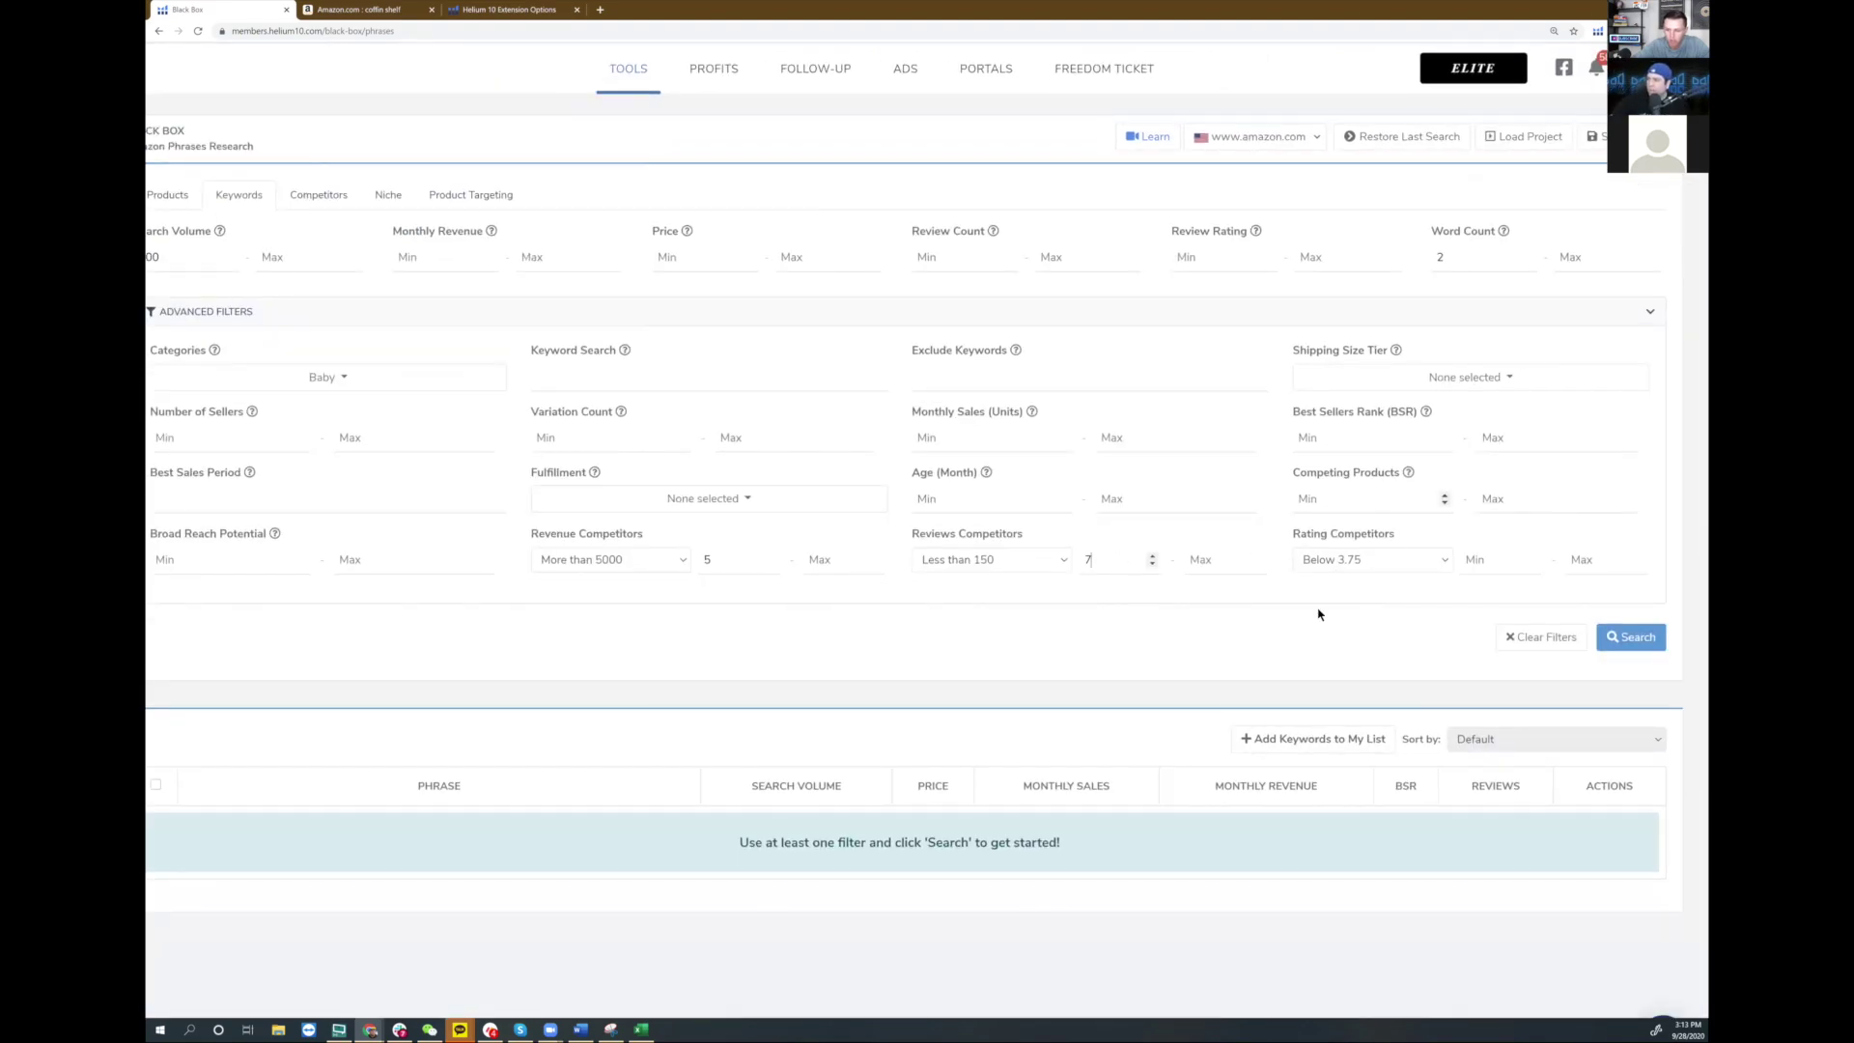
scroll(1361, 577, "up", 5)
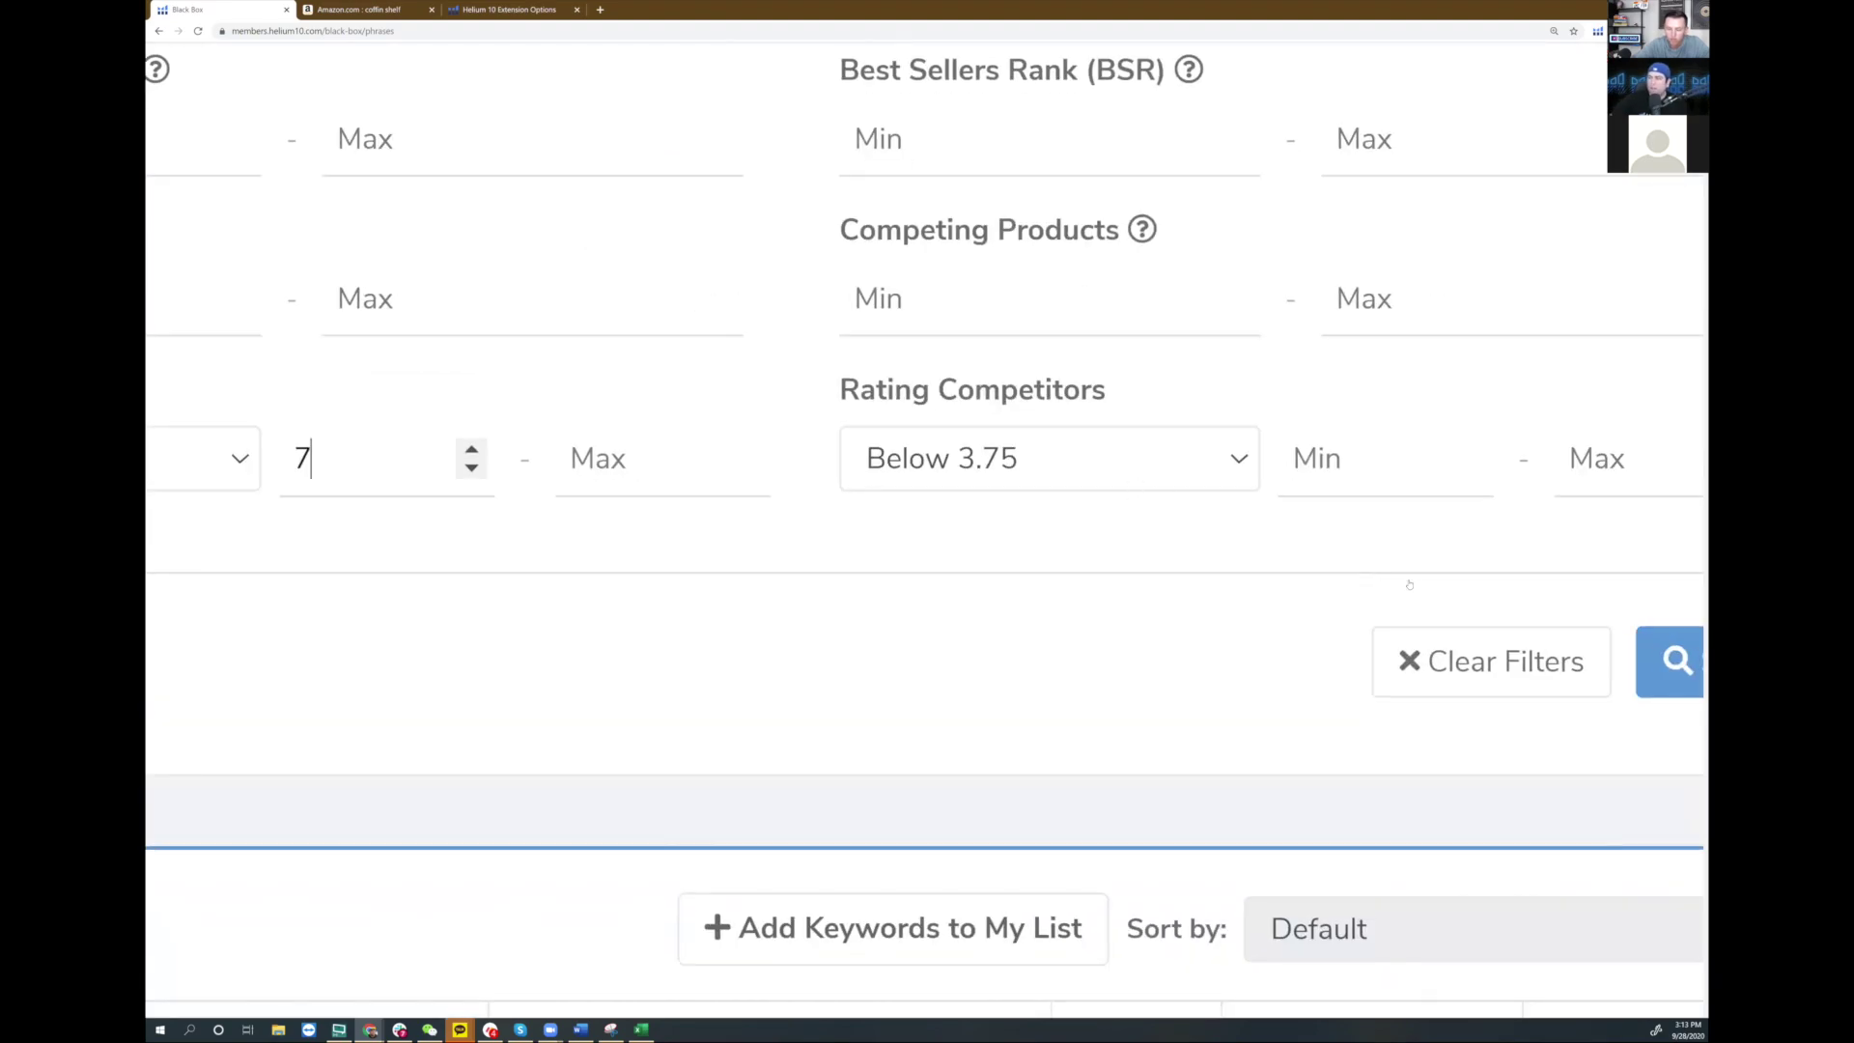
key("Return")
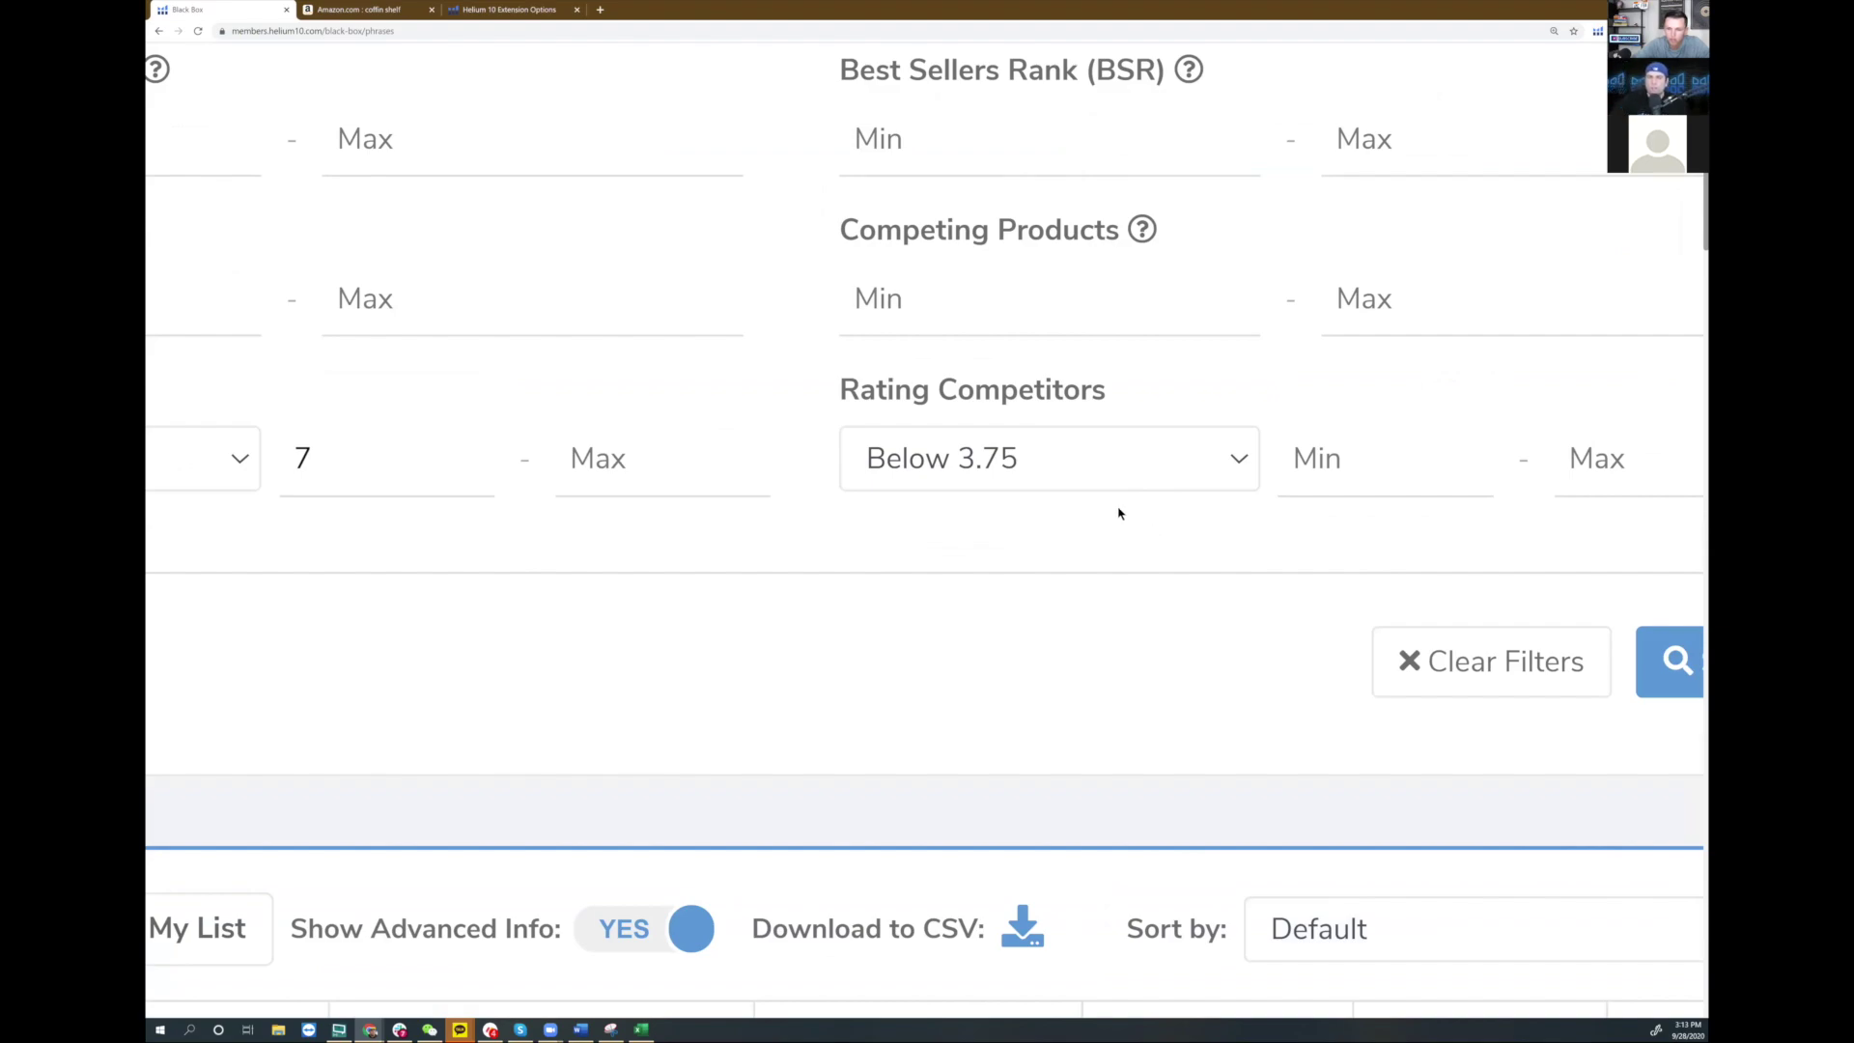
- Look through the listed keyword phrases and their search volume, price, sales and review figures
key("ctrl+minus")
key("ctrl+minus")
key("ctrl+minus")
key("ctrl+minus")
key("ctrl+minus")
key("ctrl+minus")
key("ctrl+minus")
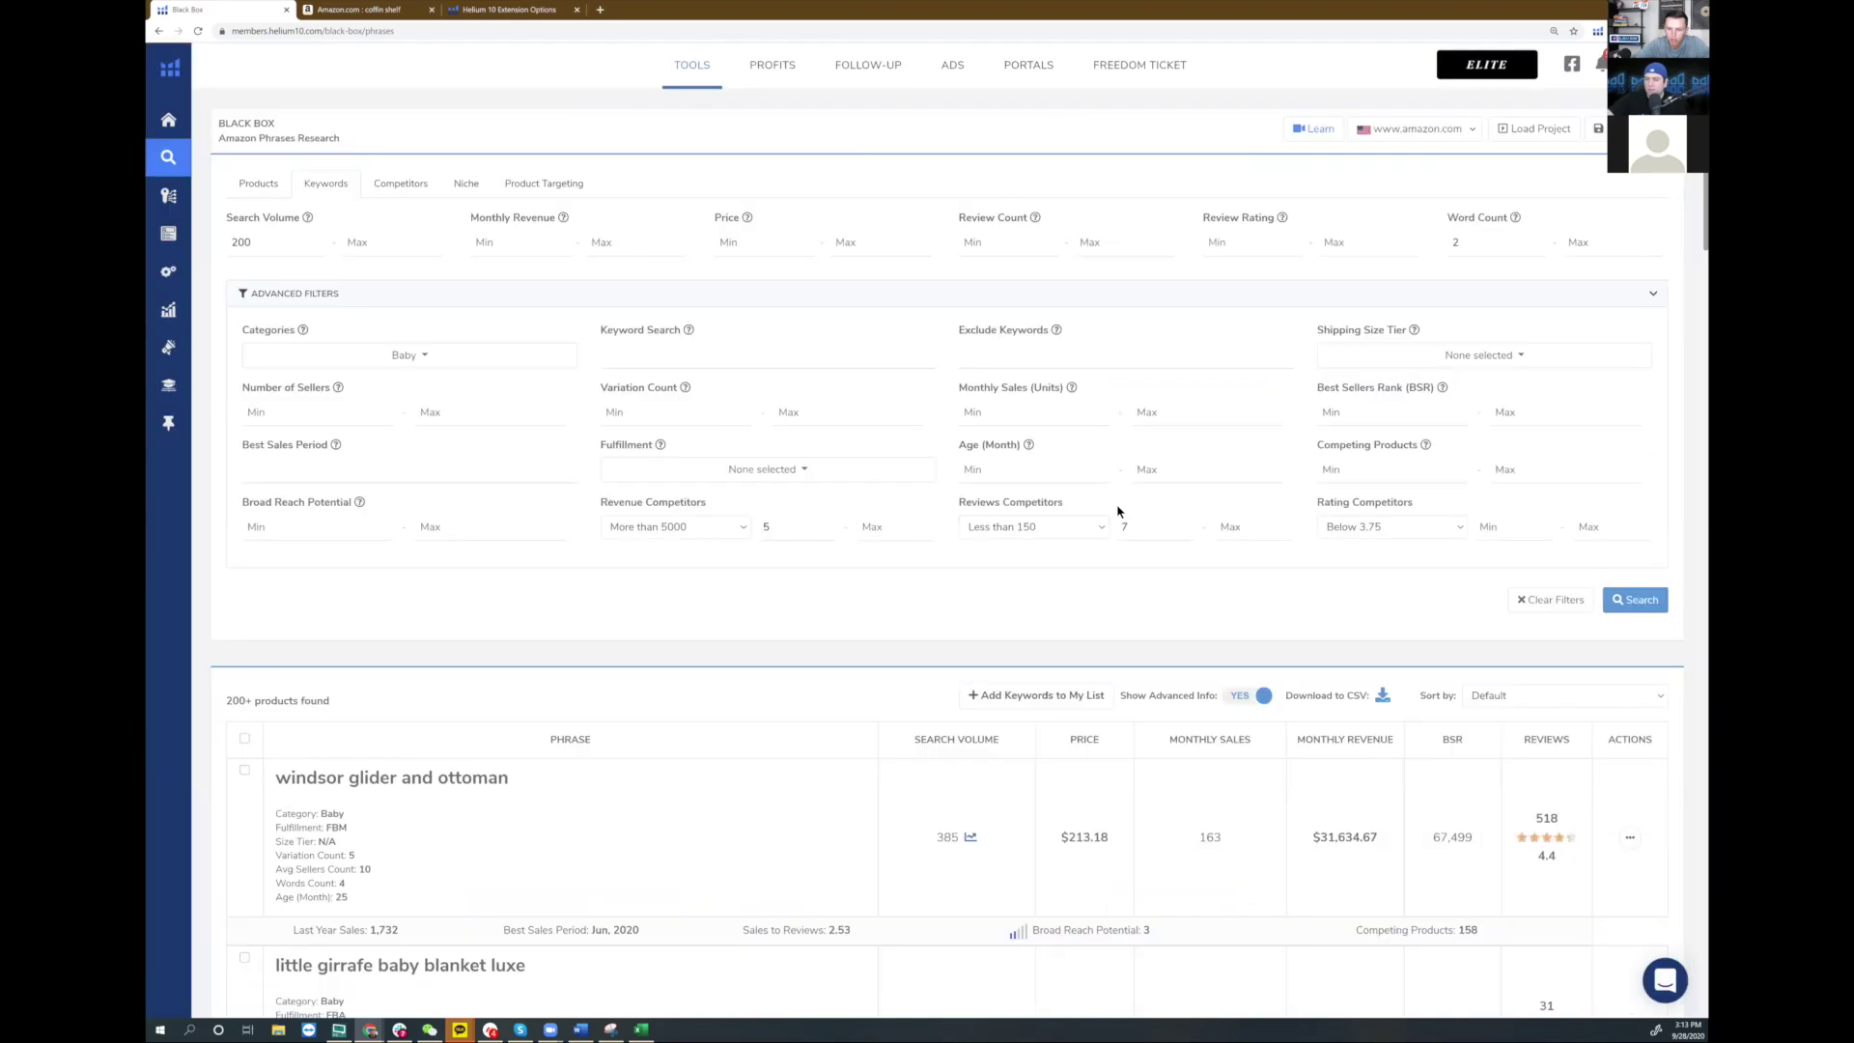
scroll(1119, 512, "down", 3)
scroll(1118, 512, "down", 3)
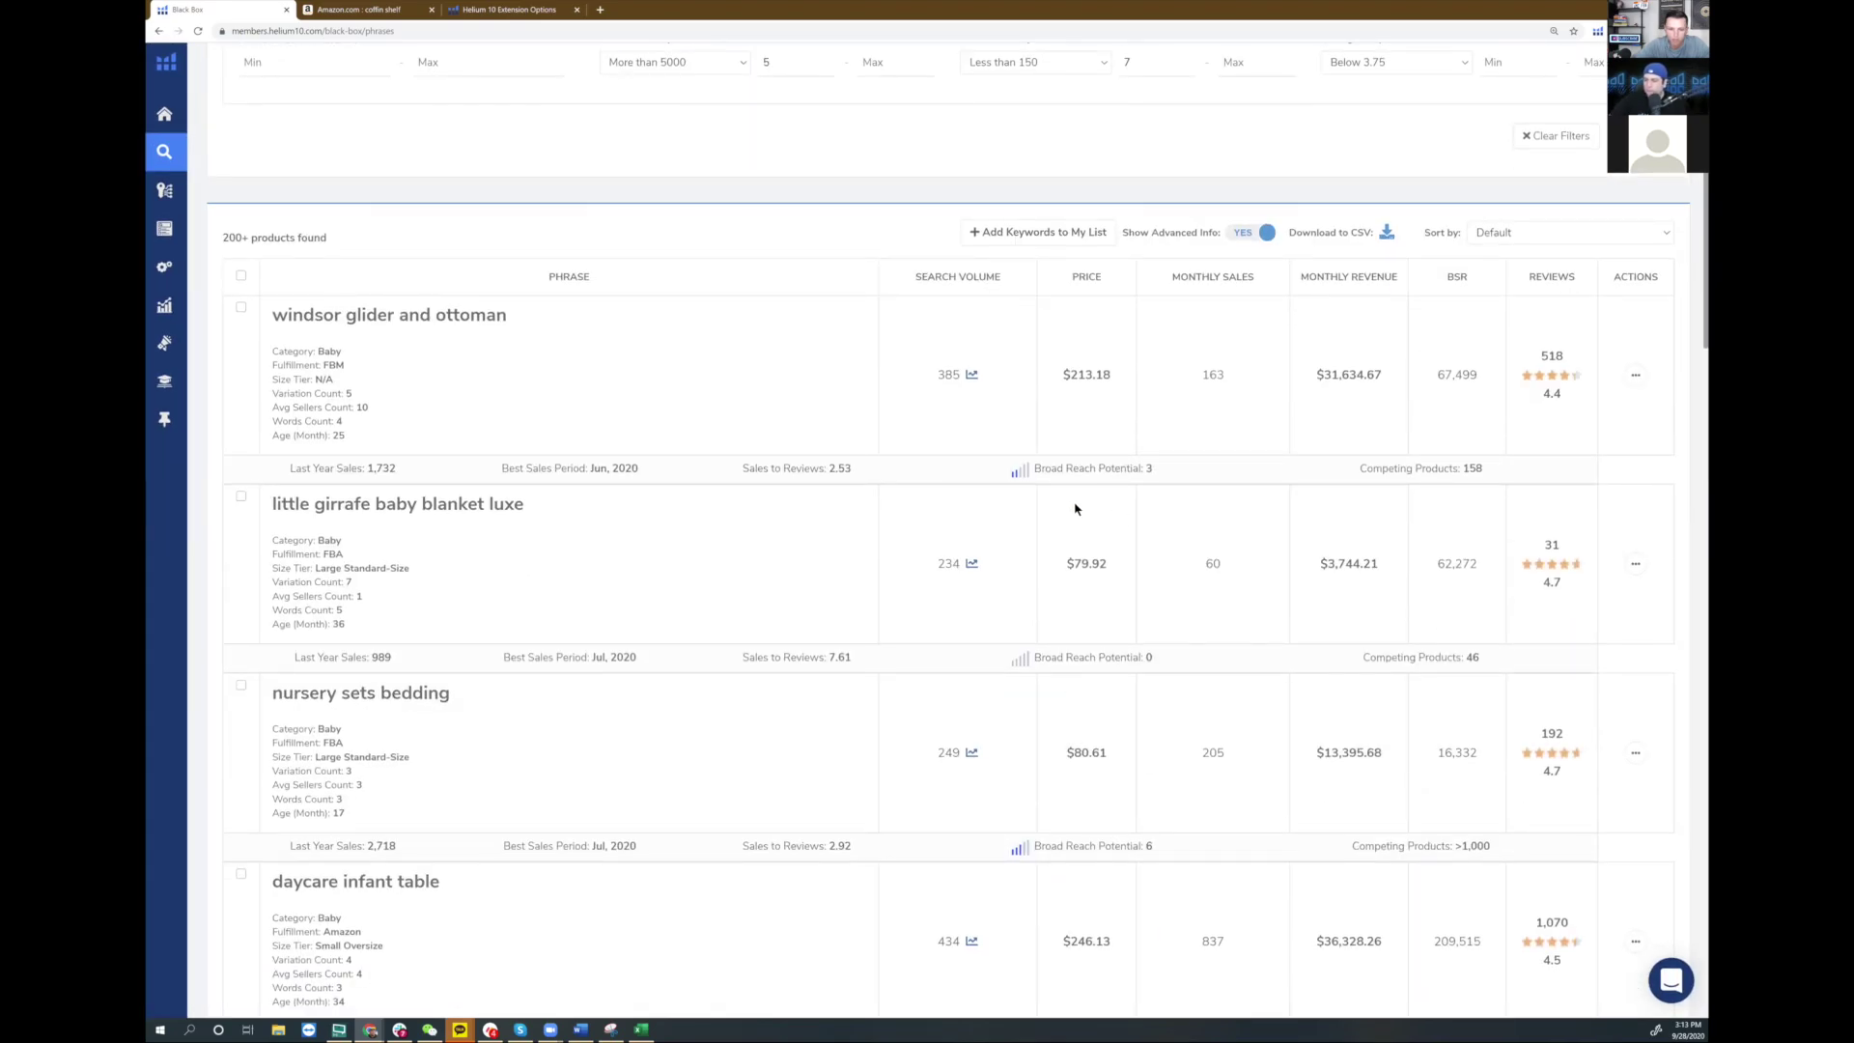
scroll(1076, 509, "down", 2)
scroll(877, 551, "down", 2)
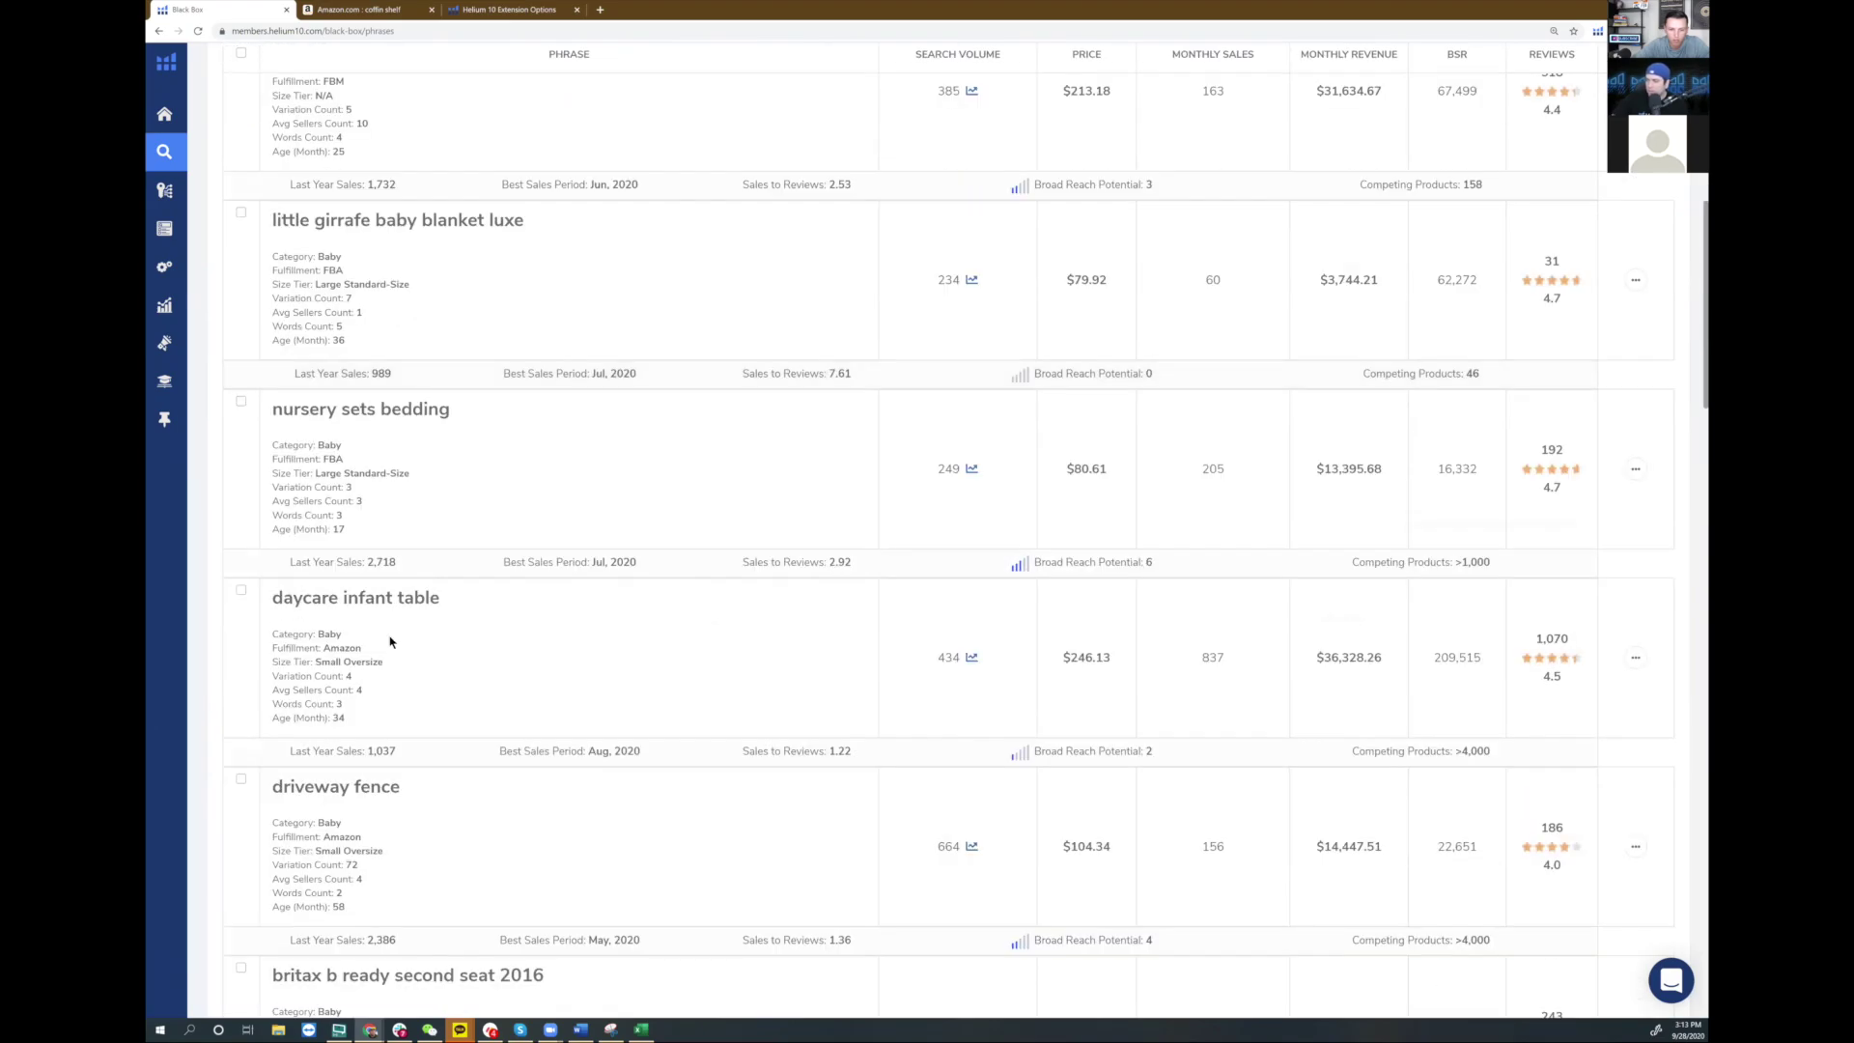
scroll(401, 604, "down", 1)
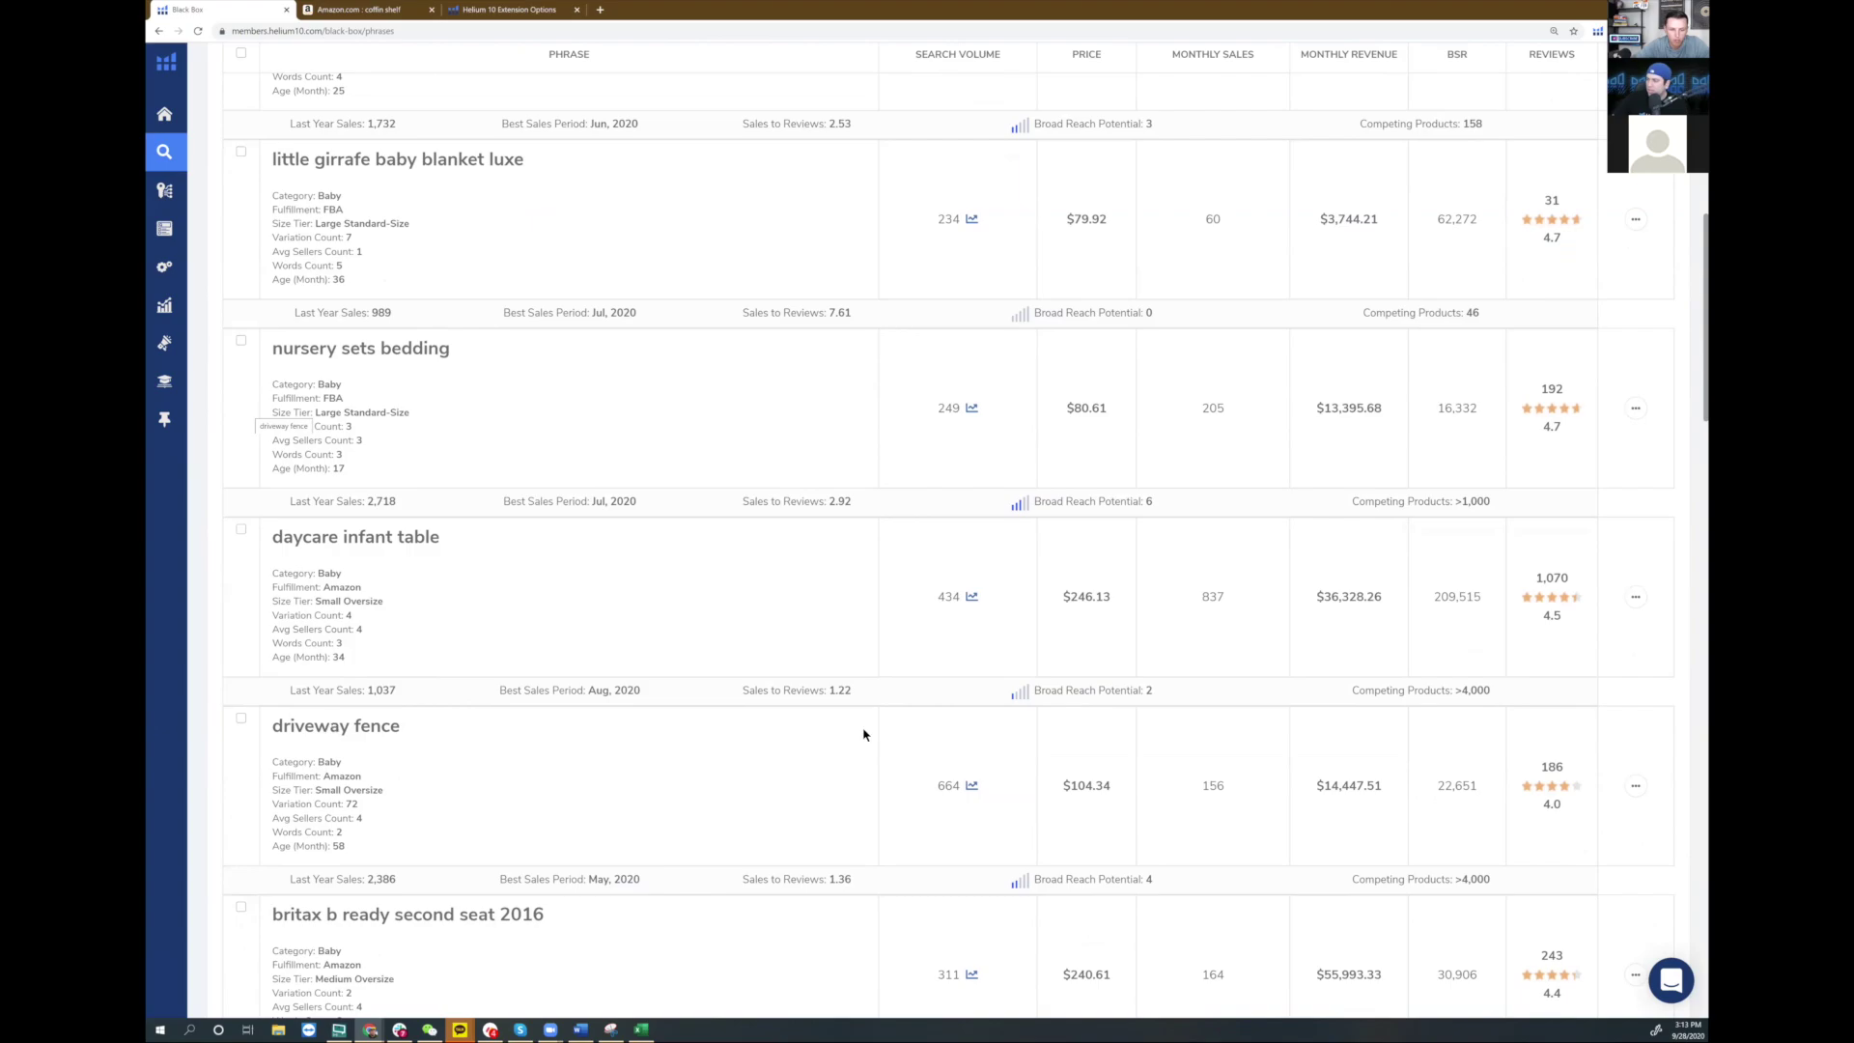
- View the phrase "driveway fence" on Amazon and look through its product listings
left_click(1635, 785)
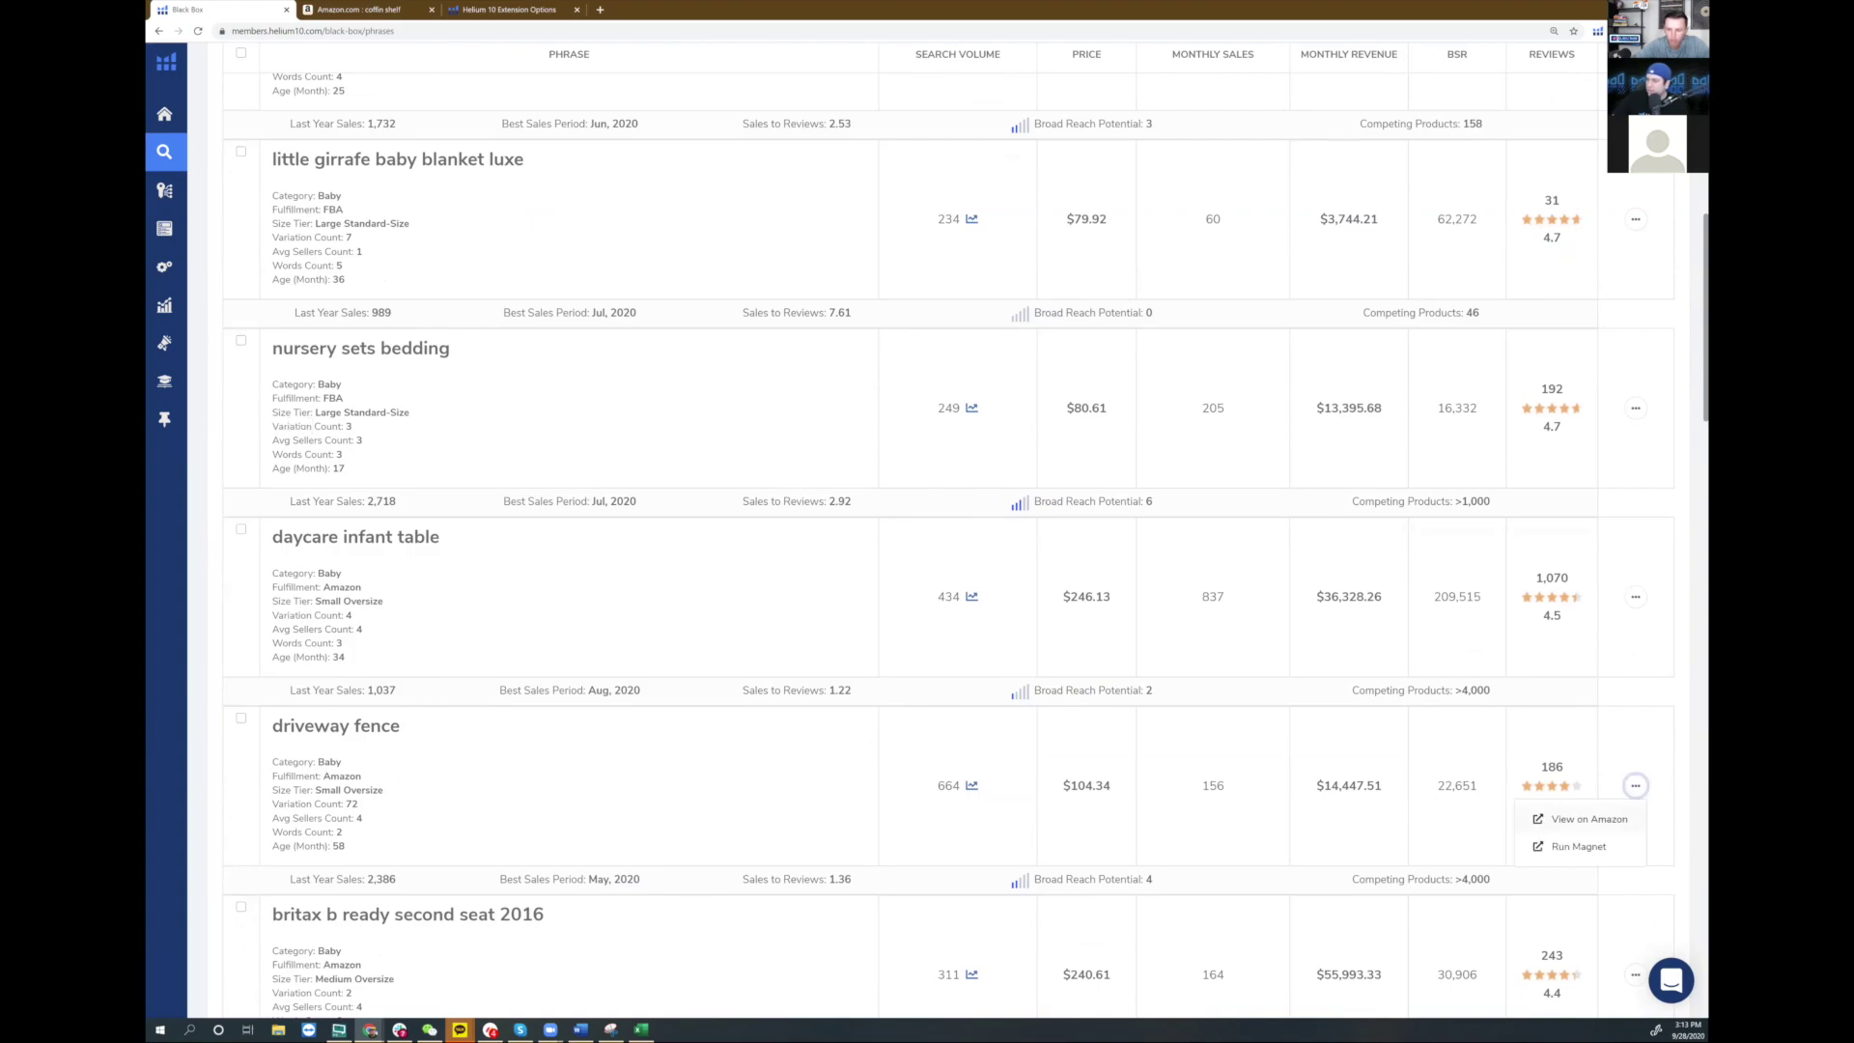
left_click(1574, 820)
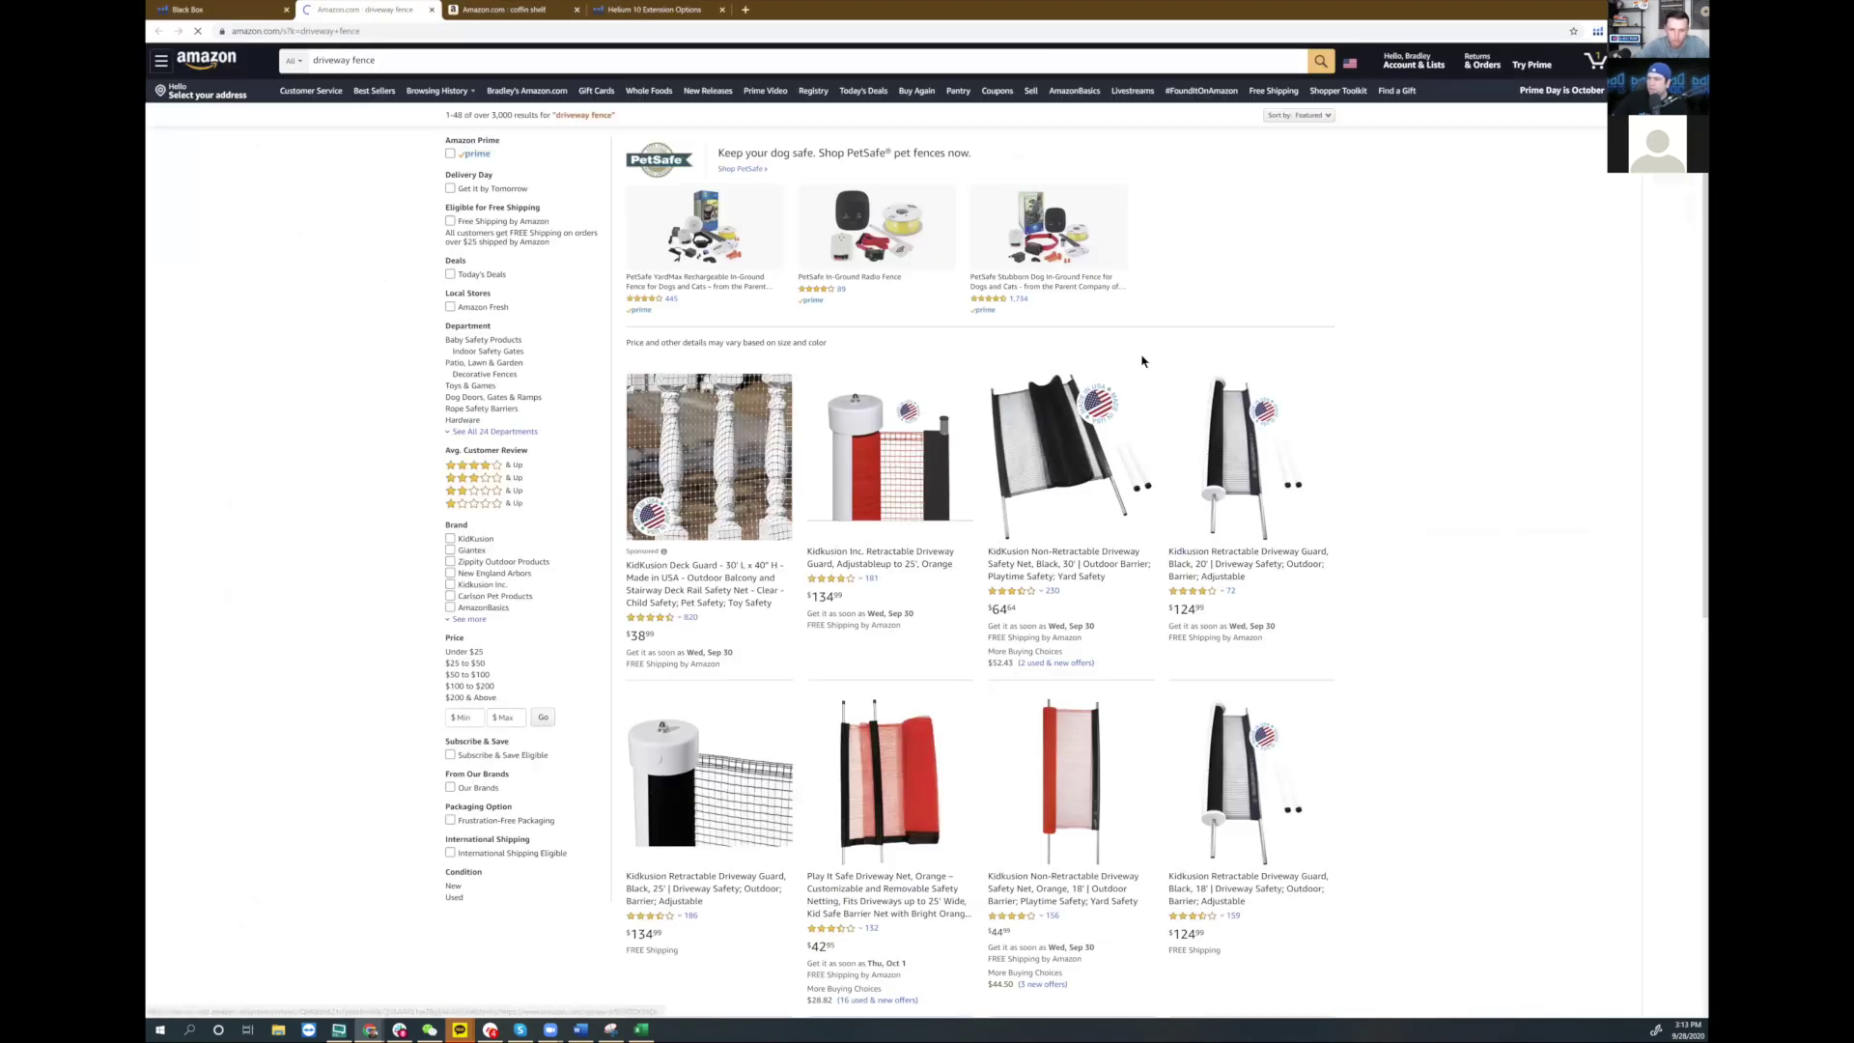
scroll(1143, 361, "down", 3)
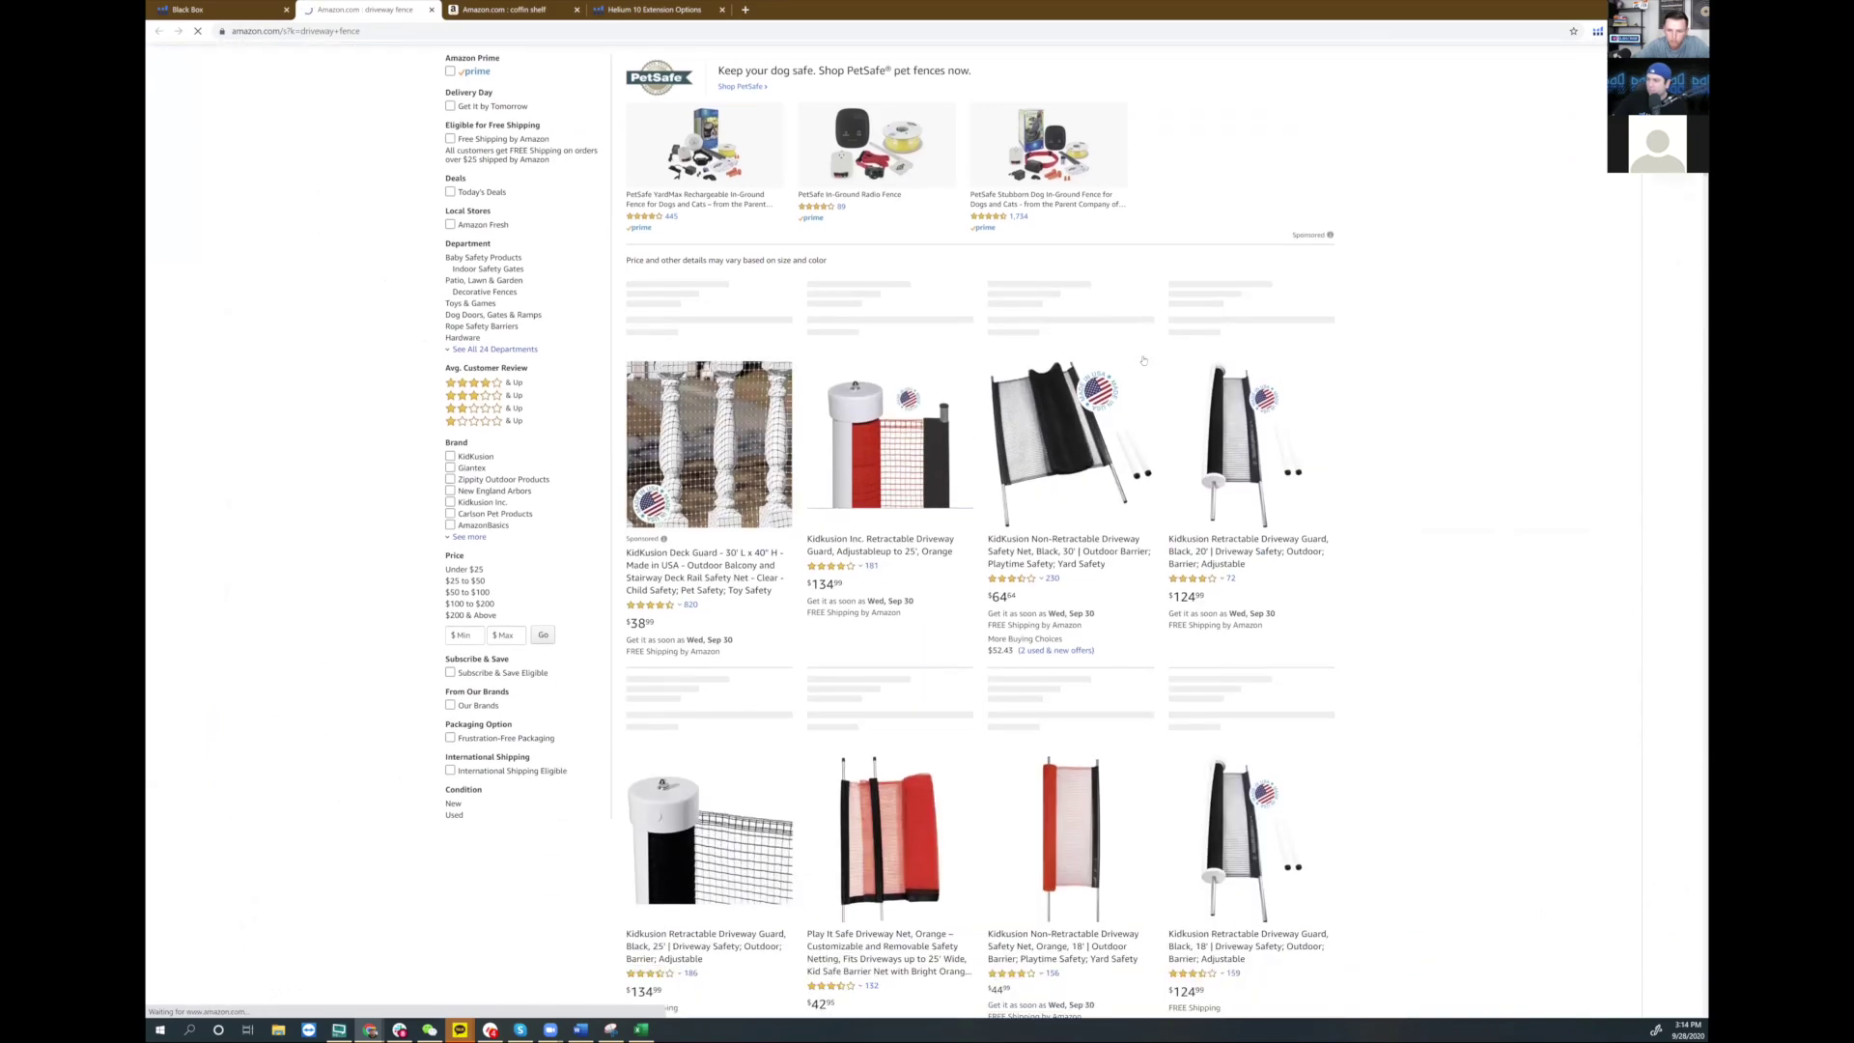
scroll(1223, 351, "down", 1)
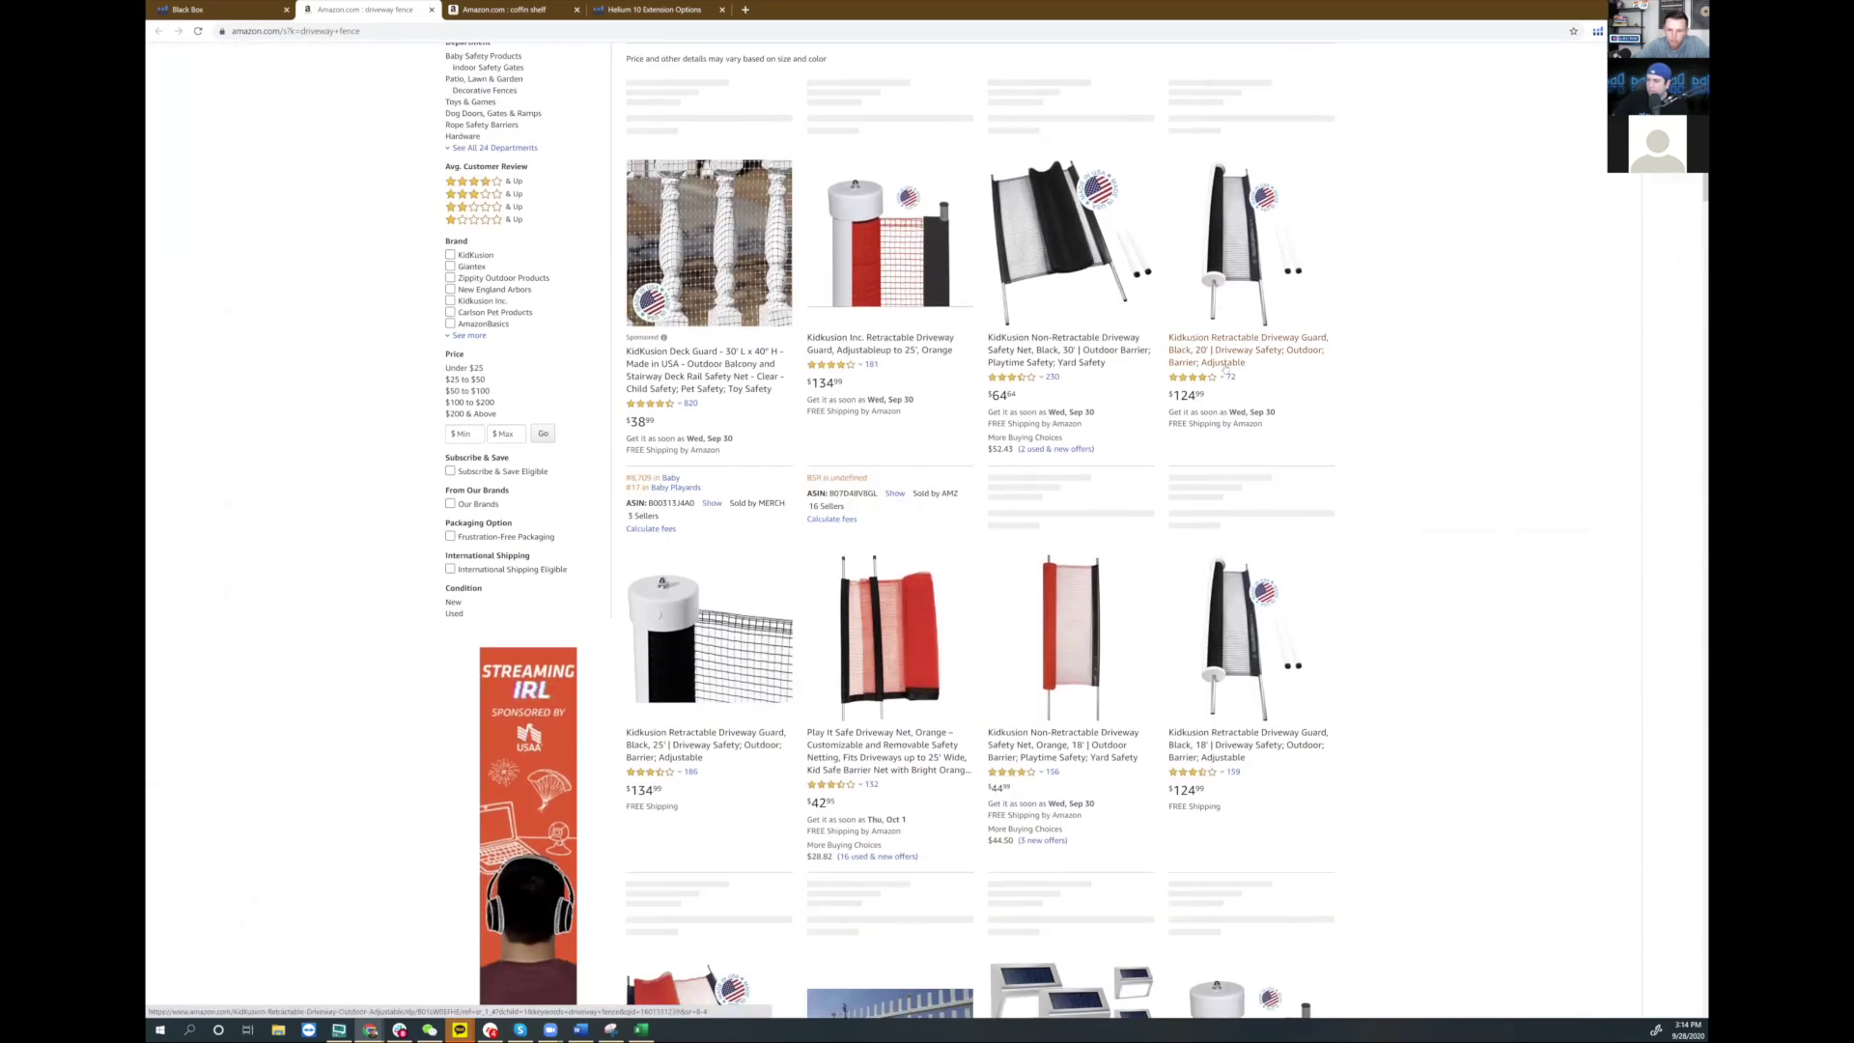
scroll(1222, 370, "down", 7)
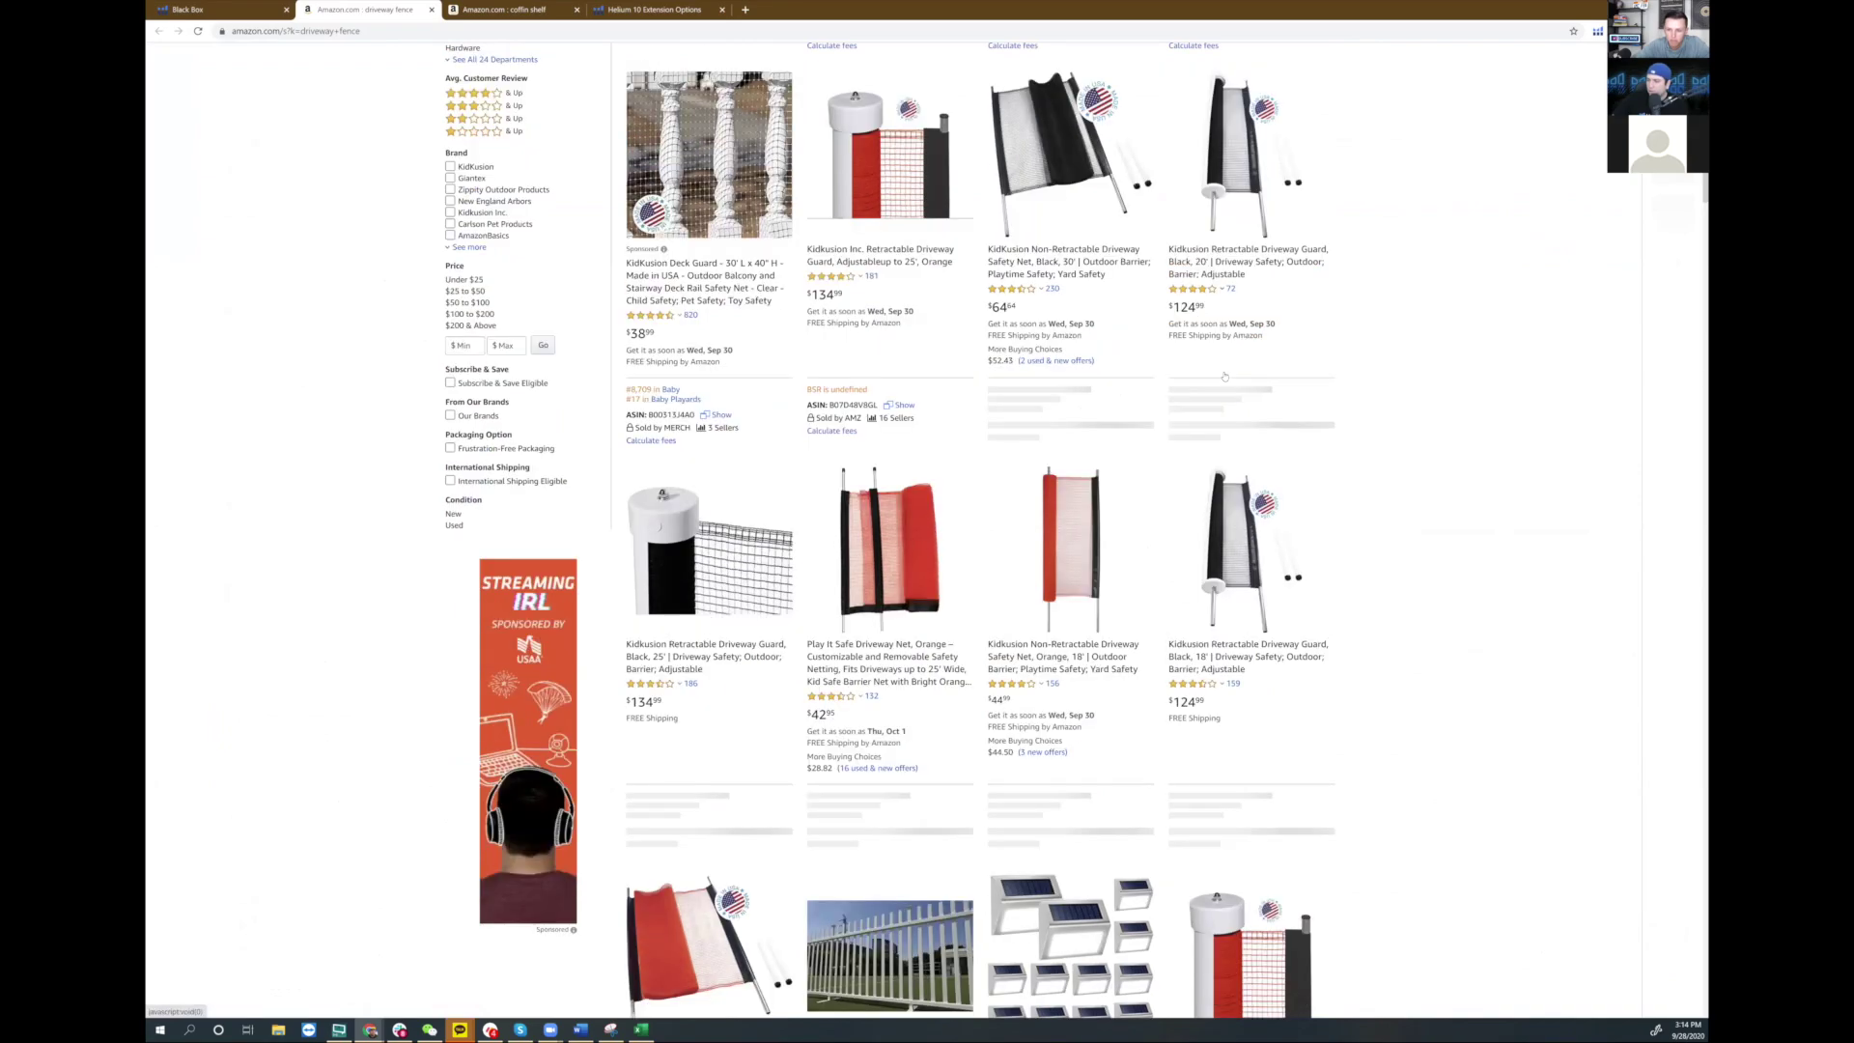
- Compare the ratings, prices and seller details of further driveway fence listings on Amazon
scroll(888, 593, "down", 1)
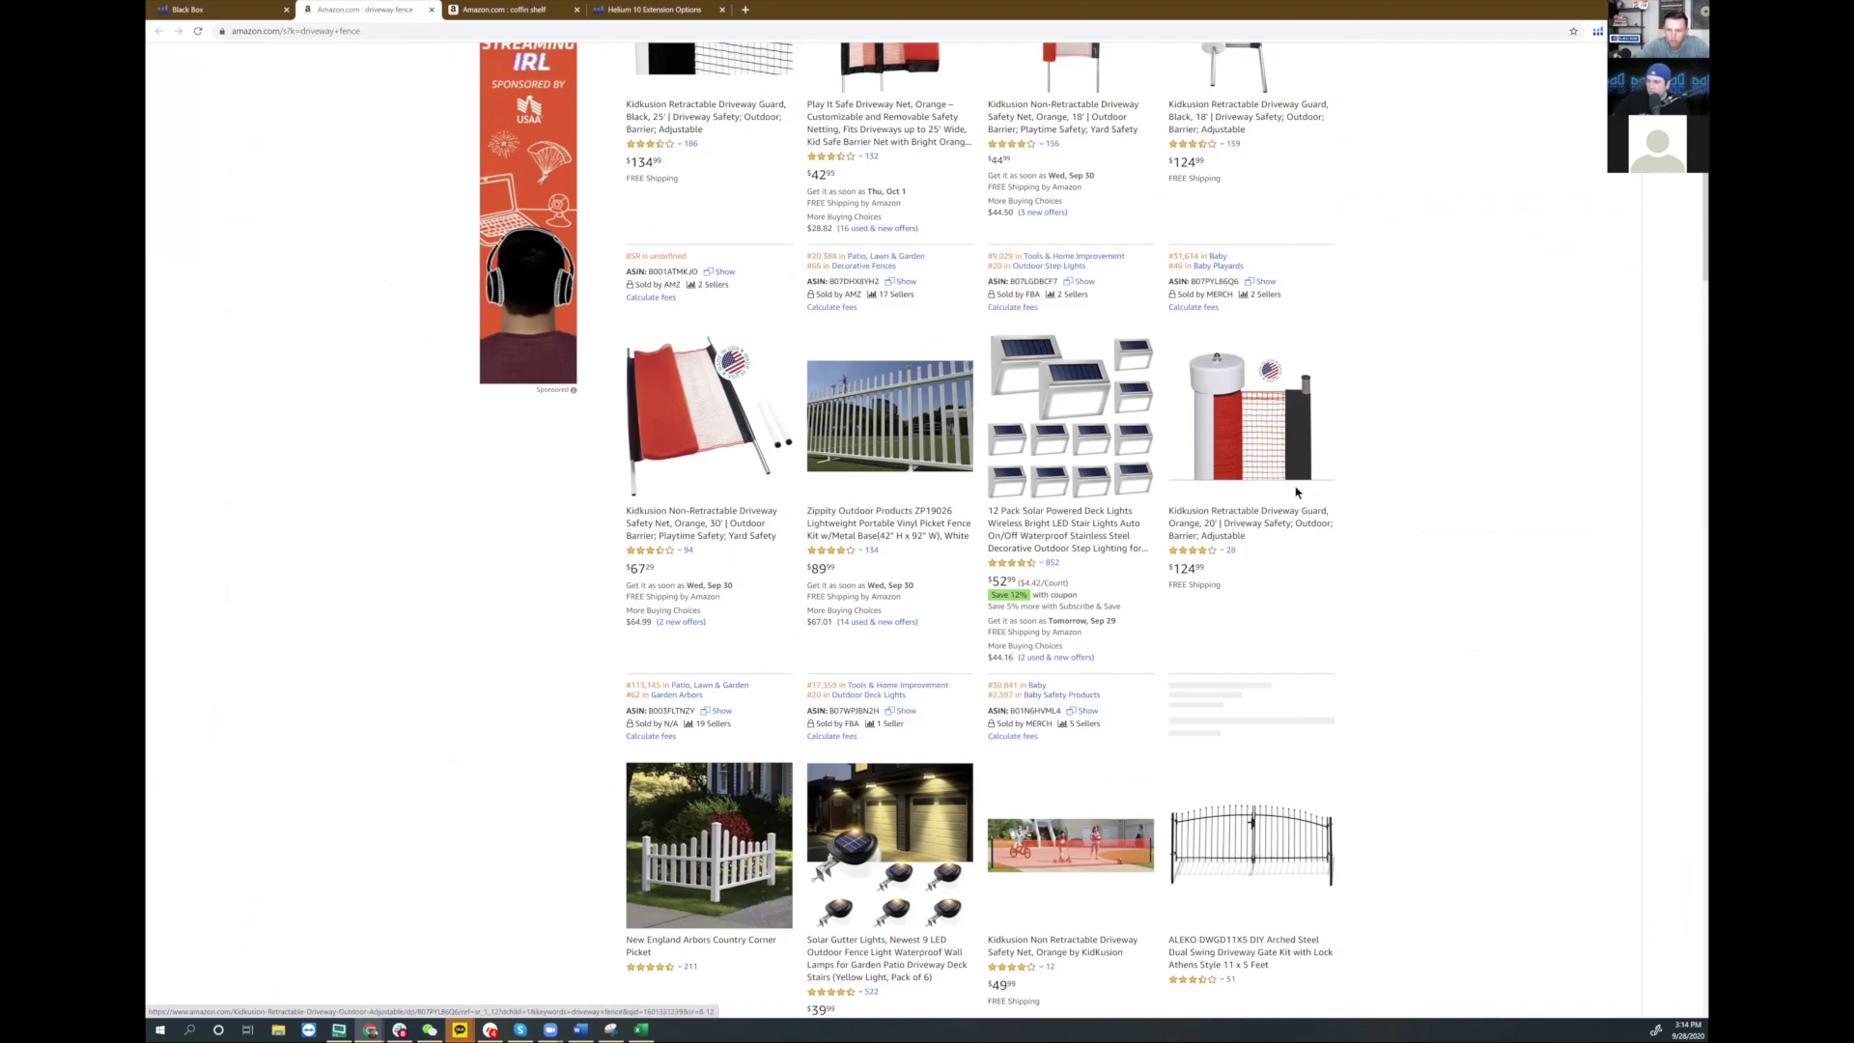
scroll(1296, 493, "down", 2)
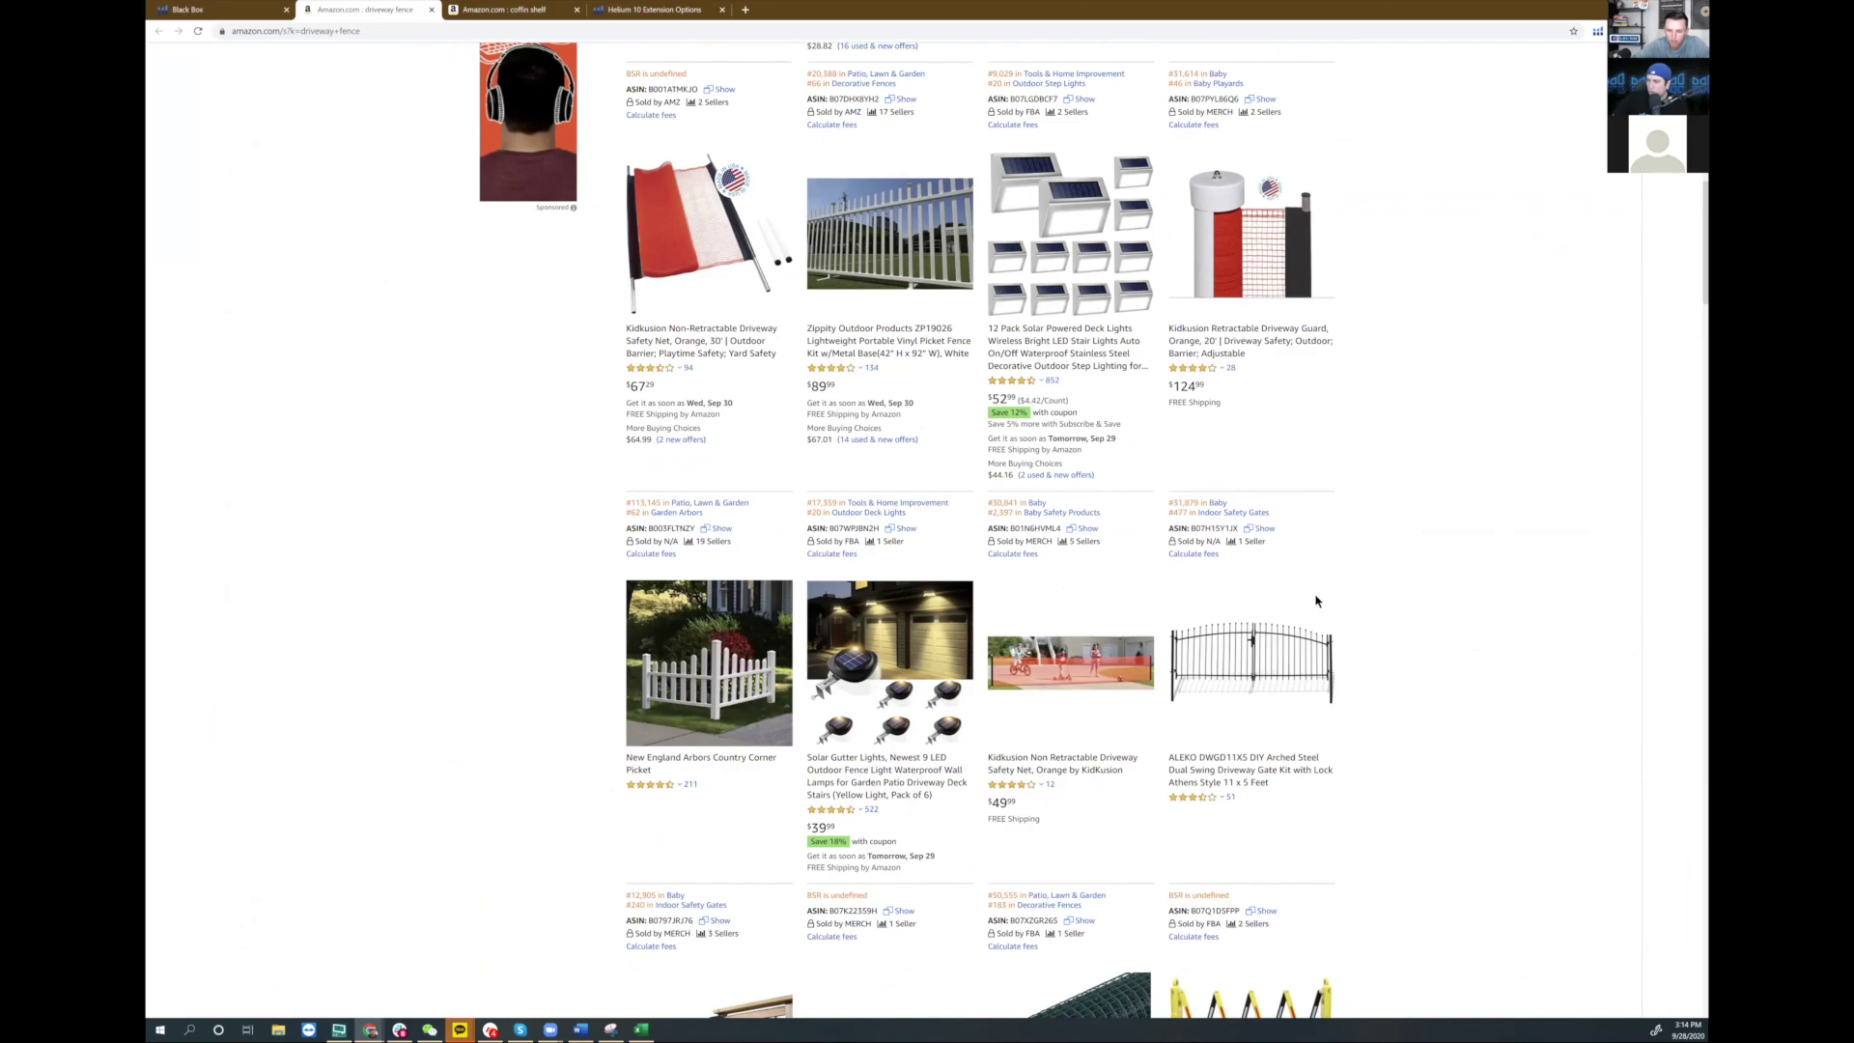
scroll(1268, 584, "up", 8)
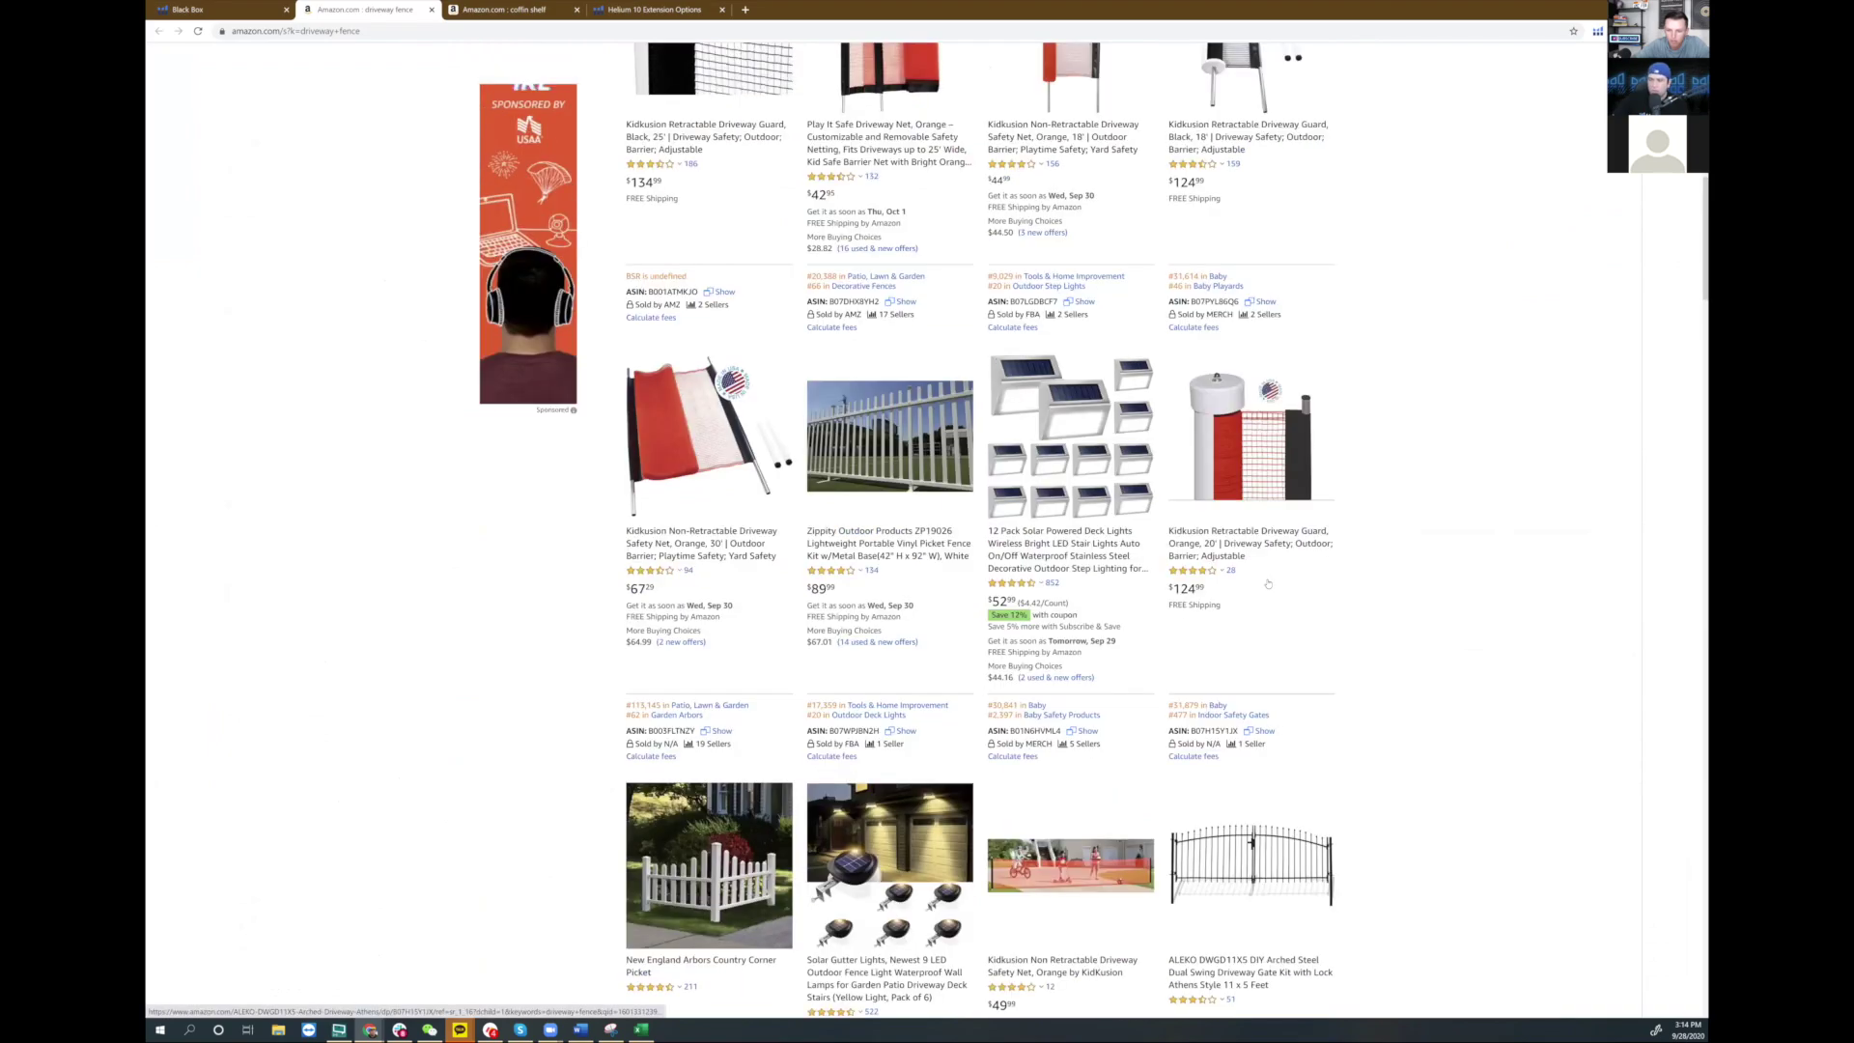
scroll(1268, 583, "up", 2)
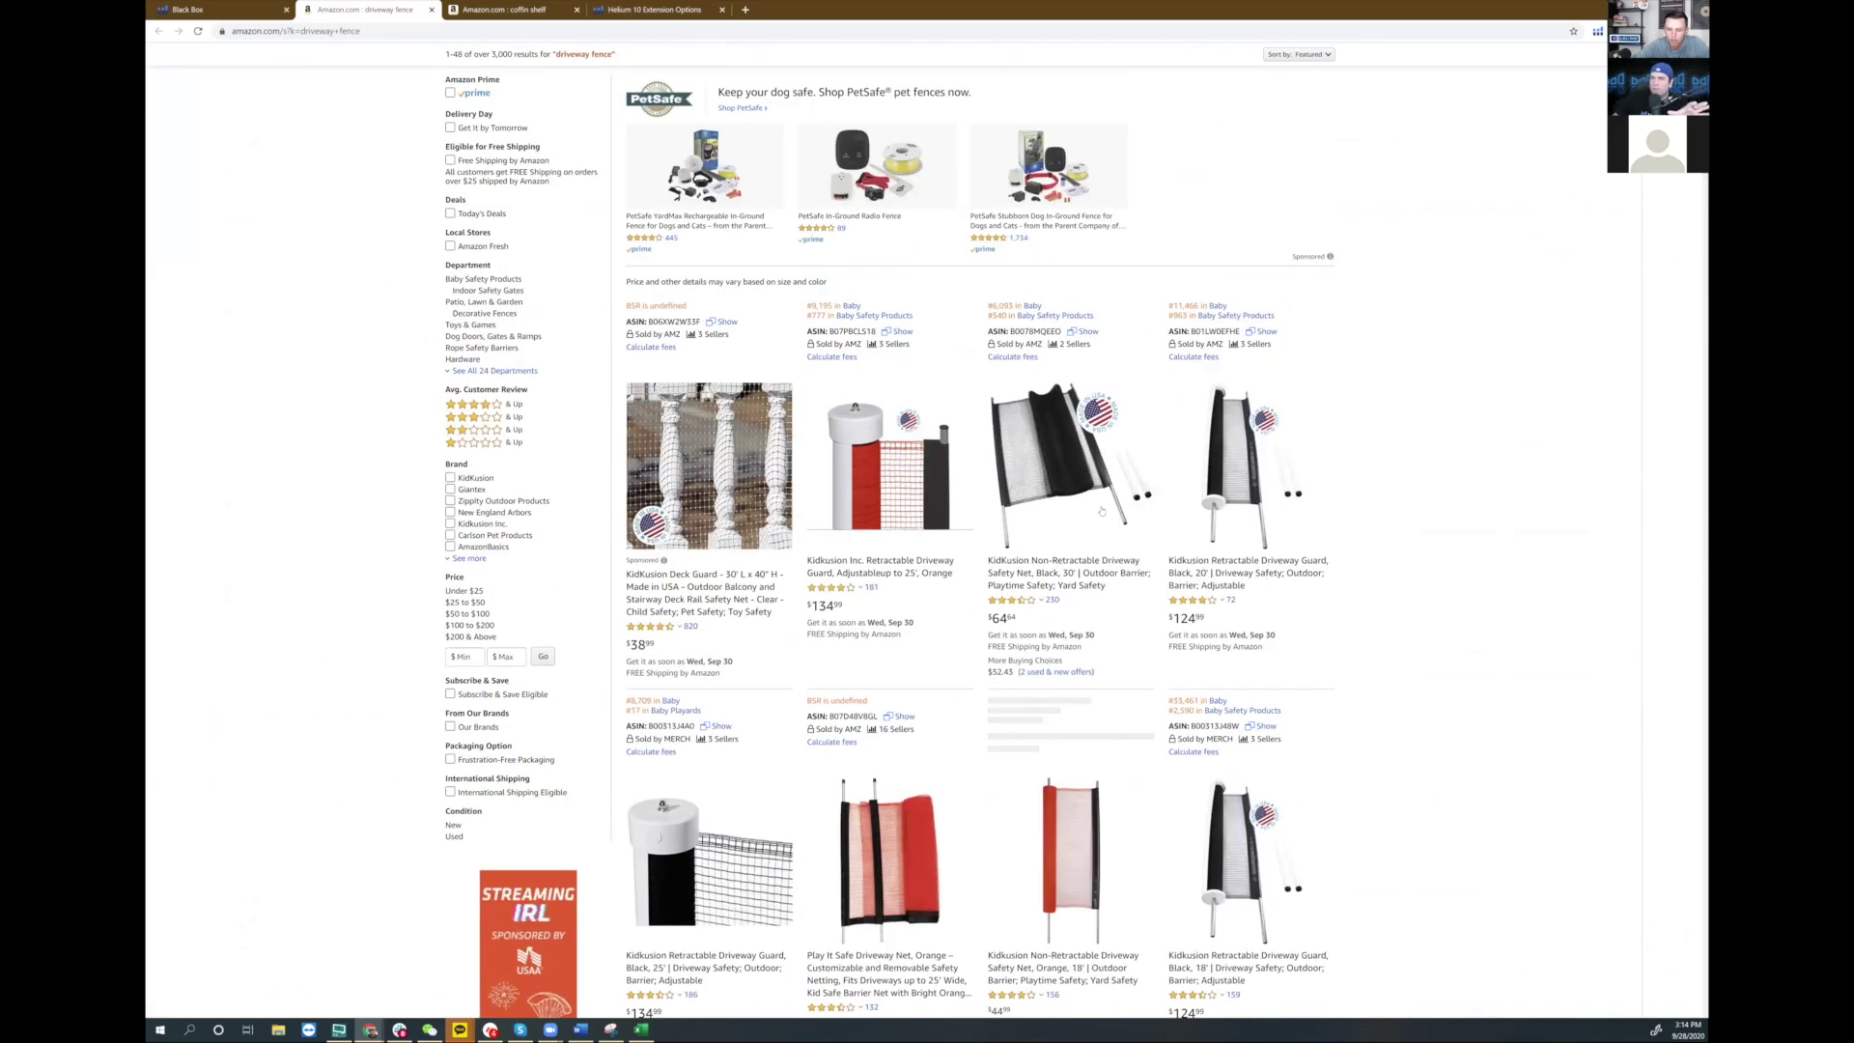
- Return to the Helium 10 Black Box page and open the ADS dashboard
key("ctrl+shift+Tab")
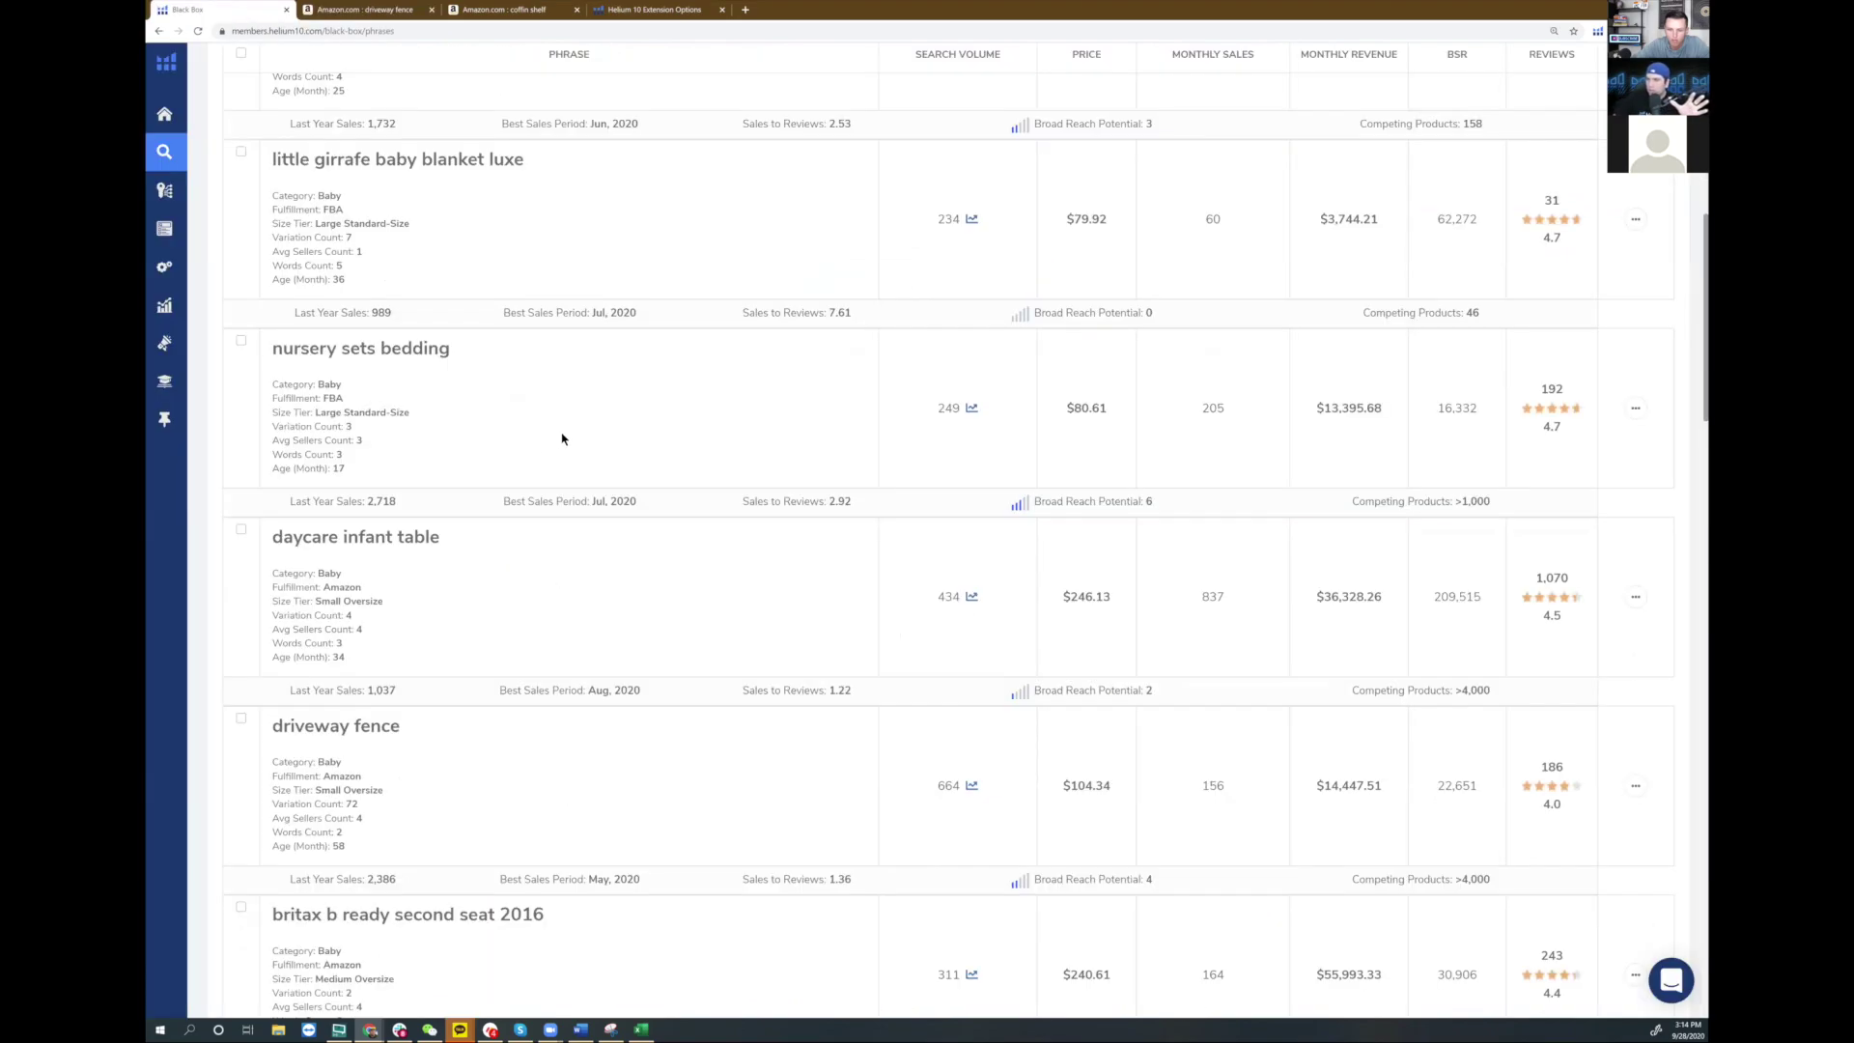
scroll(620, 480, "up", 8)
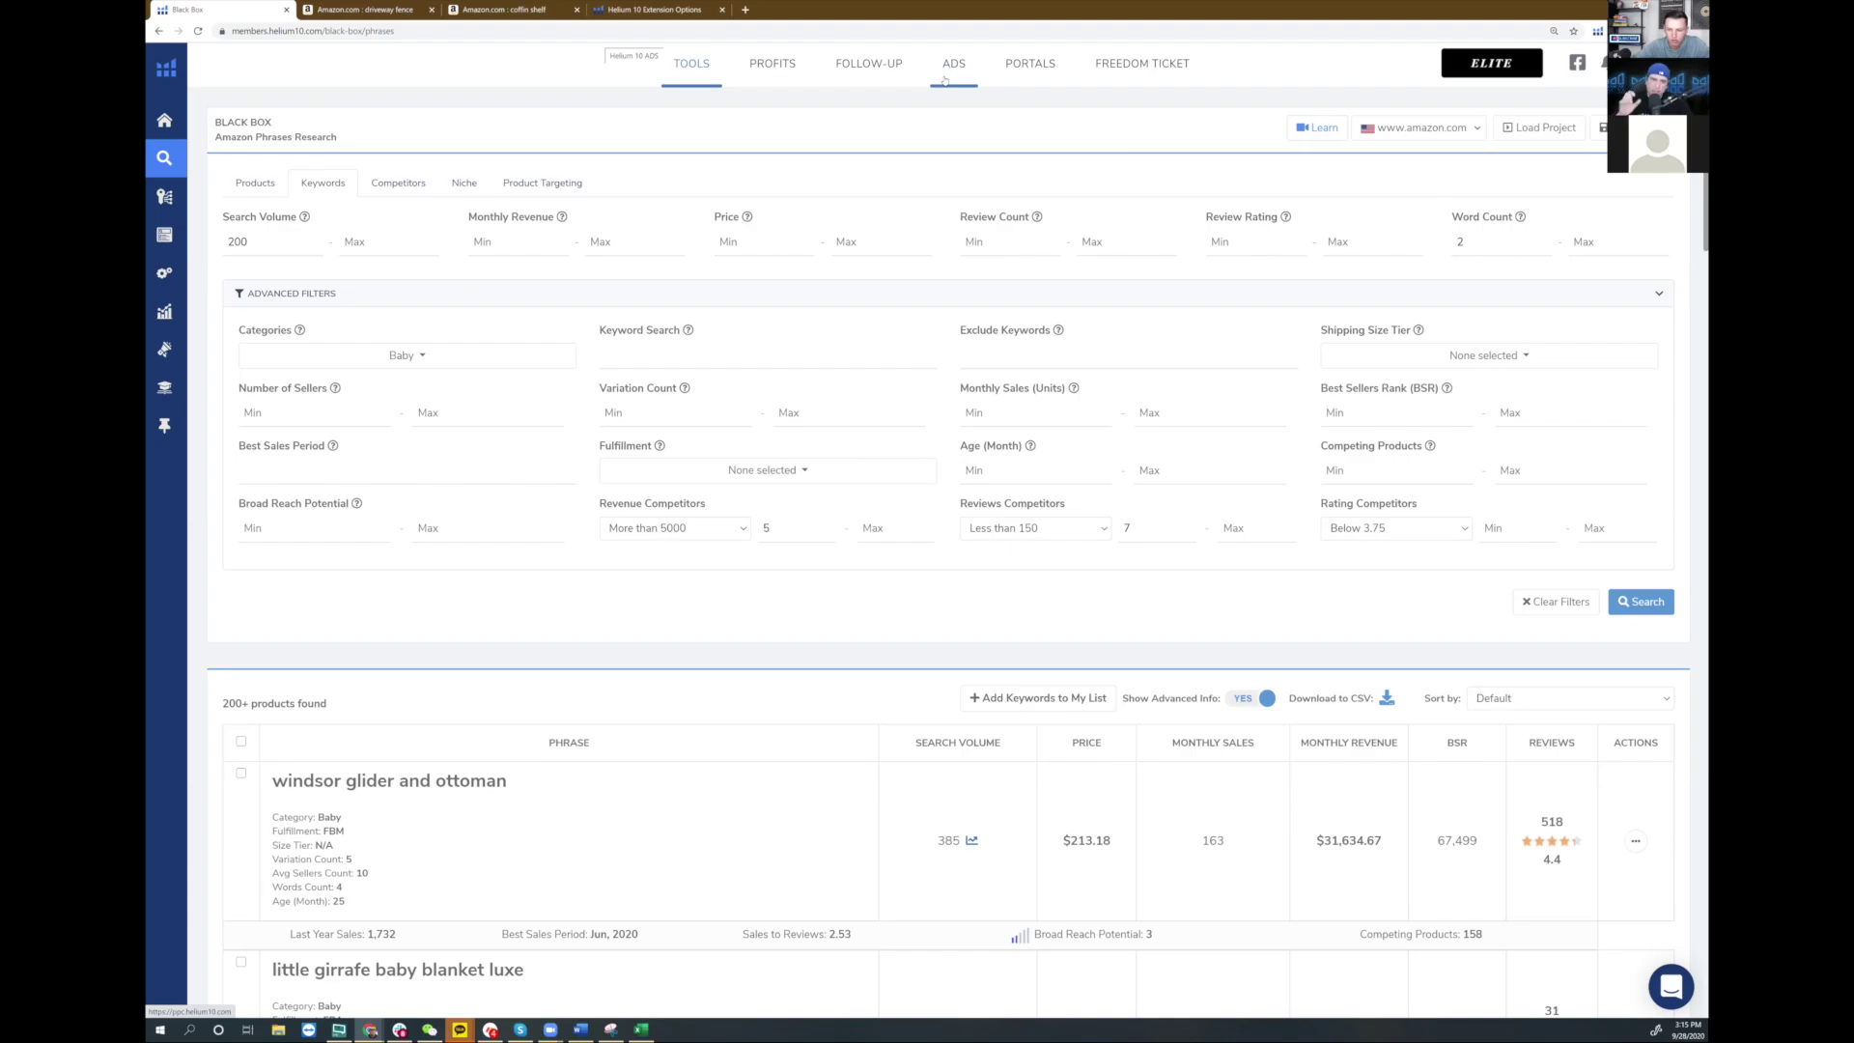
left_click(943, 69)
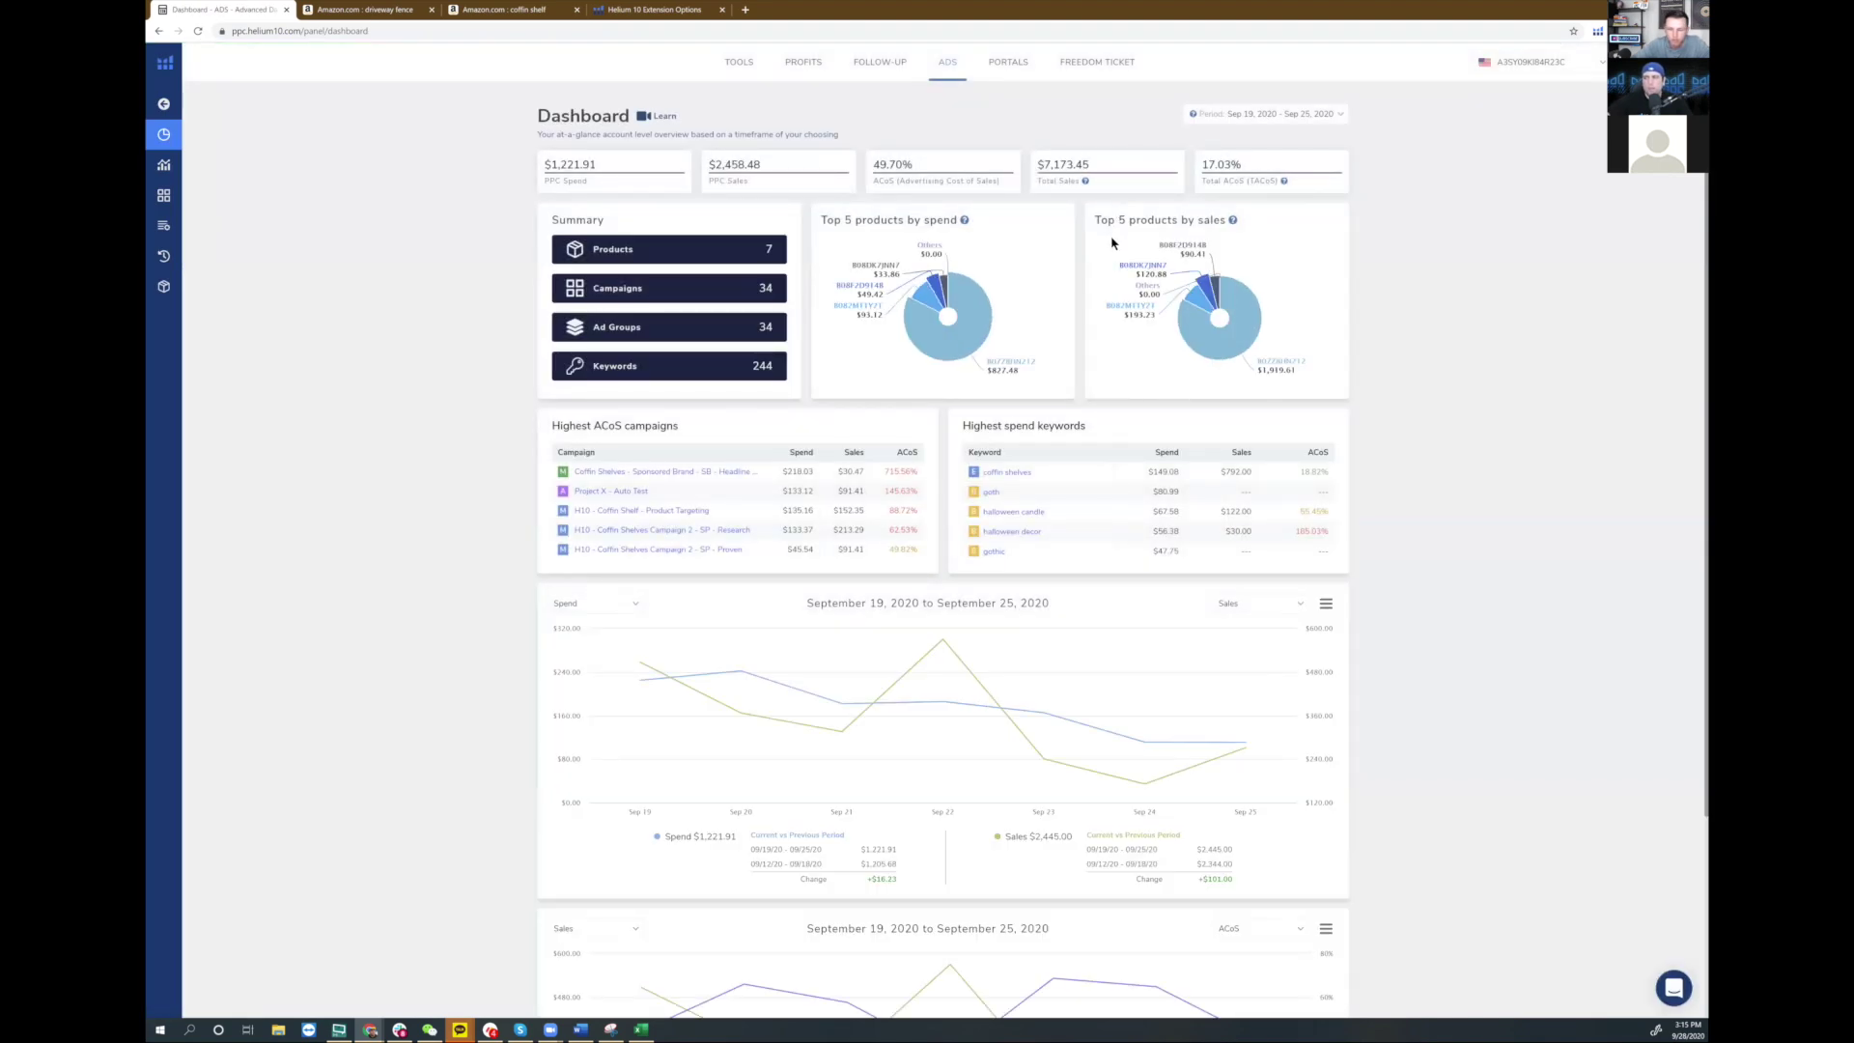
key("ctrl+plus")
key("ctrl+plus")
key("ctrl+plus")
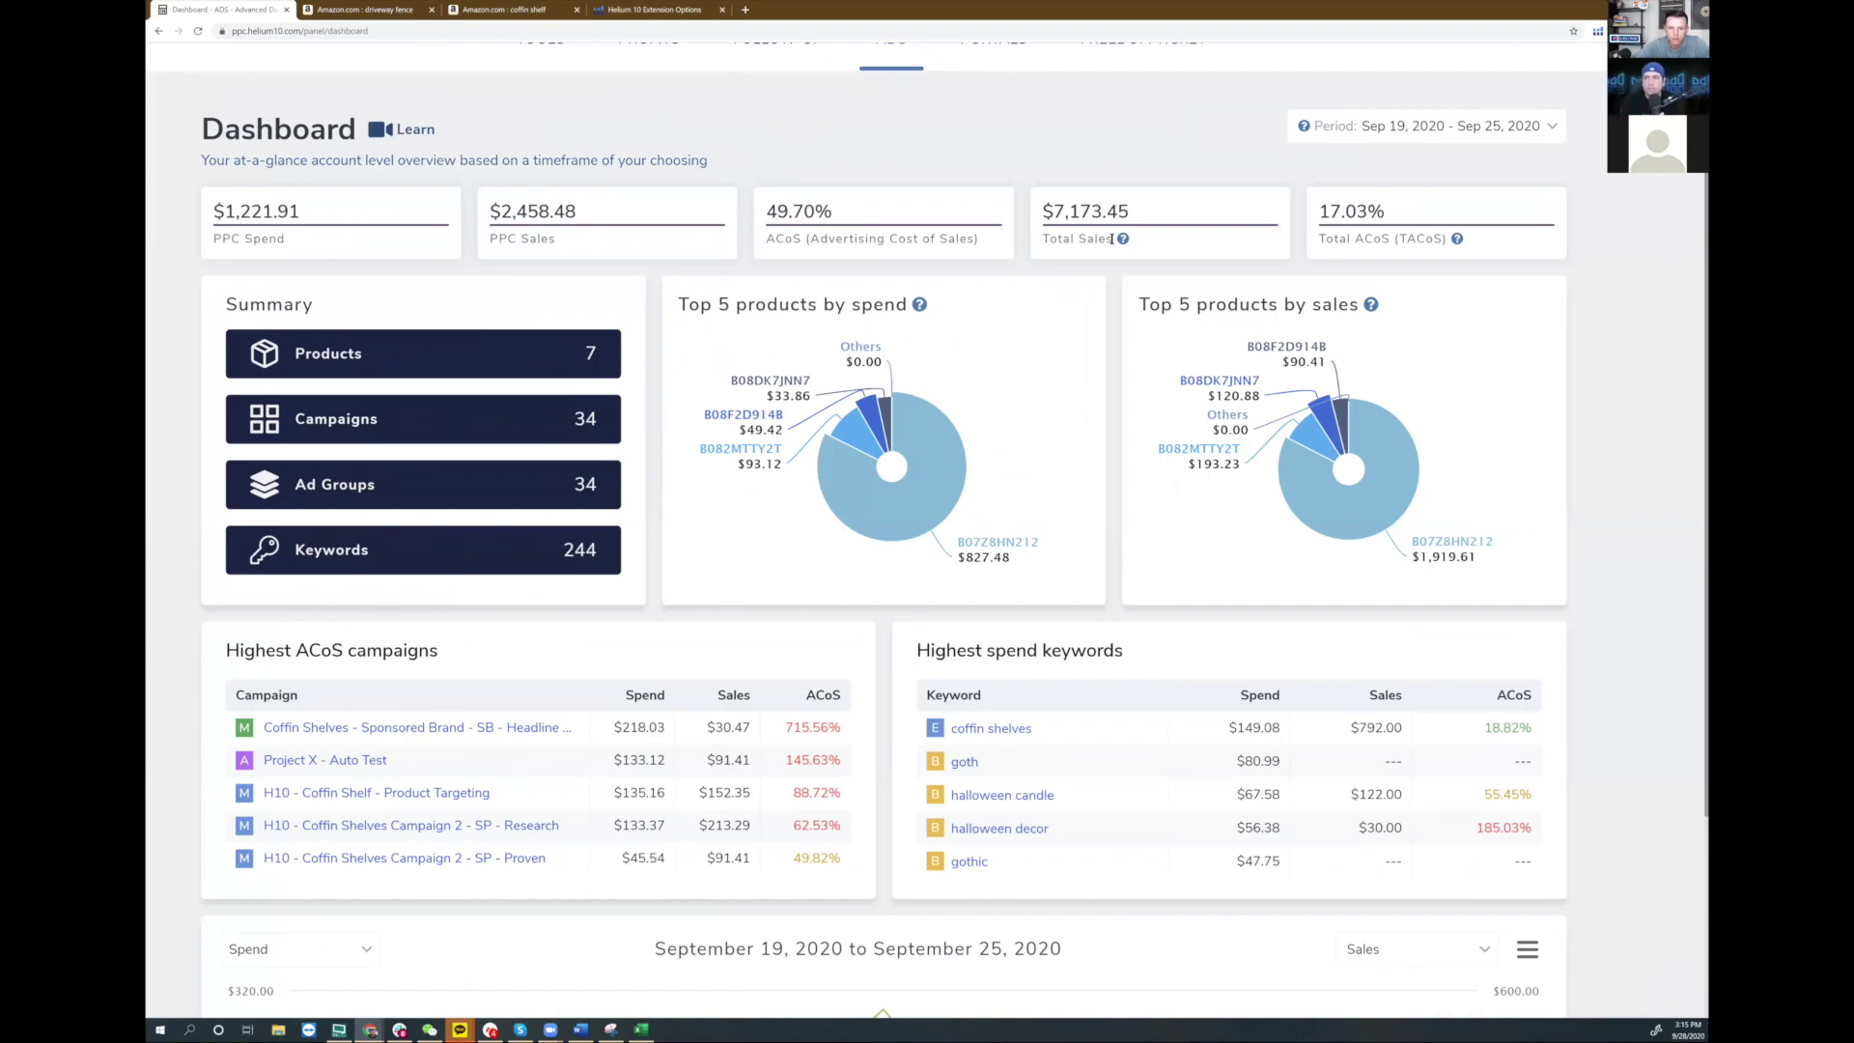
- Read the explanation of Total ACoS (TACoS) on the ADS dashboard
scroll(1112, 239, "up", 5)
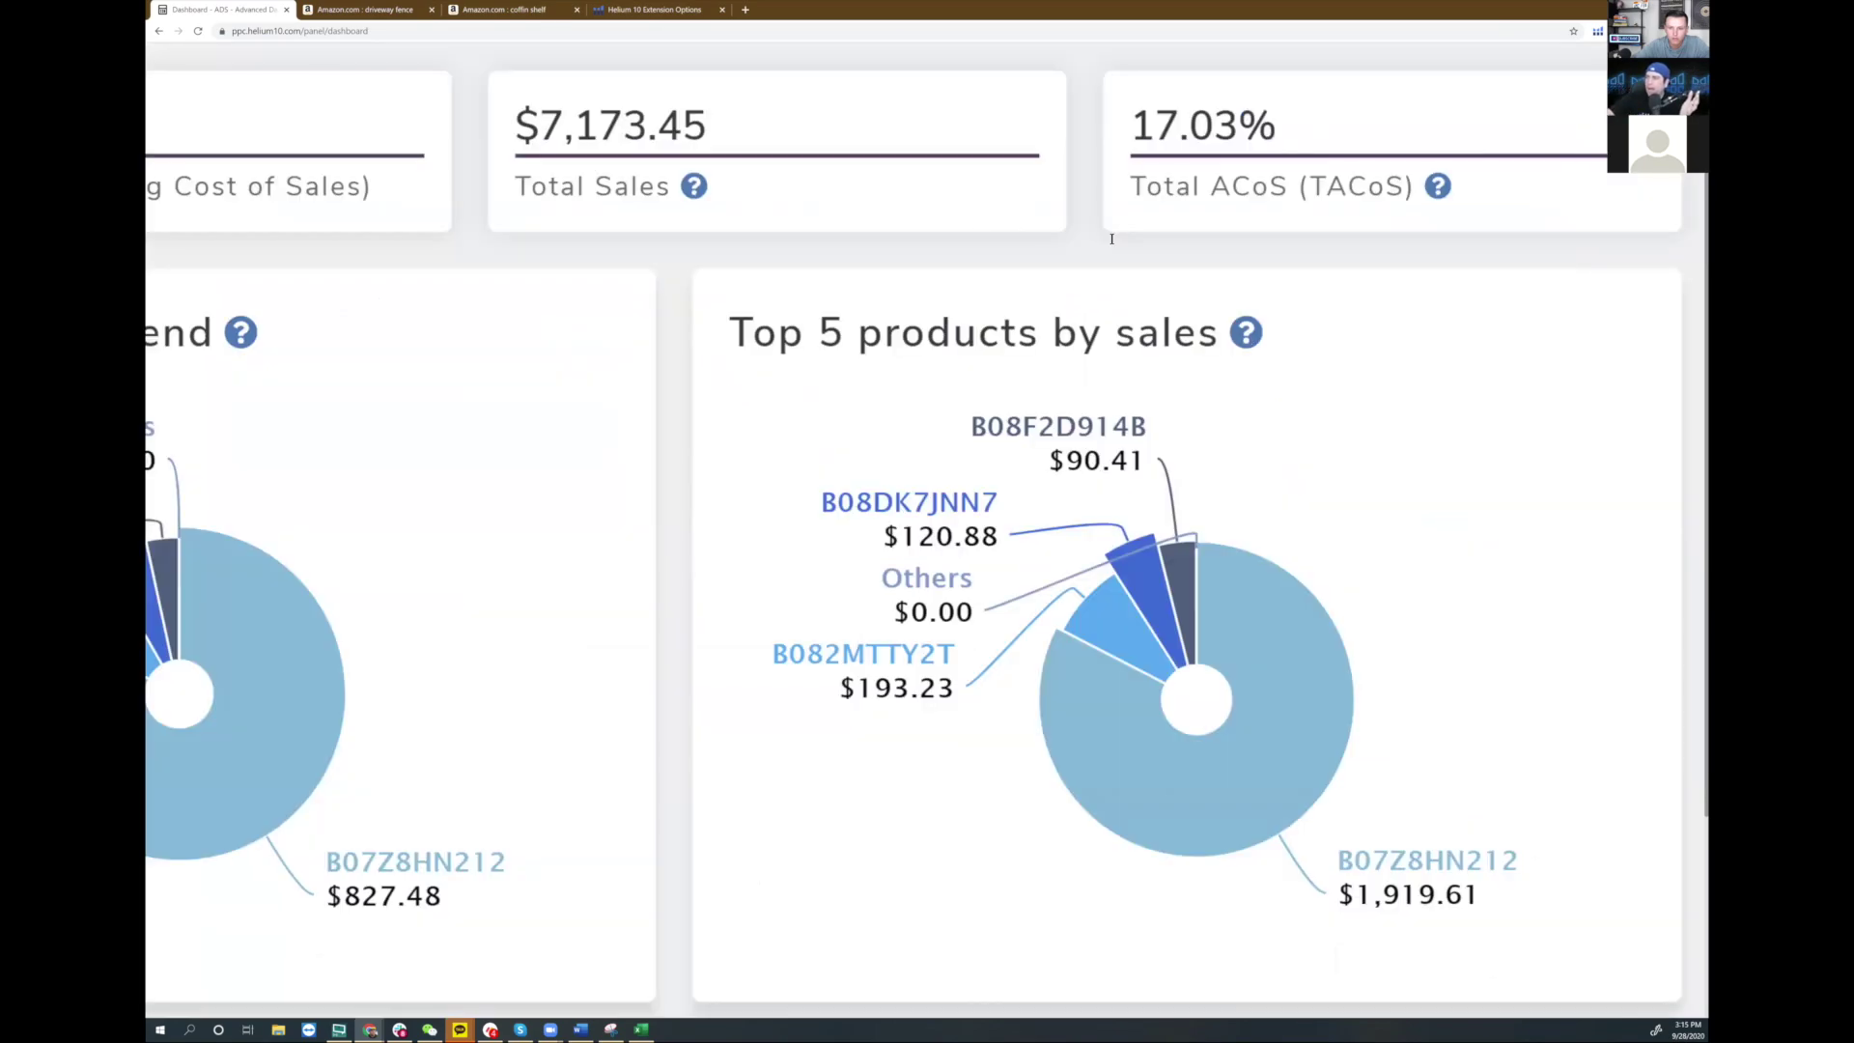
scroll(1111, 239, "up", 3)
scroll(1111, 238, "right", 4)
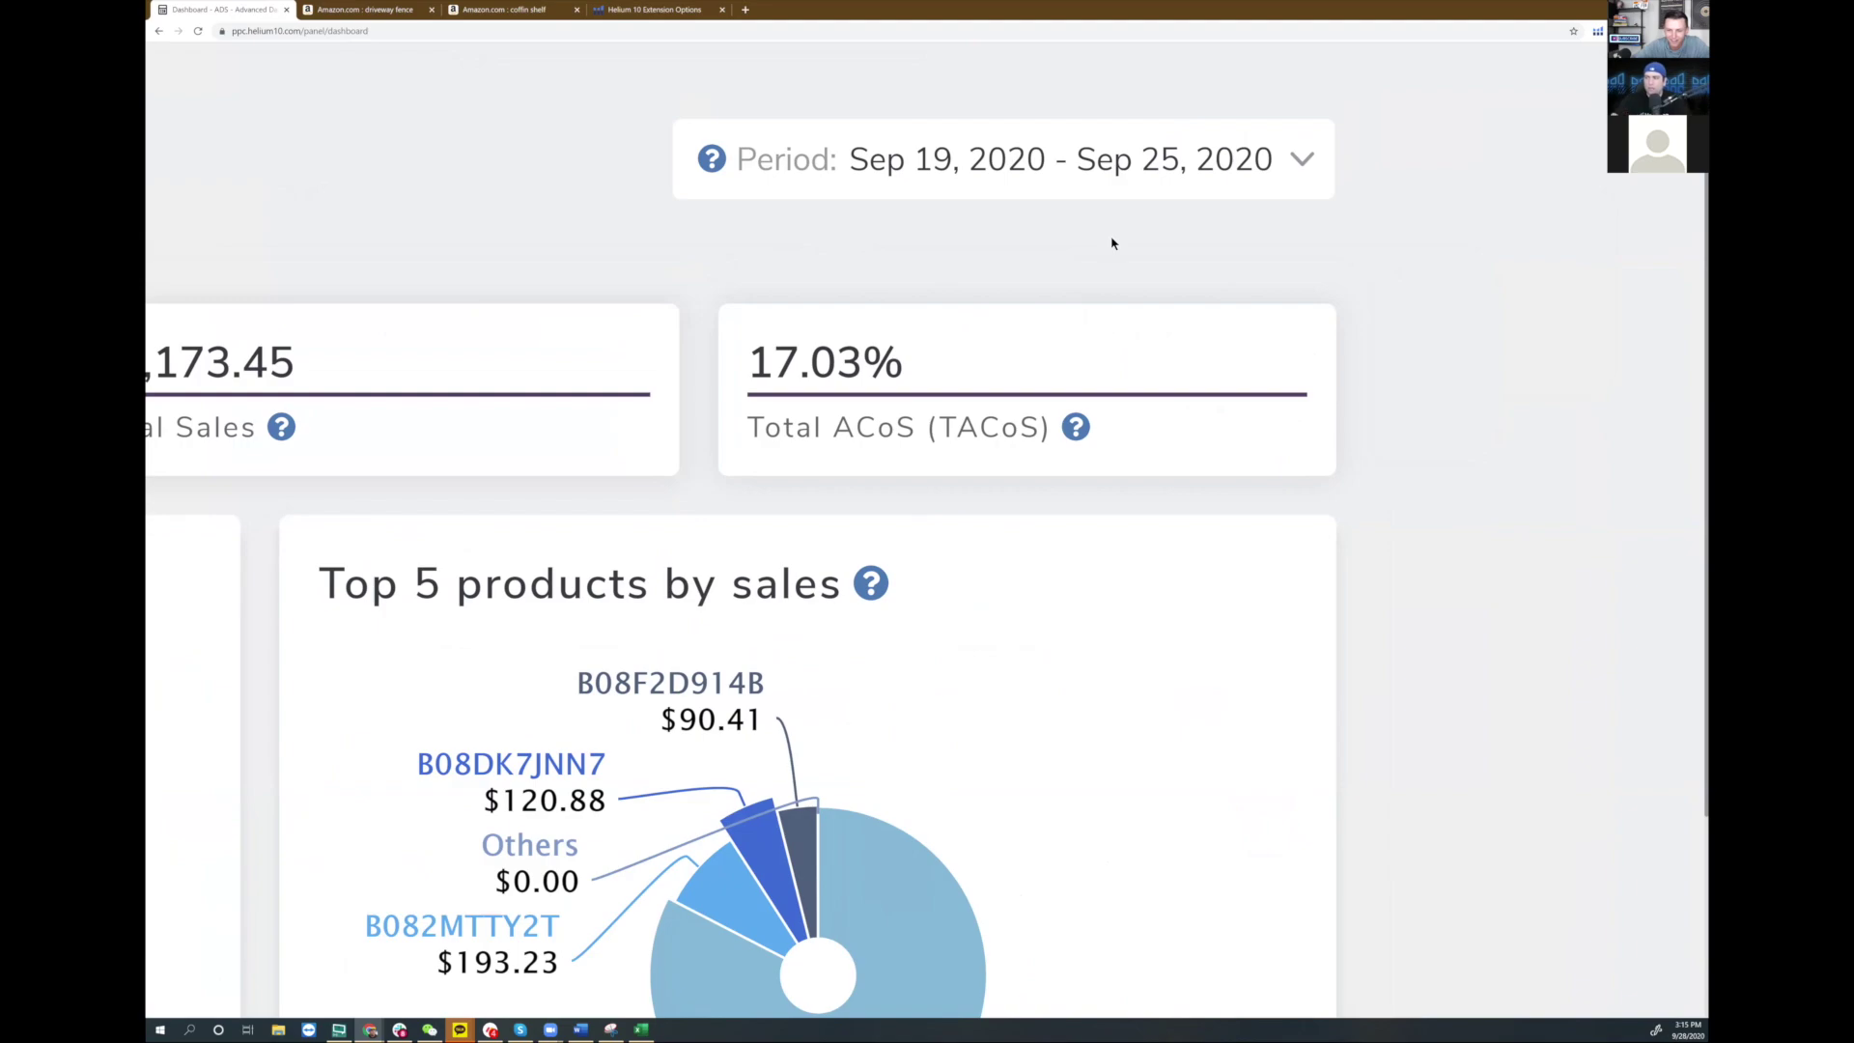
mouse_move(1078, 437)
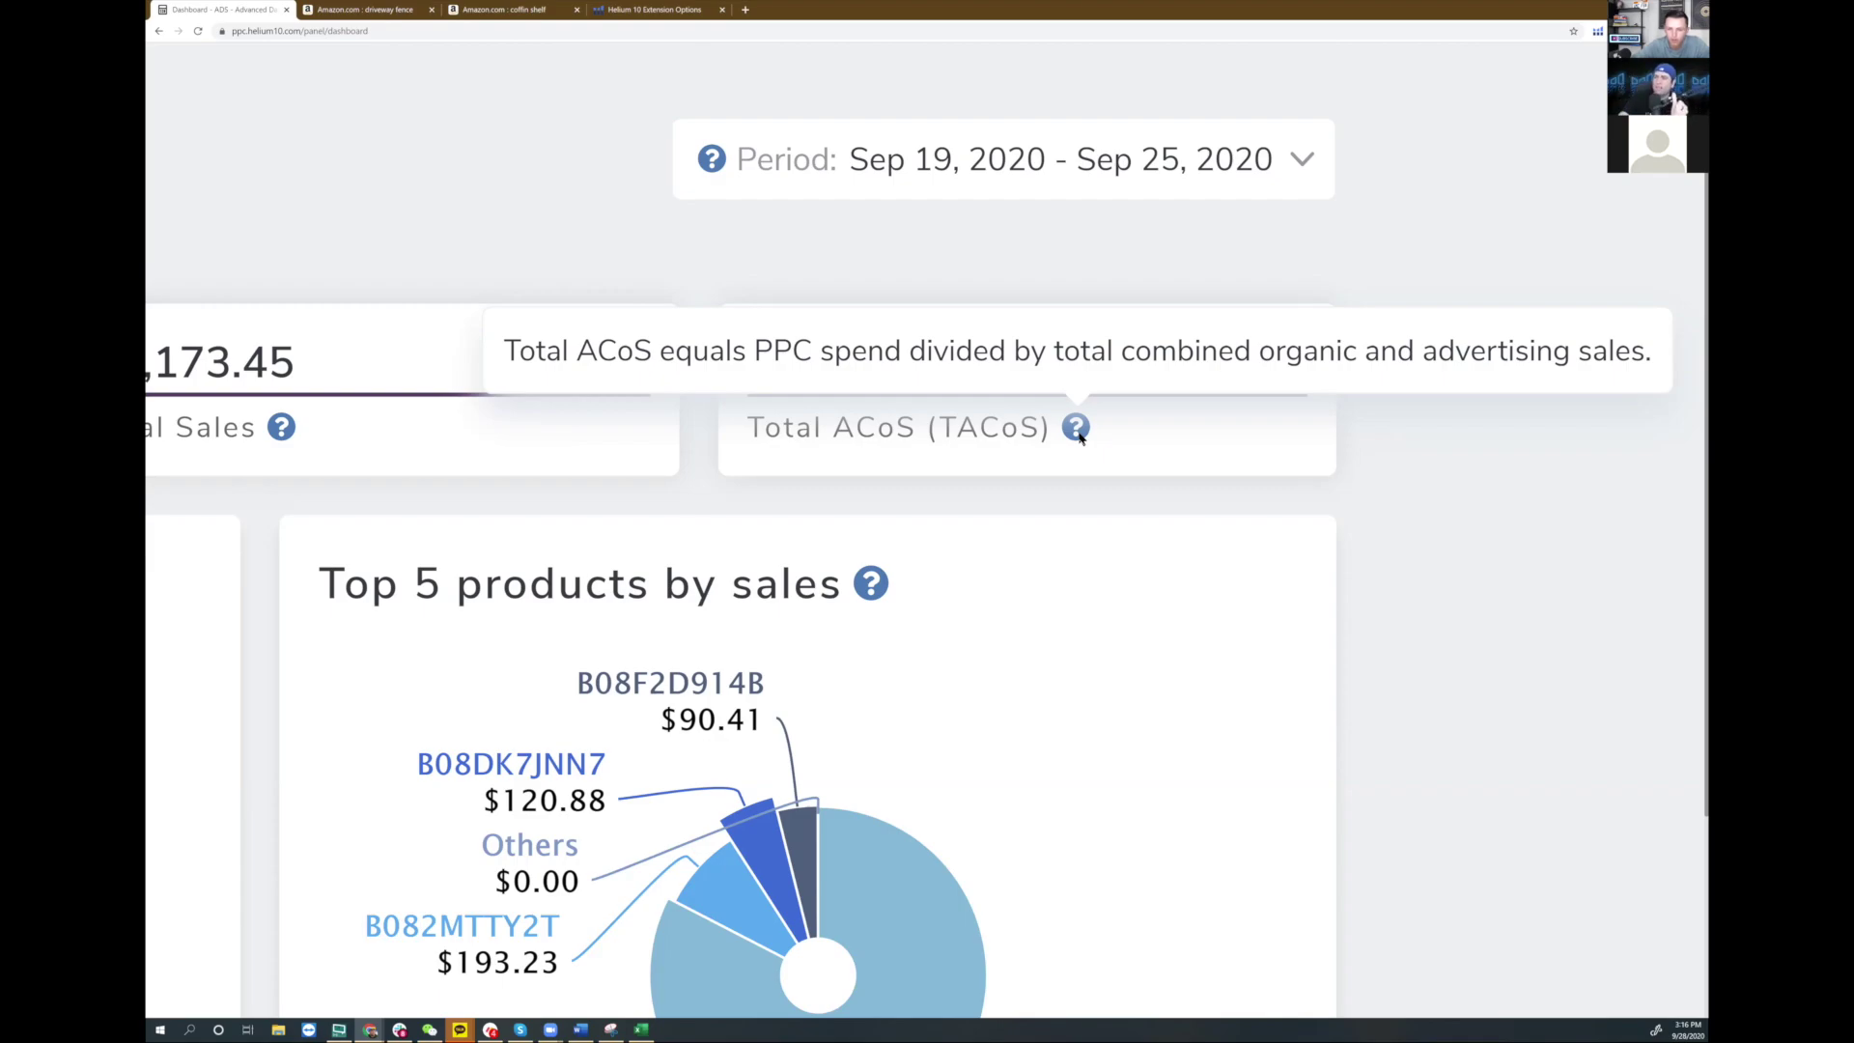
scroll(1079, 437, "left", 10)
scroll(1080, 438, "right", 1)
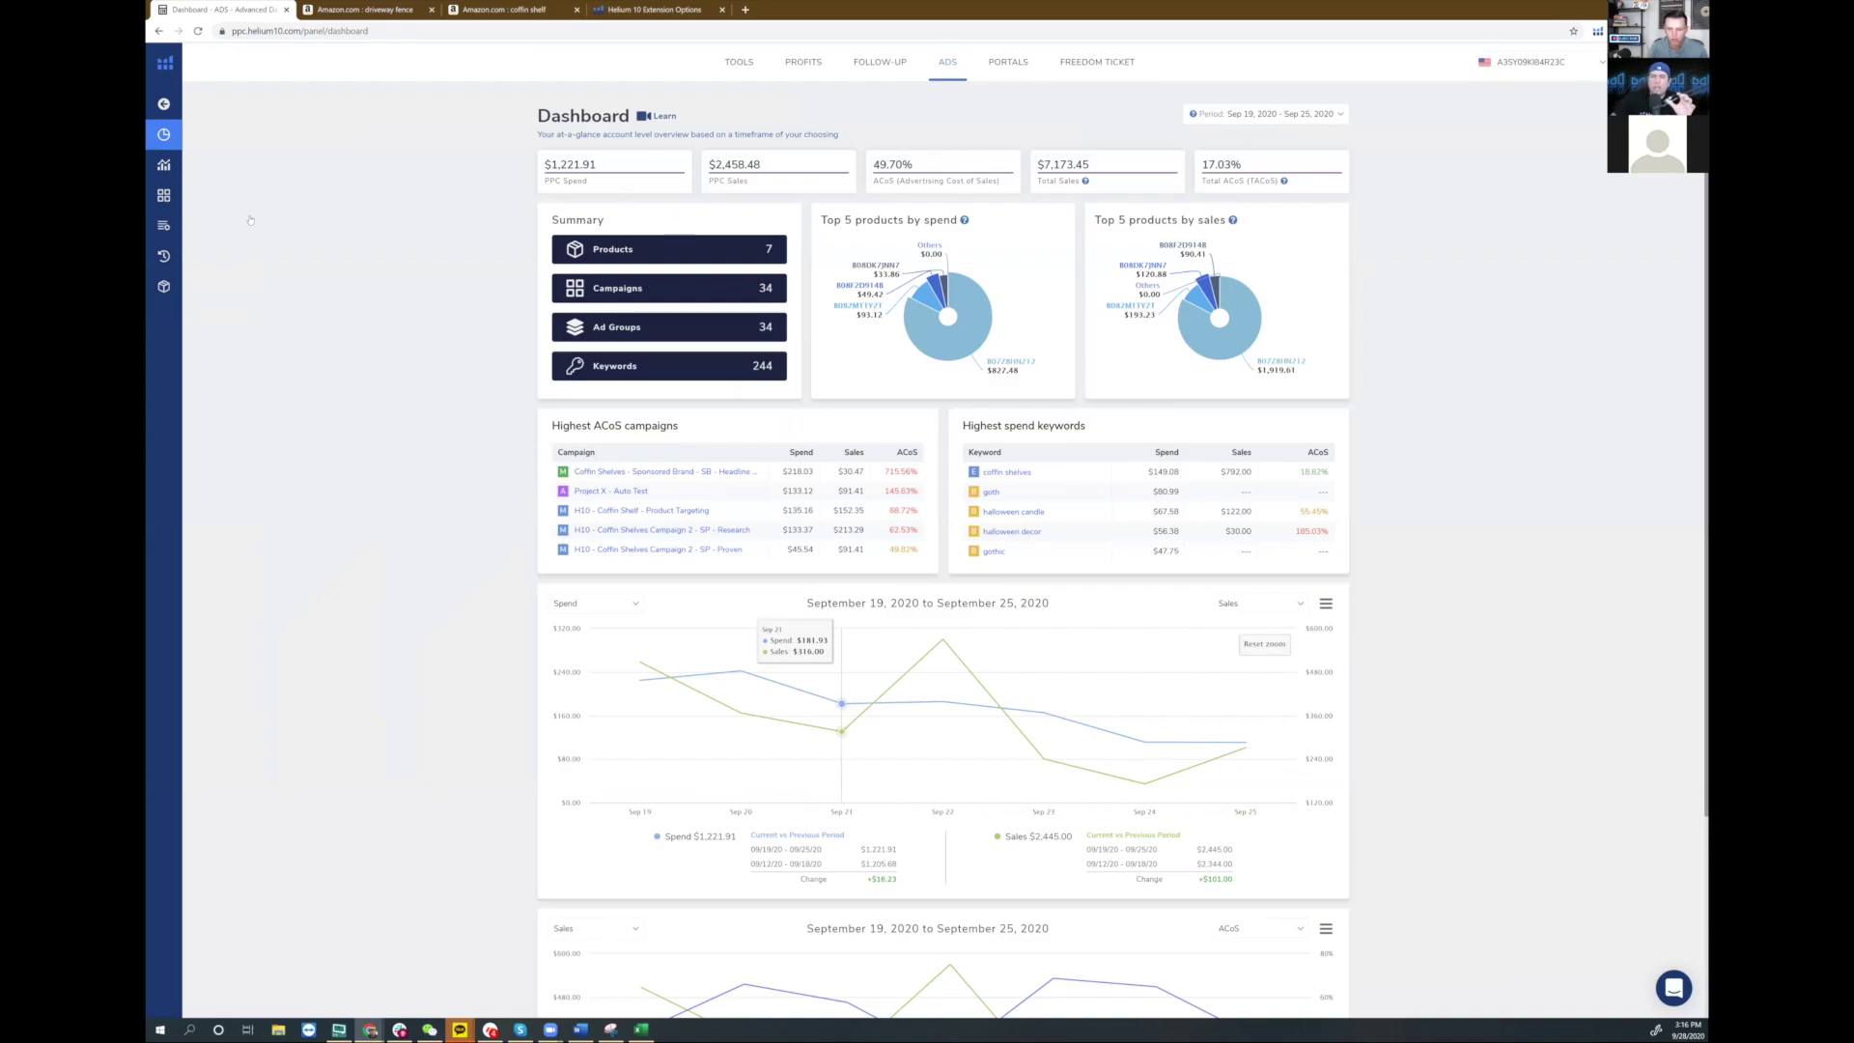
- Open the ADS Suggestions page and view its suggestion categories at a readable size
mouse_move(169, 224)
left_click(288, 231)
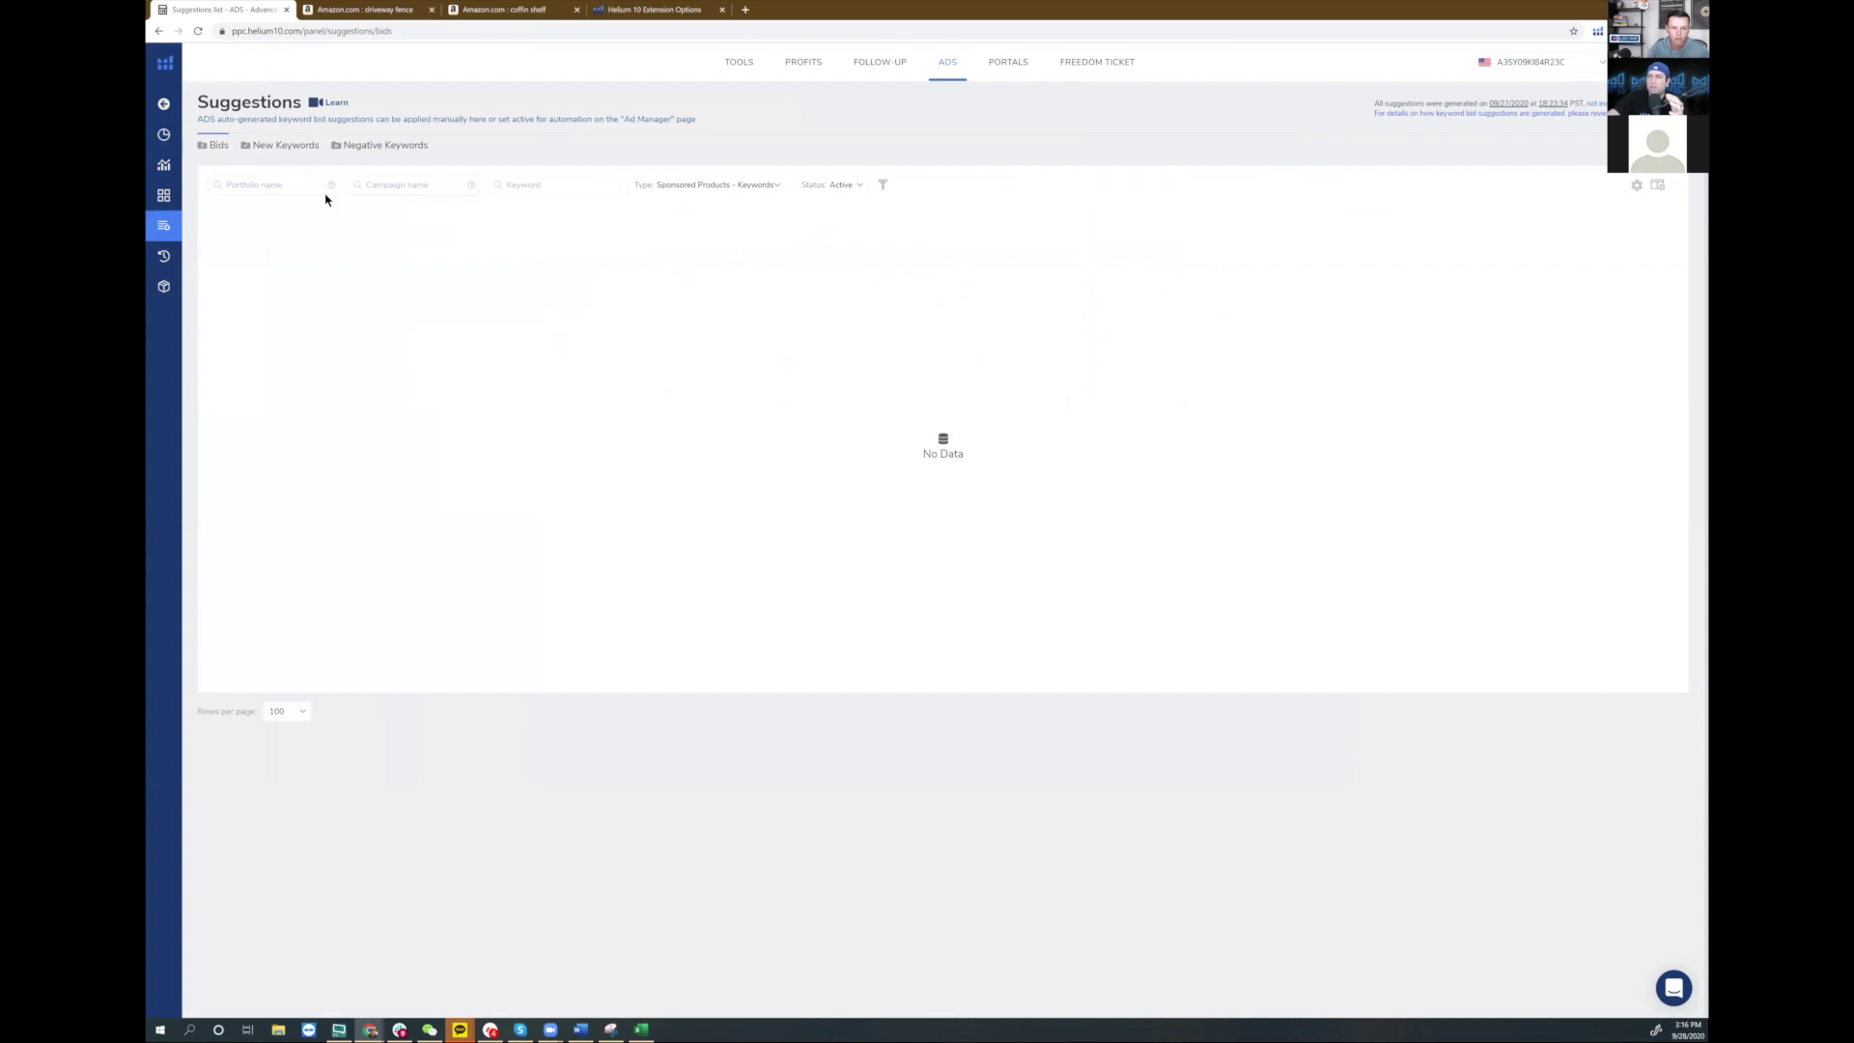
key("ctrl+plus")
key("ctrl+plus")
key("ctrl+plus")
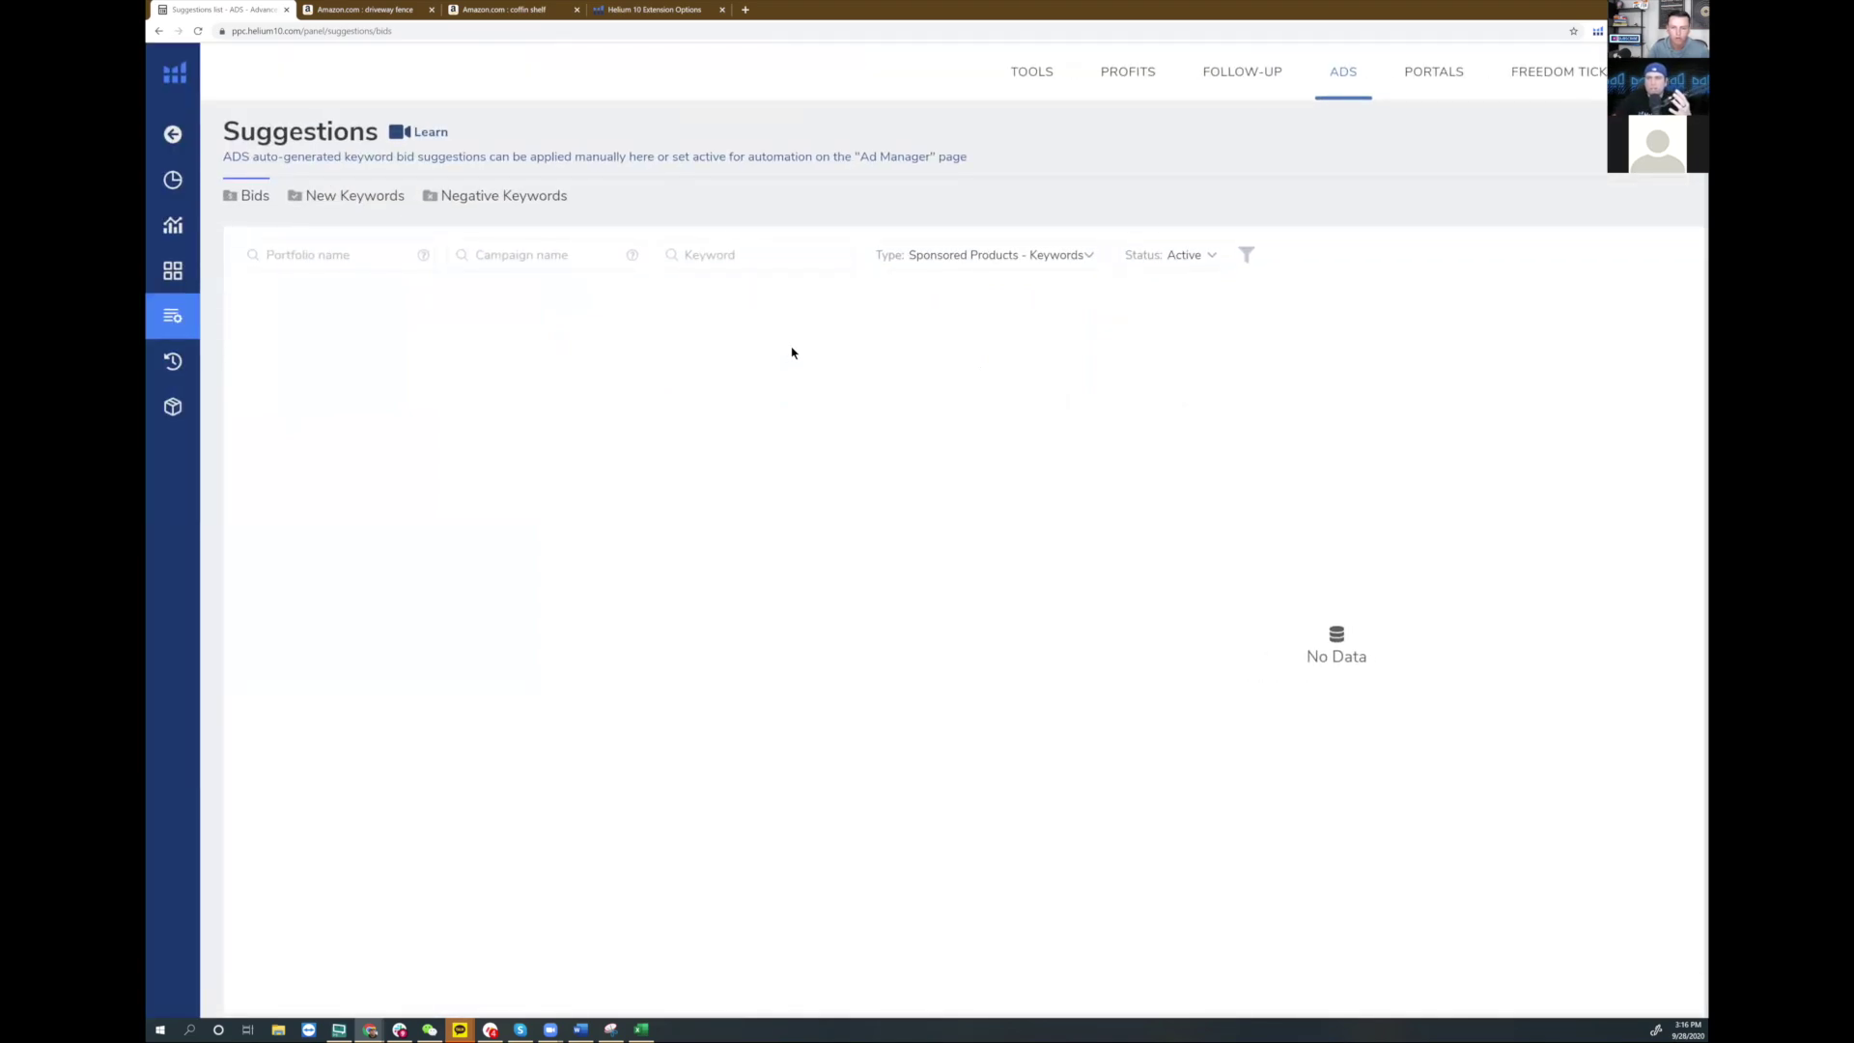
key("ctrl+plus")
key("ctrl+plus")
key("ctrl+plus")
key("ctrl+plus")
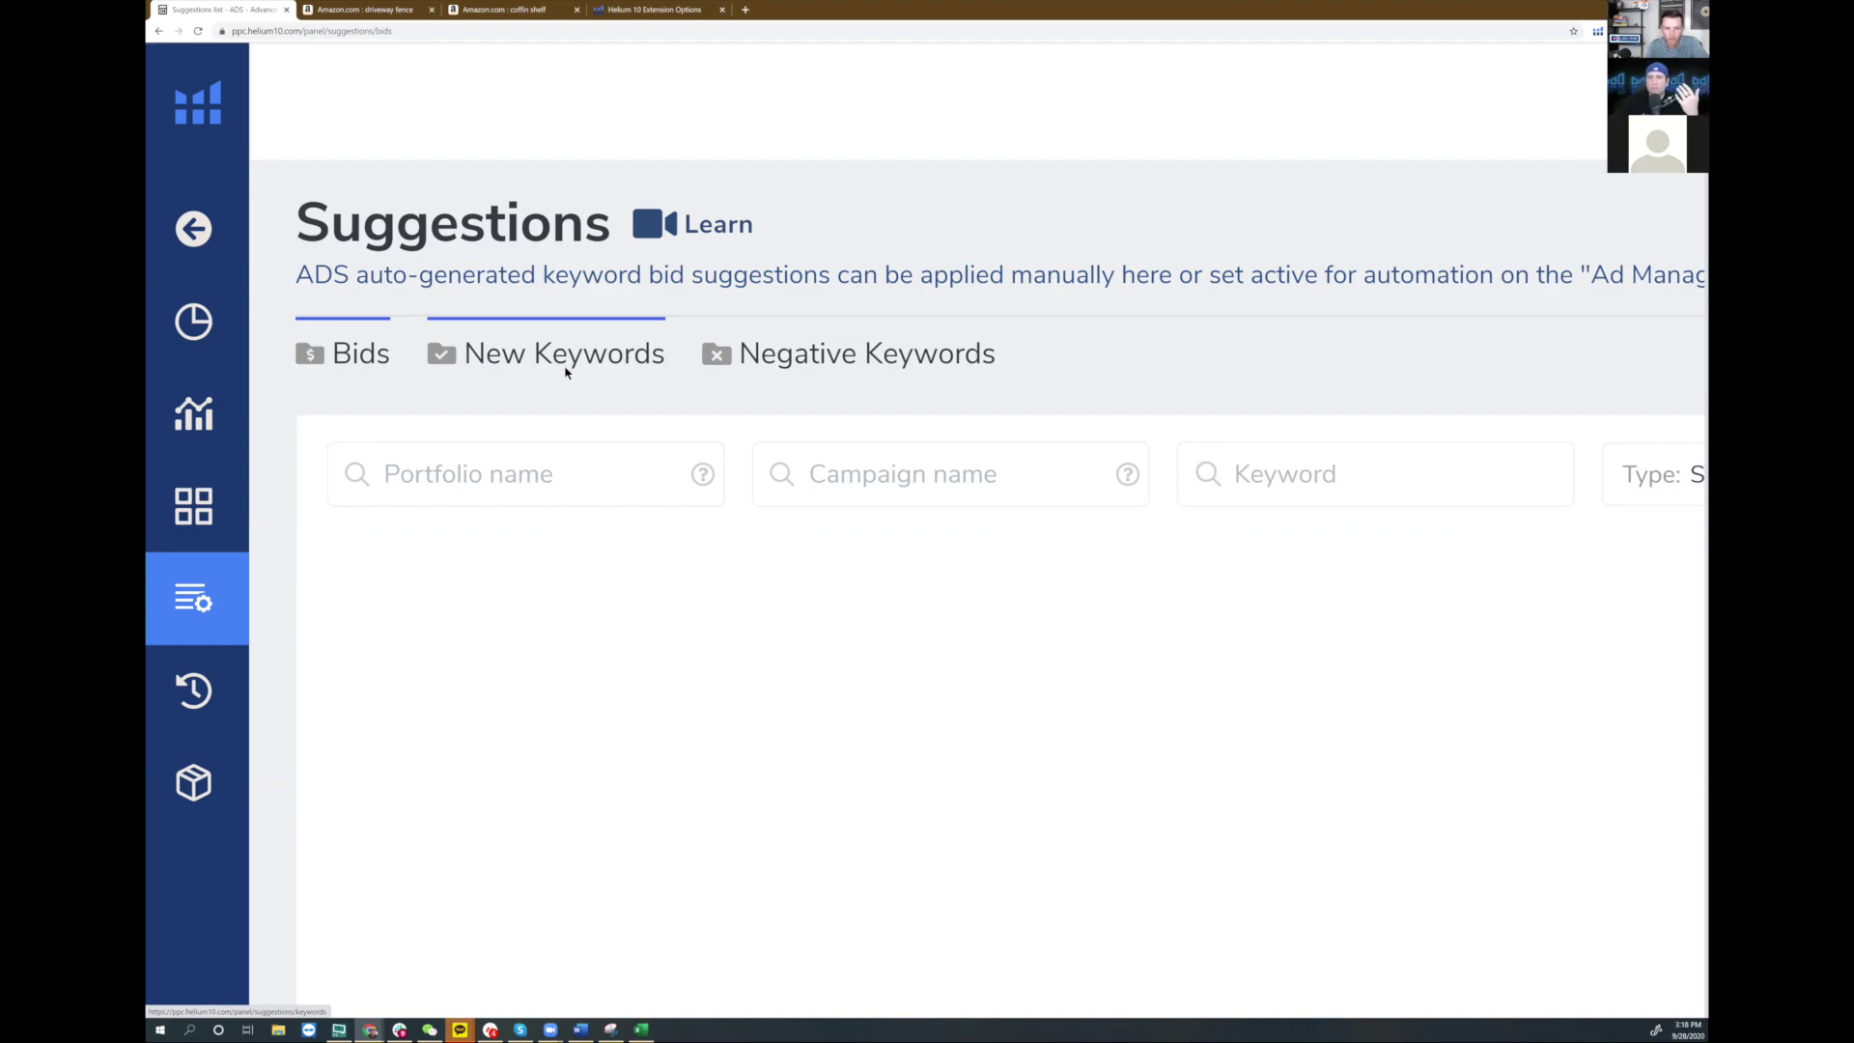
- Open the New Keywords suggestions and examine each search term's spend, sales, ACoS and source campaign
left_click(566, 370)
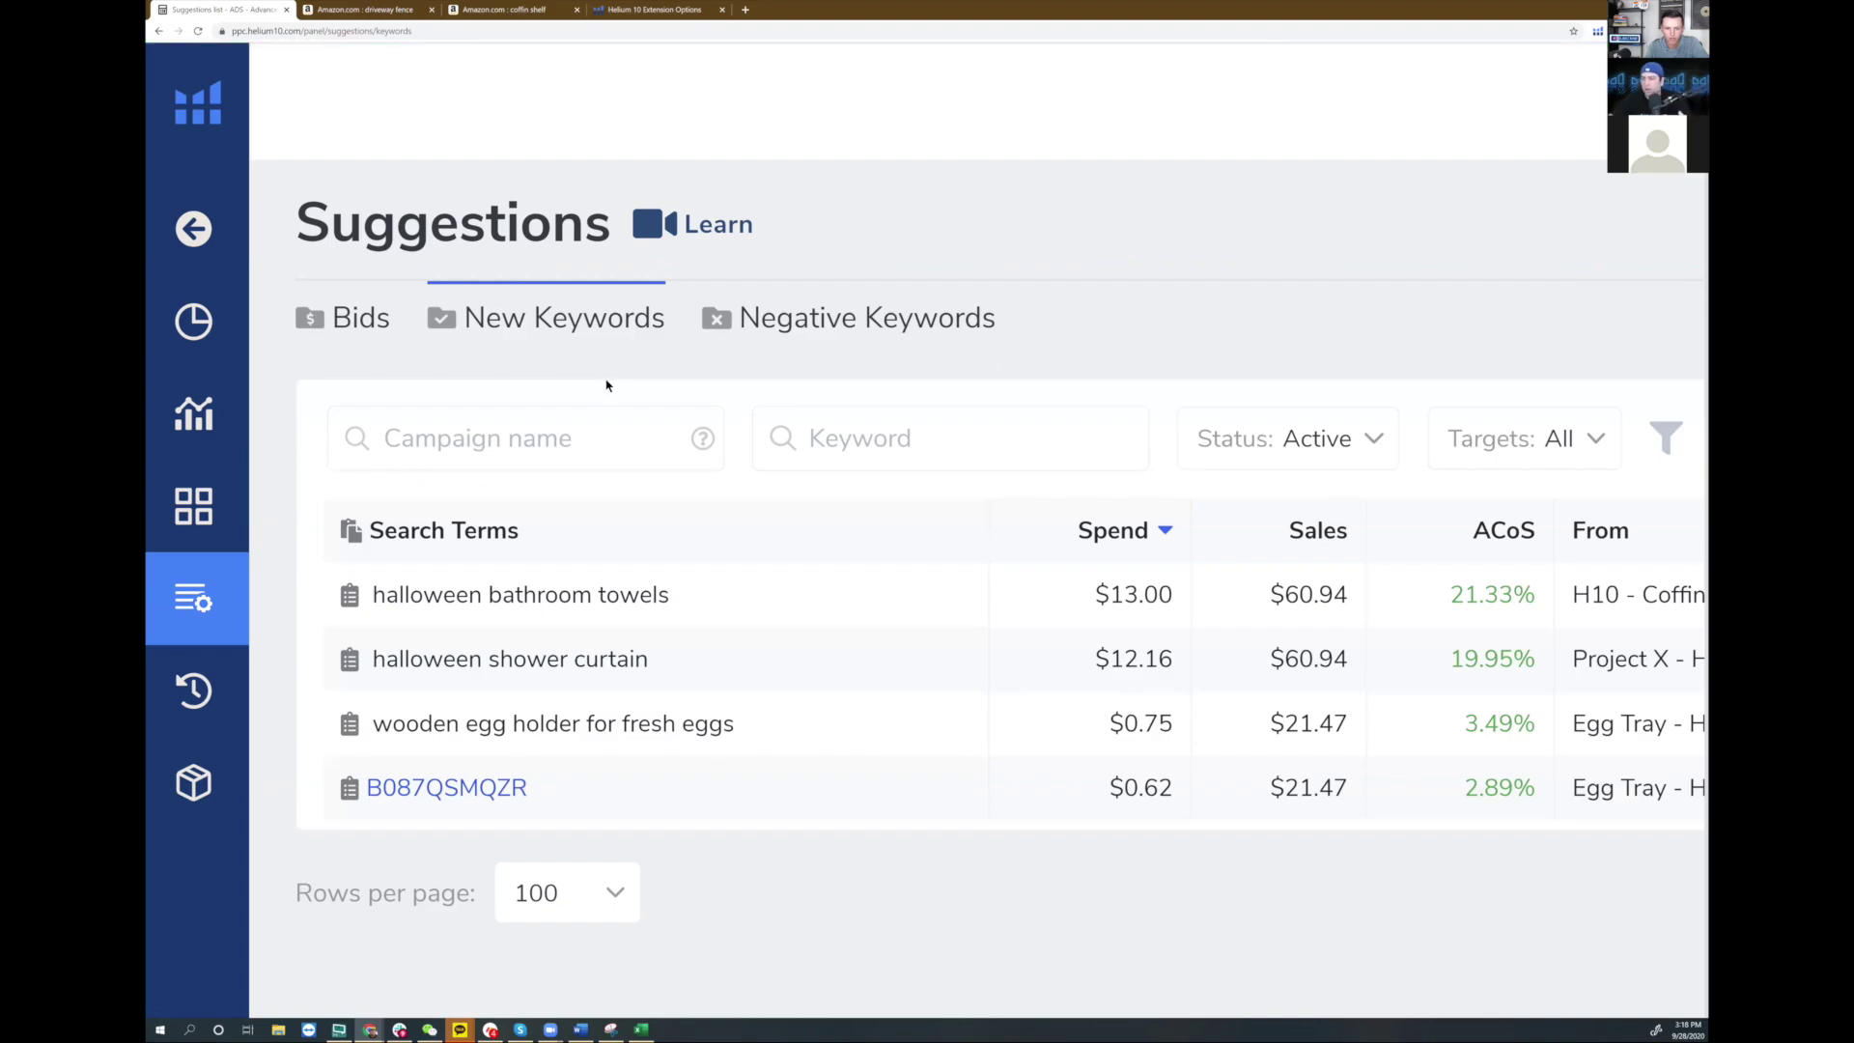
key("ctrl+0")
key("ctrl+plus")
key("ctrl+plus")
key("ctrl+minus")
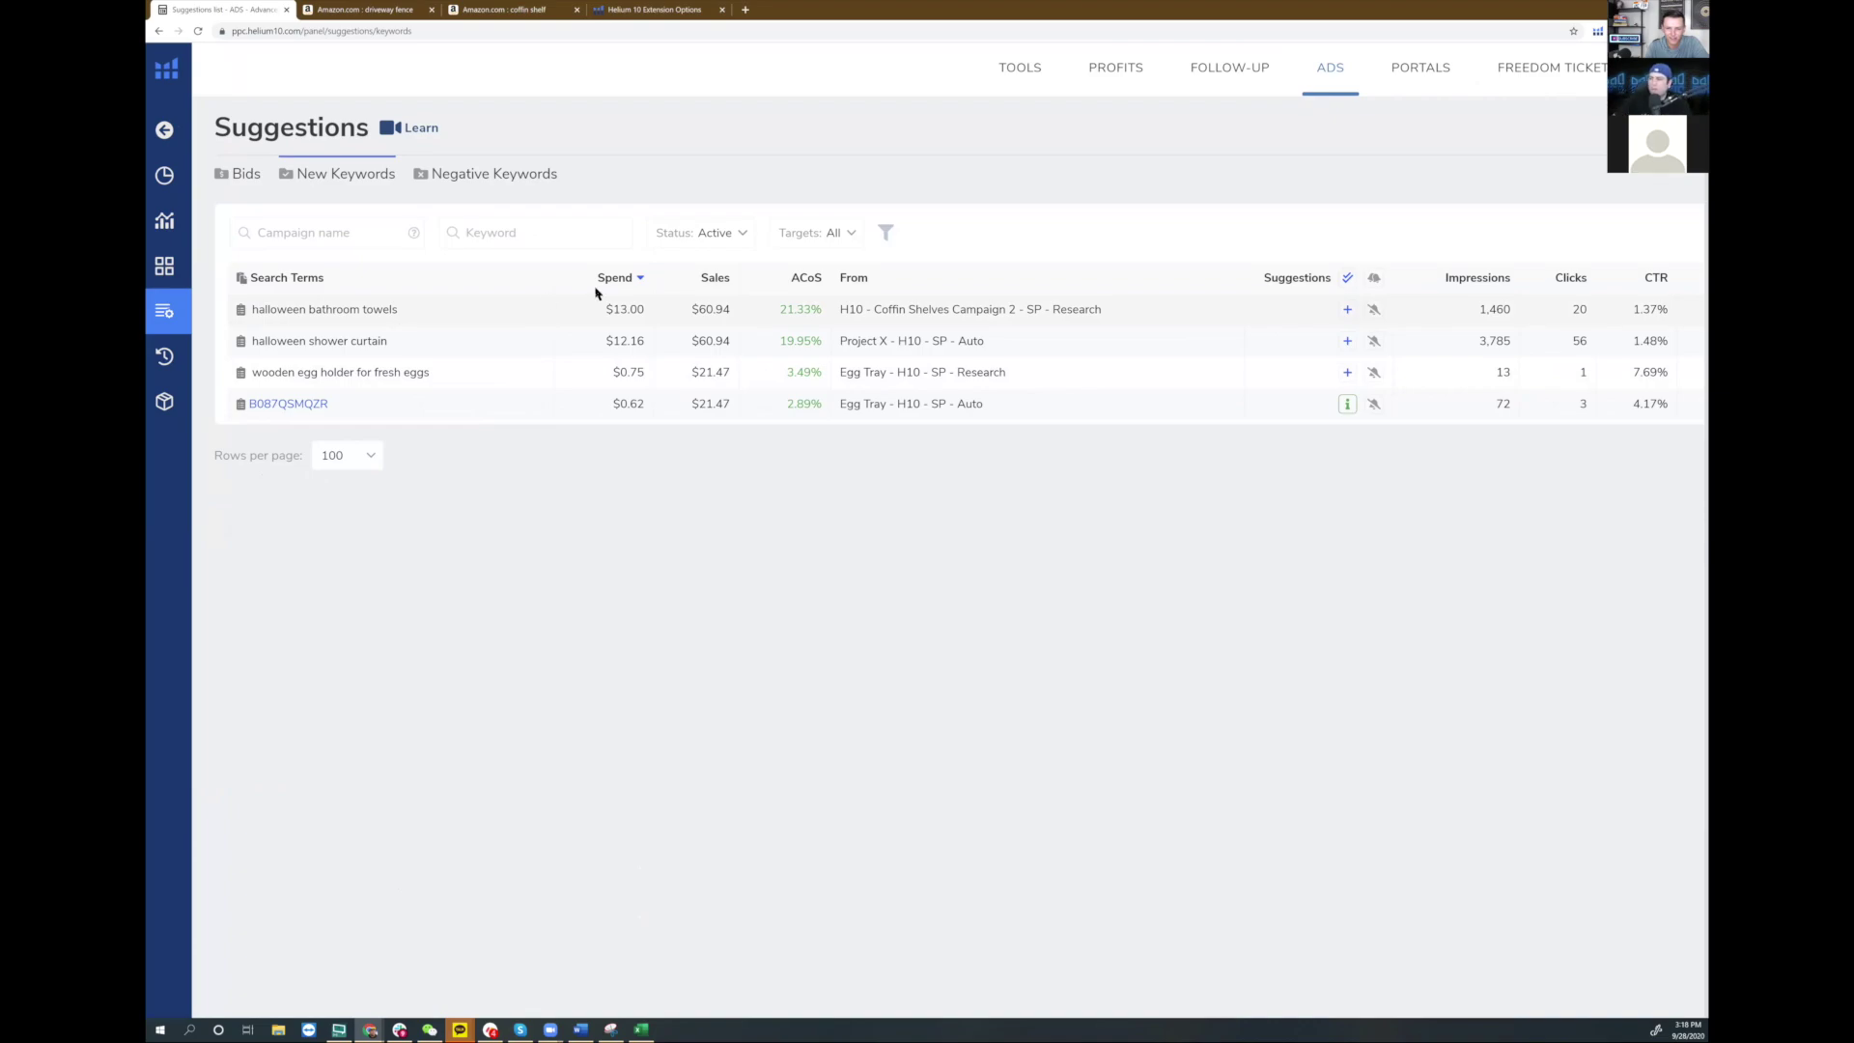
scroll(792, 307, "up", 5)
scroll(1204, 360, "up", 3)
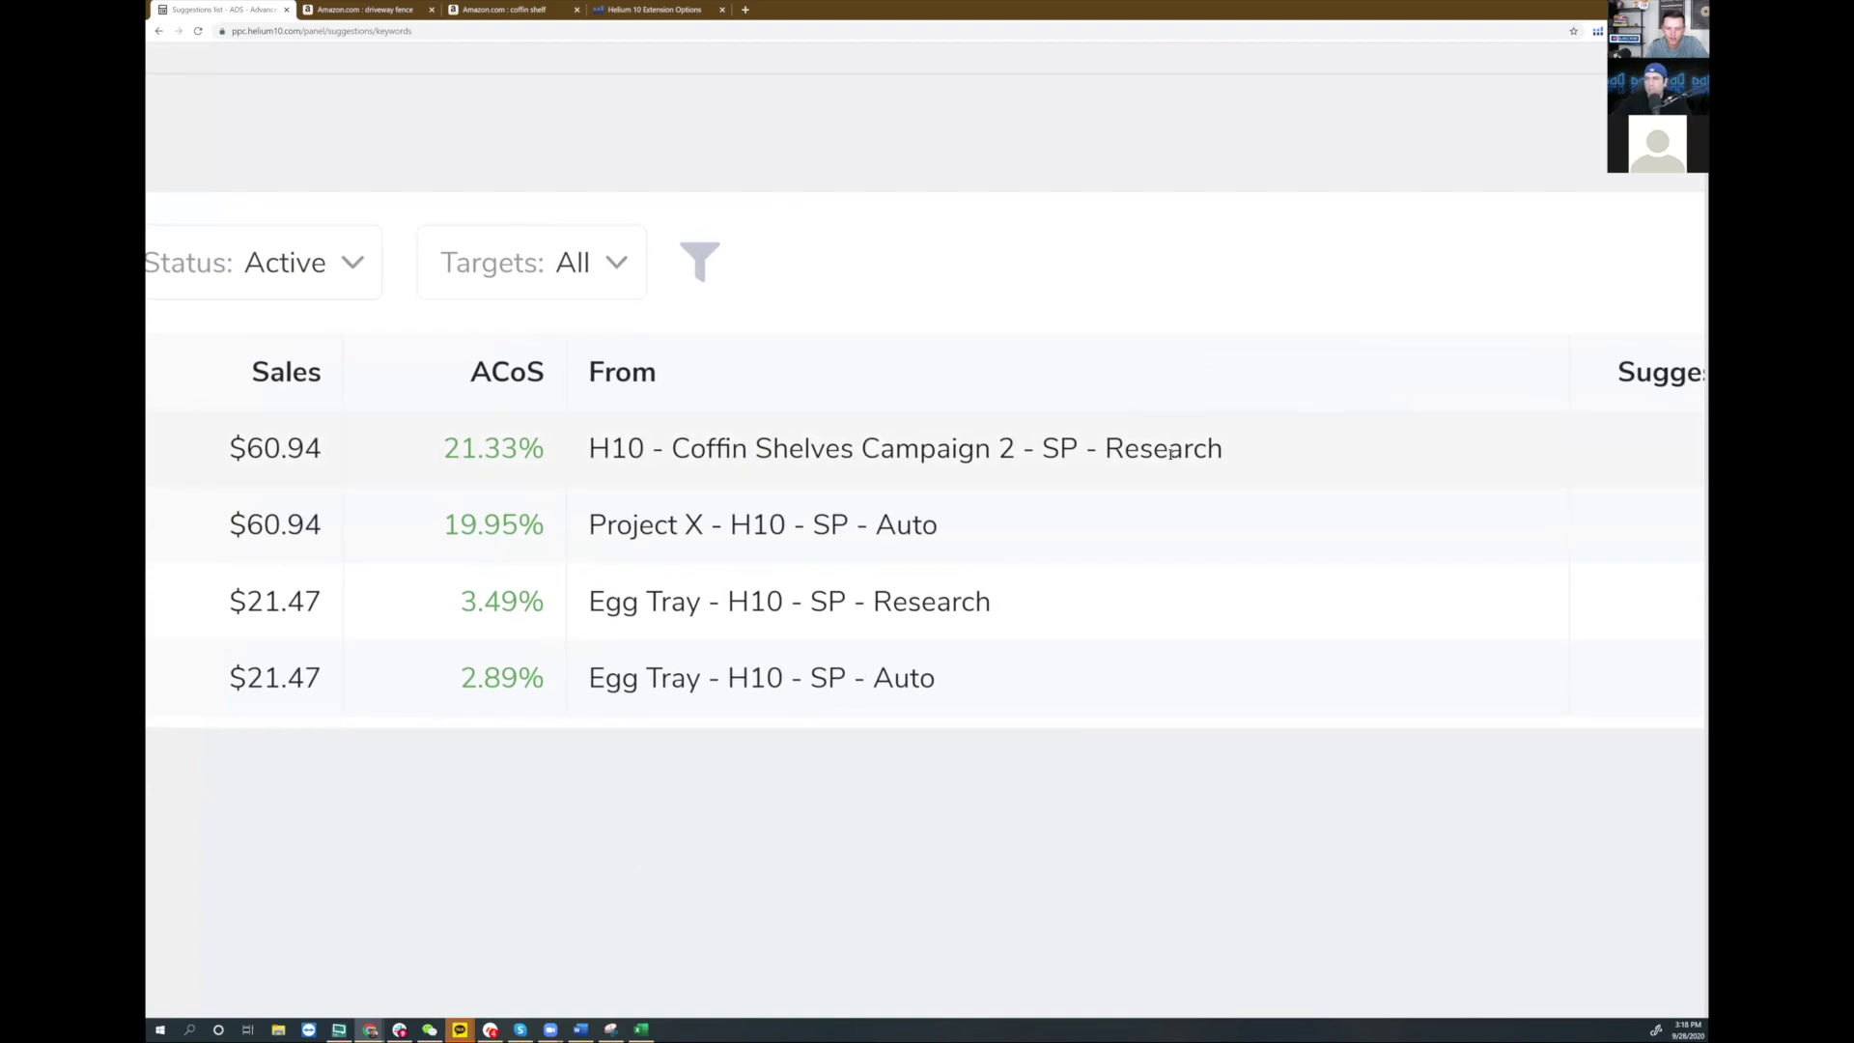
scroll(1170, 453, "down", 5)
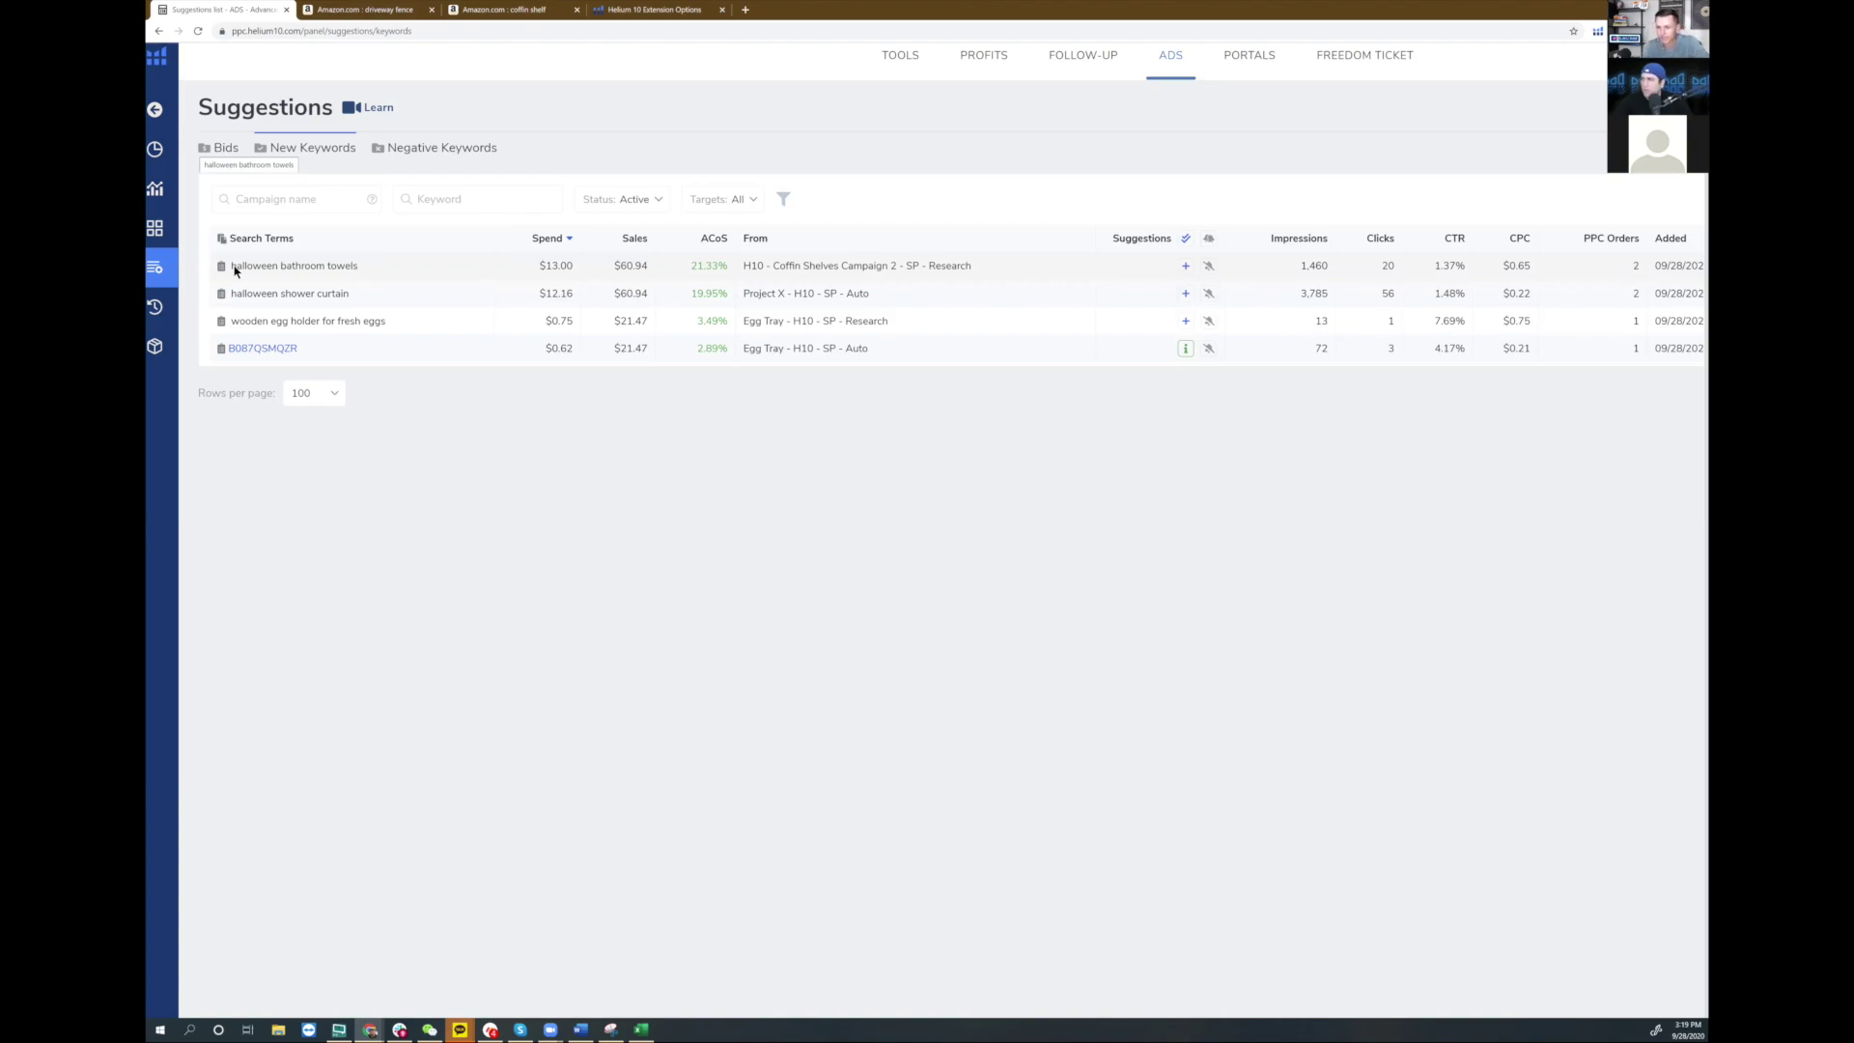
- Check the suggested terms' click and order figures and apply the new keyword suggestion "halloween bathroom towels"
scroll(235, 270, "up", 5)
scroll(235, 271, "up", 5)
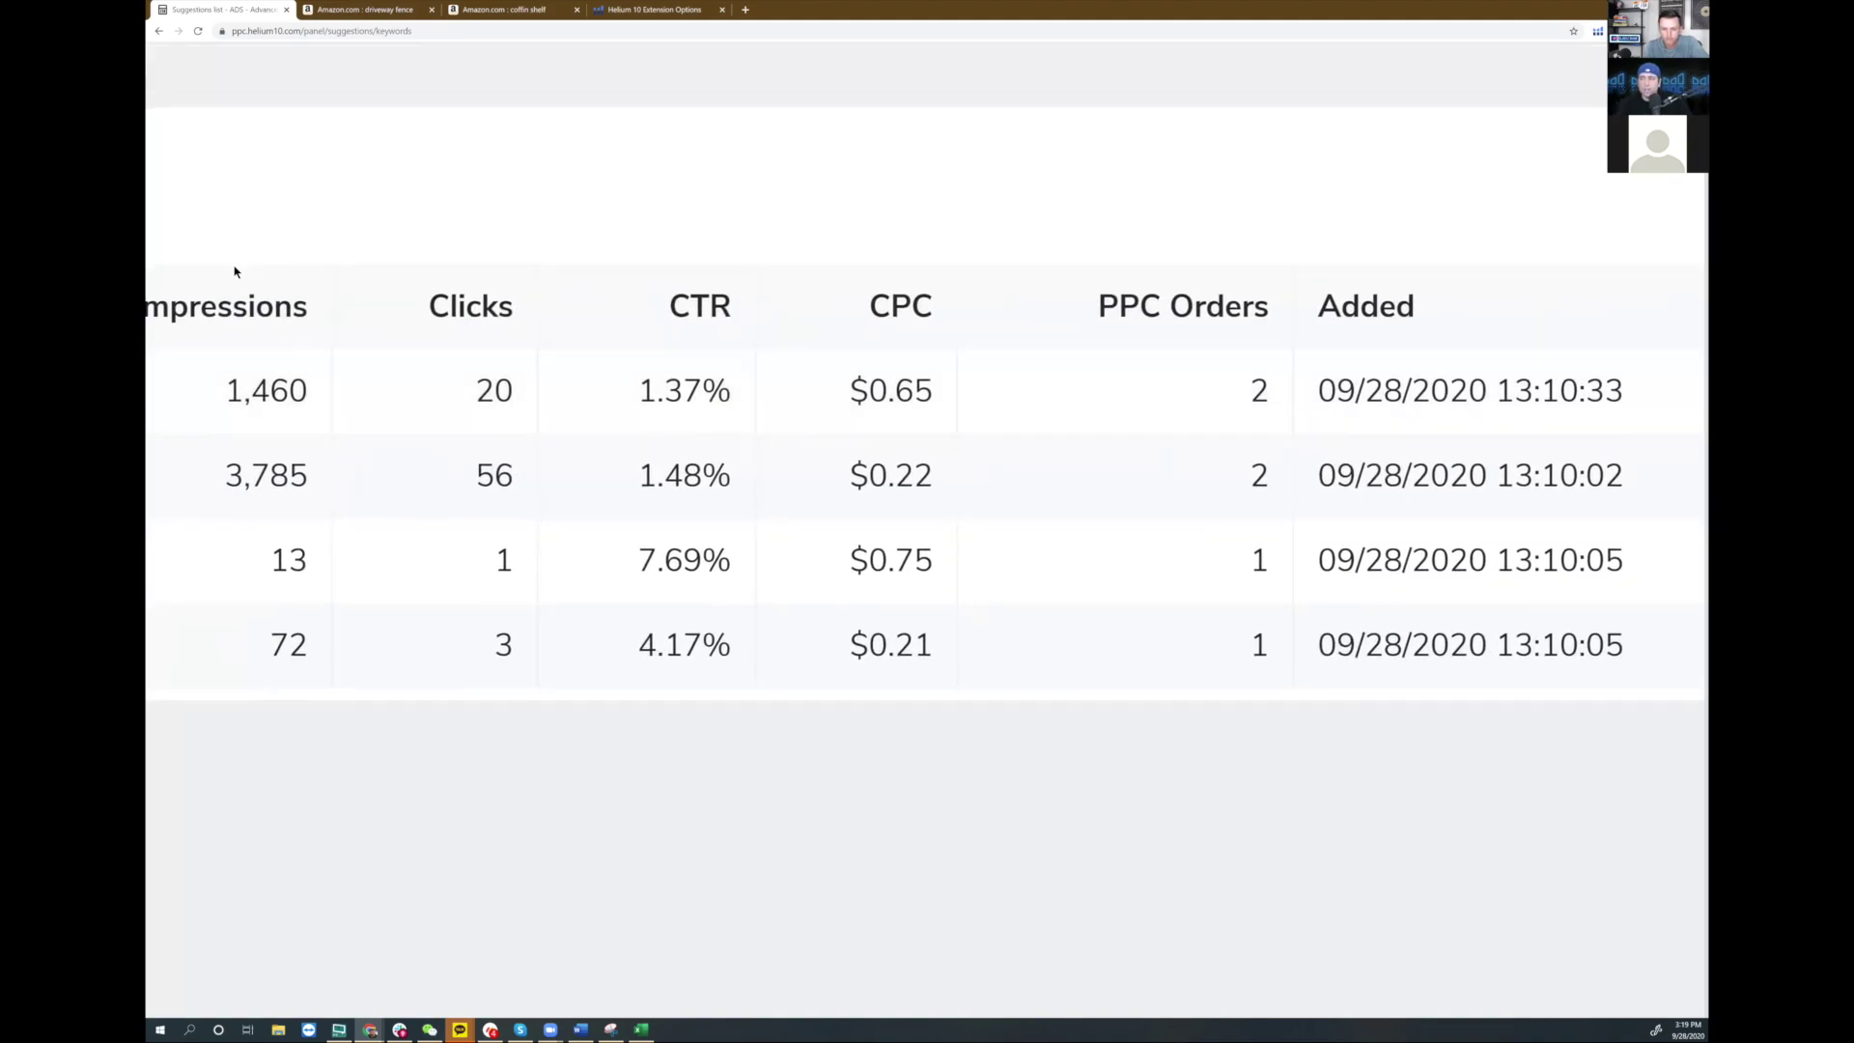
scroll(234, 270, "down", 5)
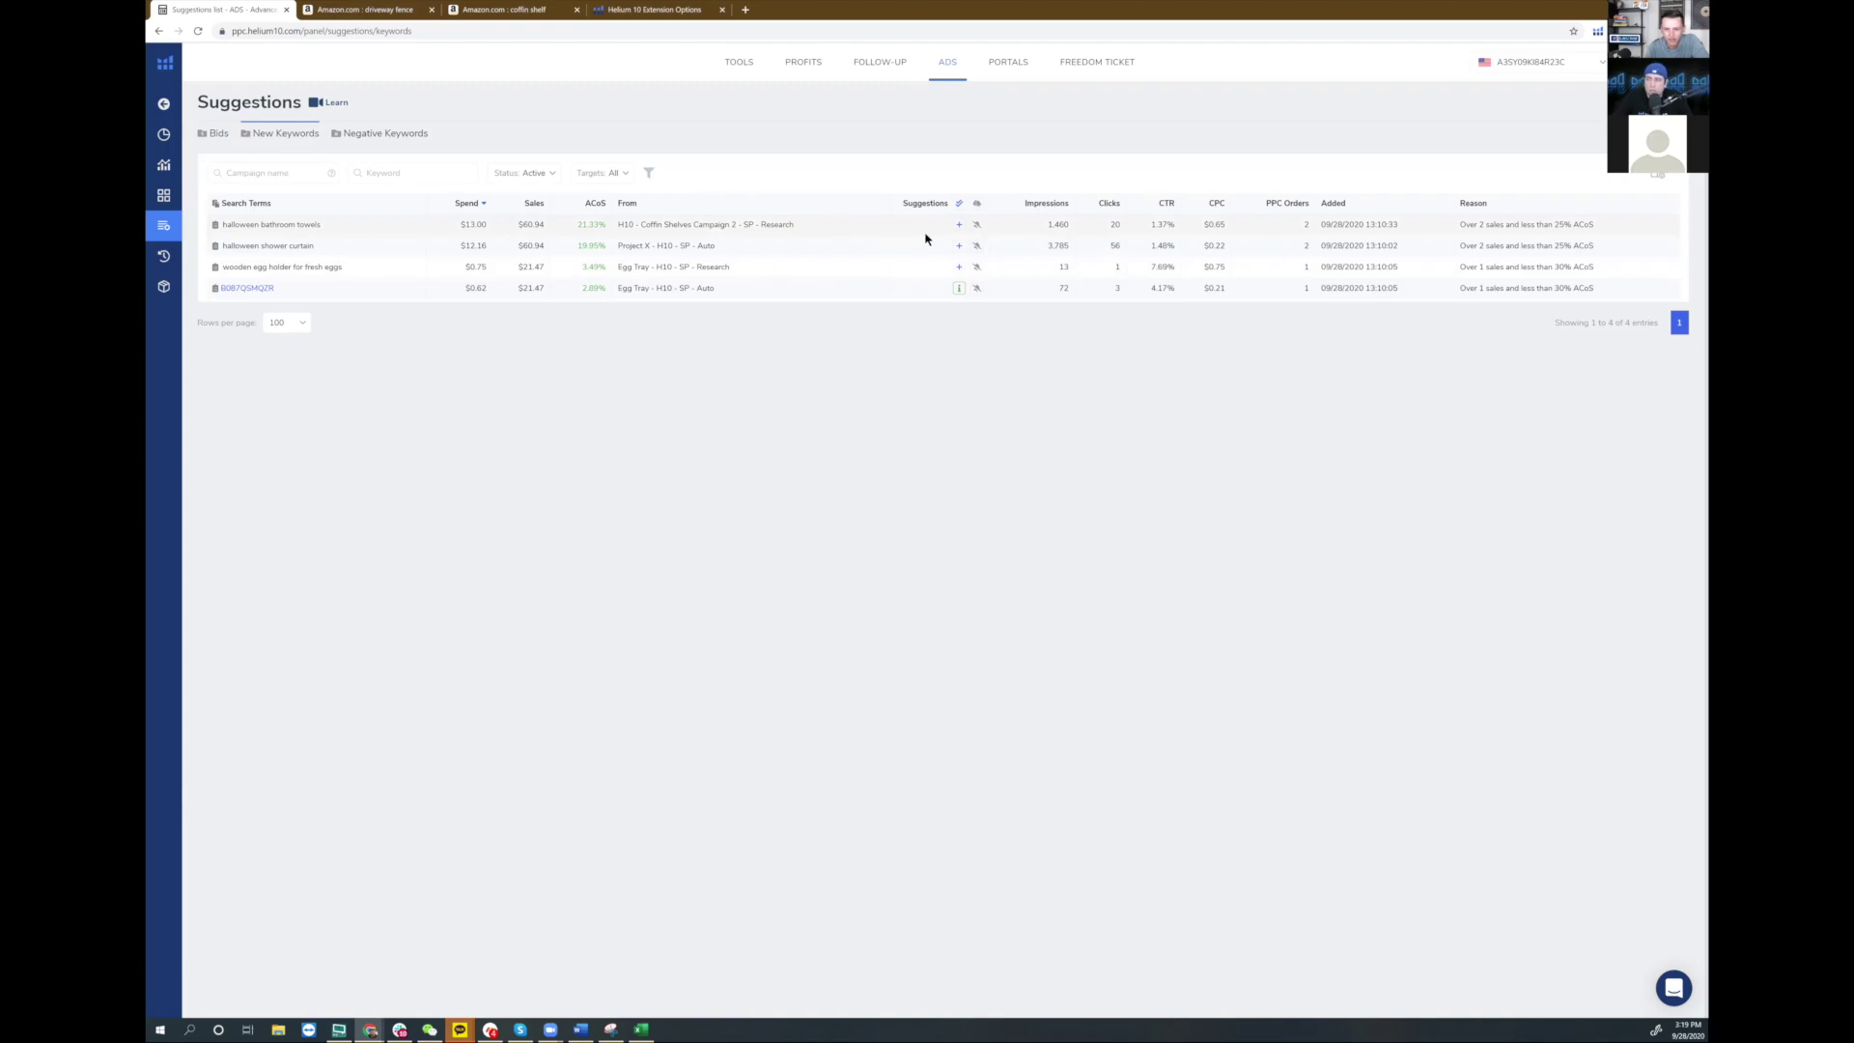
left_click(959, 225)
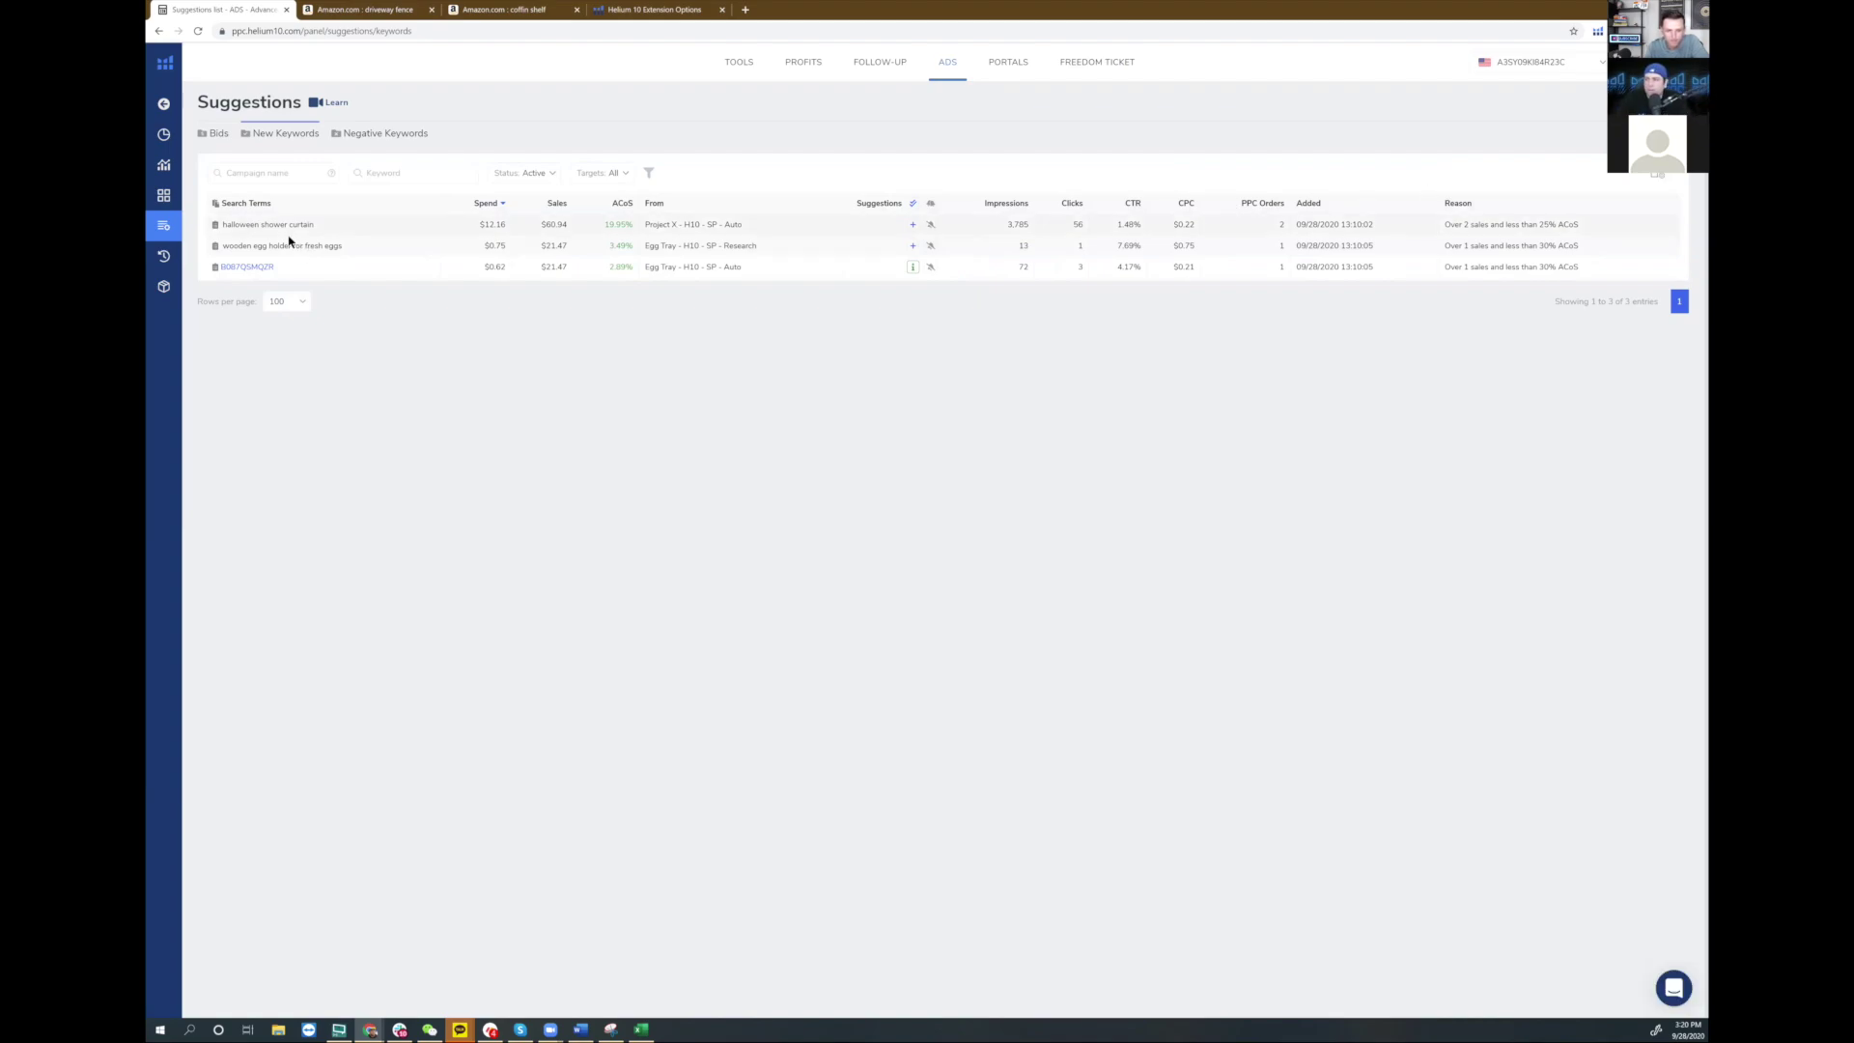
- Open the Negative Keywords suggestions and look through the suggested search terms
left_click(365, 136)
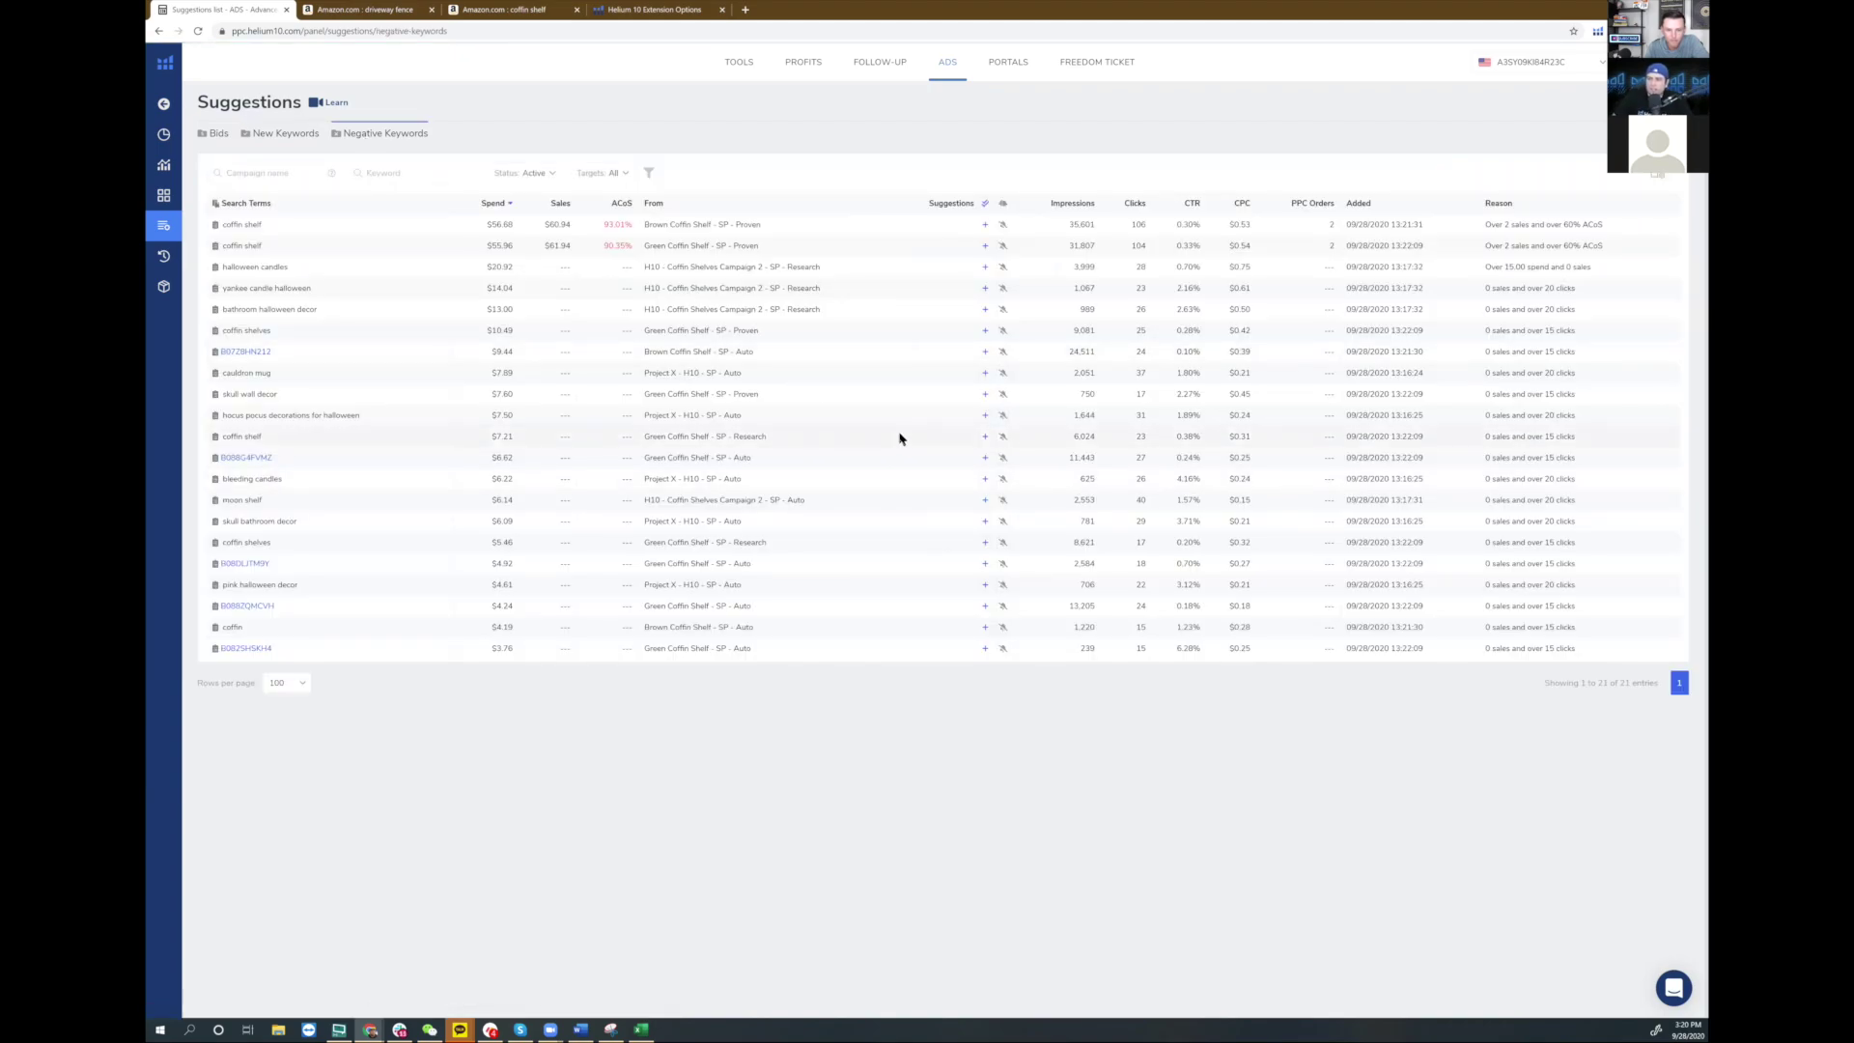
key("ctrl+plus")
key("ctrl+plus")
key("ctrl+plus")
key("ctrl+plus")
key("ctrl+plus")
key("ctrl+plus")
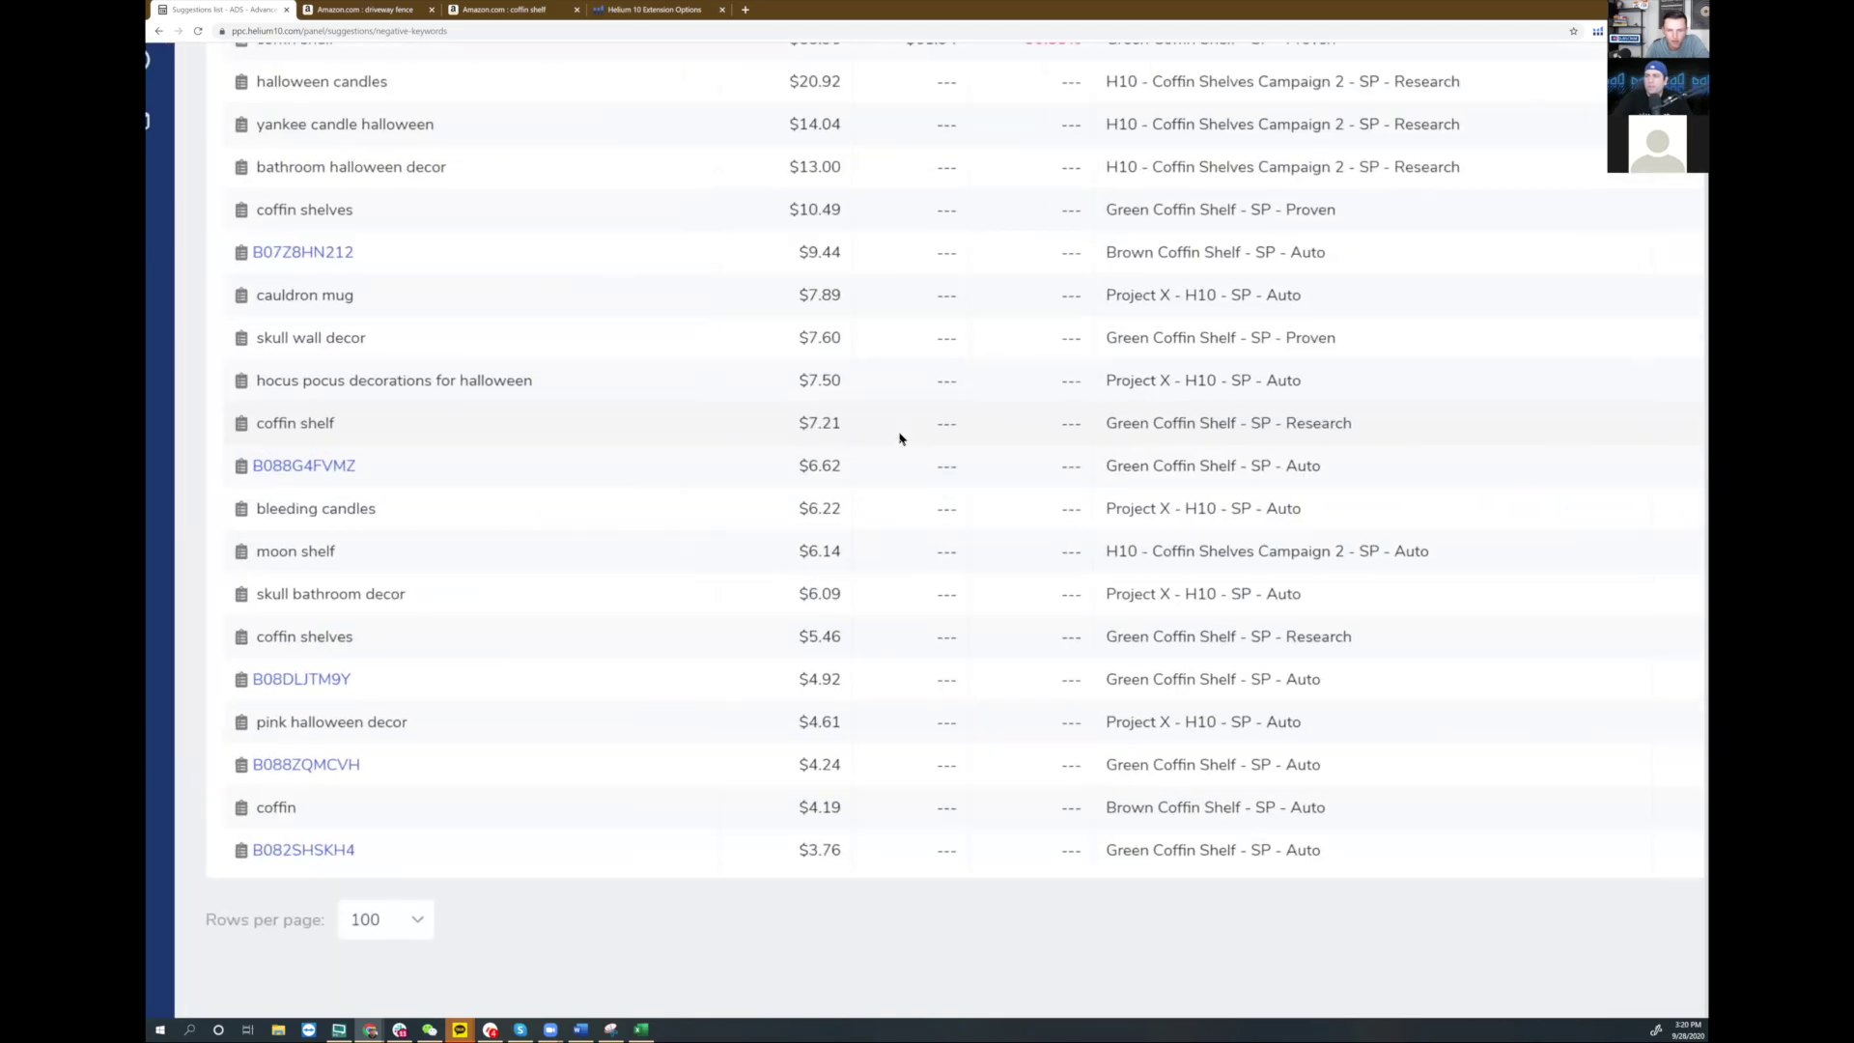
key("ctrl+plus")
key("ctrl+plus")
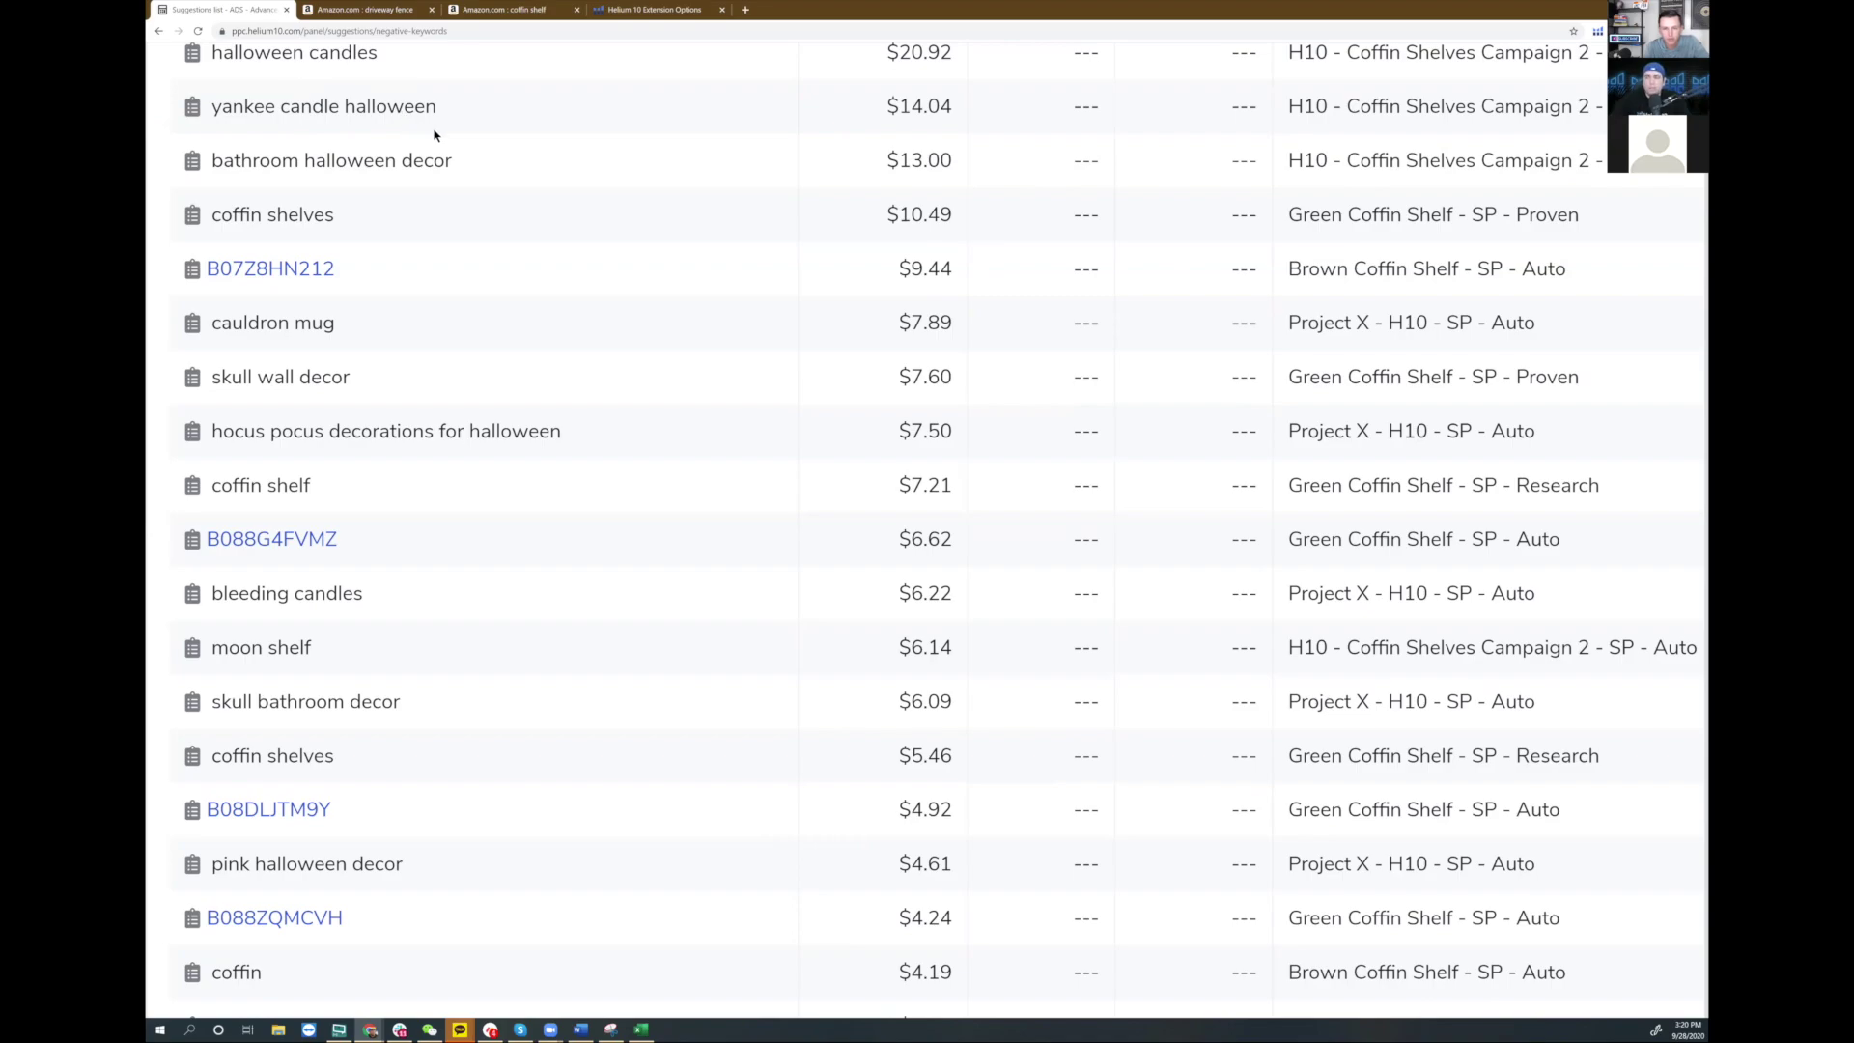
- Examine the spend, sales, ACoS and source campaigns of the suggested negative keywords
key("ctrl+minus")
key("ctrl+minus")
key("ctrl+minus")
key("ctrl+minus")
key("ctrl+minus")
key("ctrl+minus")
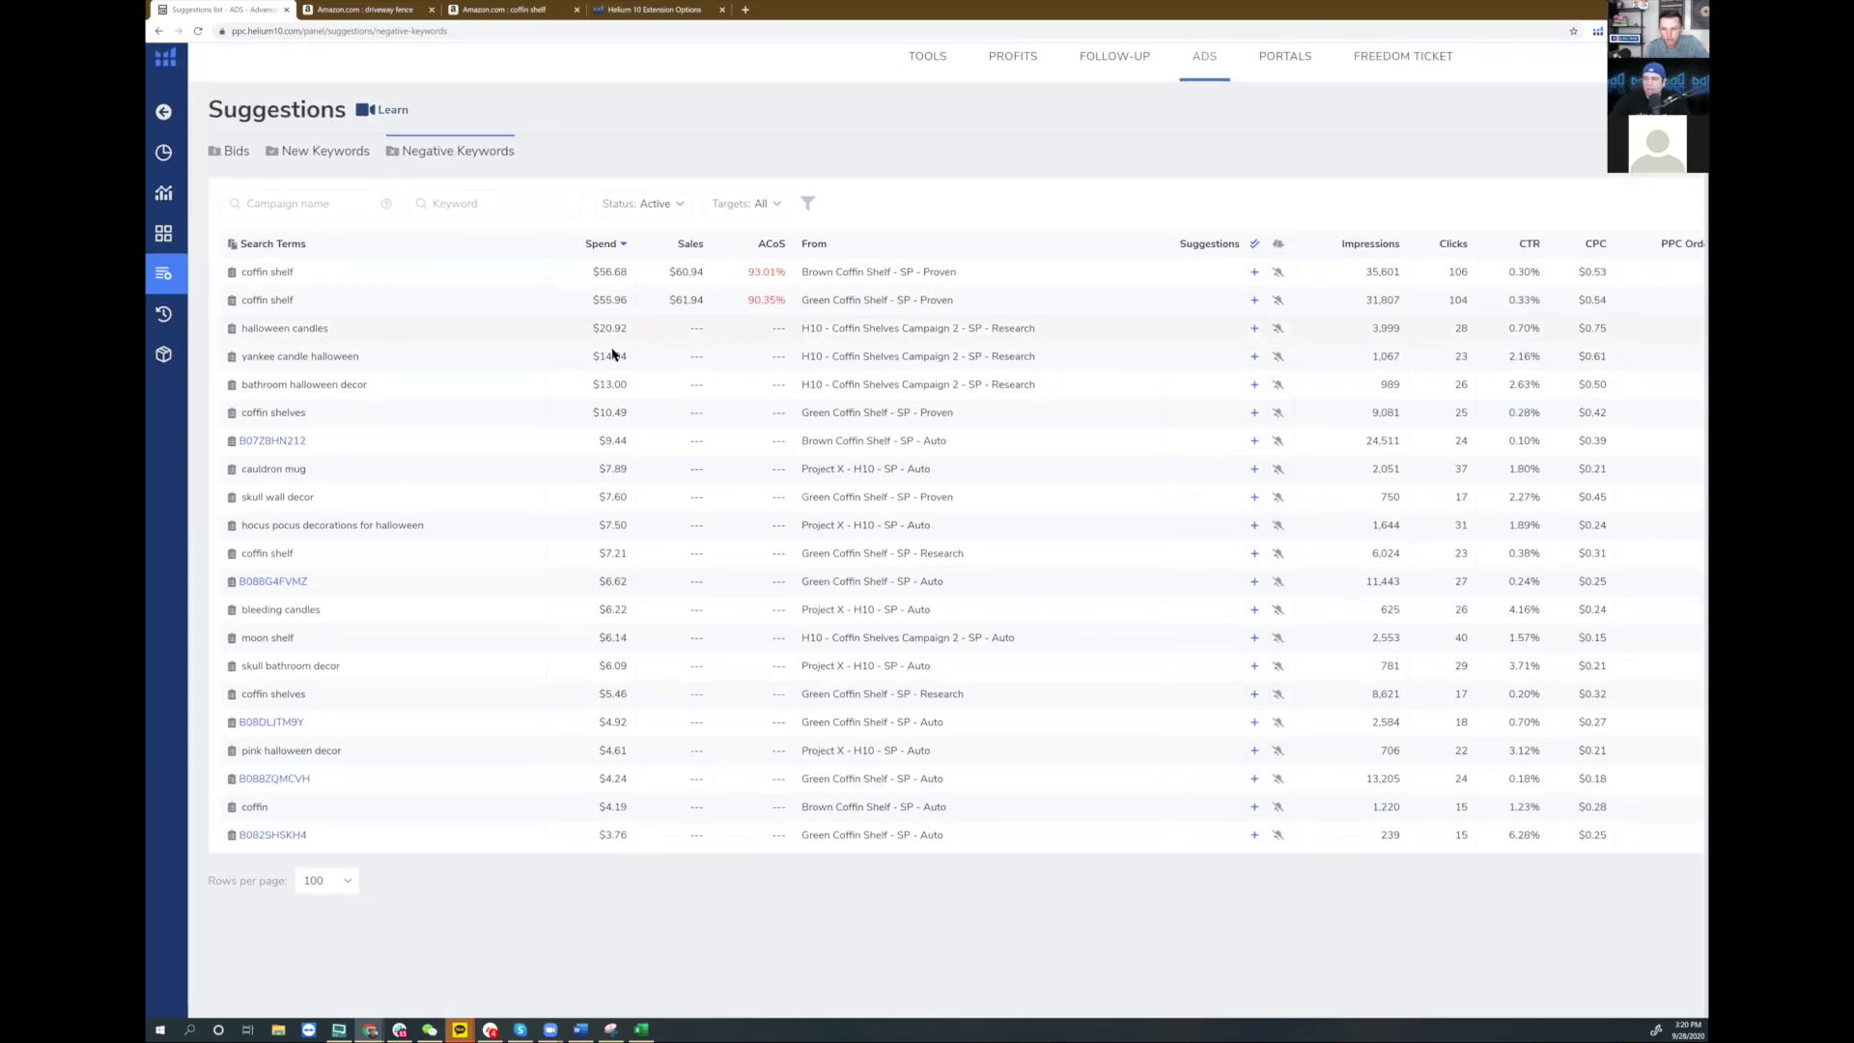
key("ctrl+plus")
key("ctrl+plus")
key("ctrl+plus")
key("ctrl+plus")
key("ctrl+plus")
key("ctrl+plus")
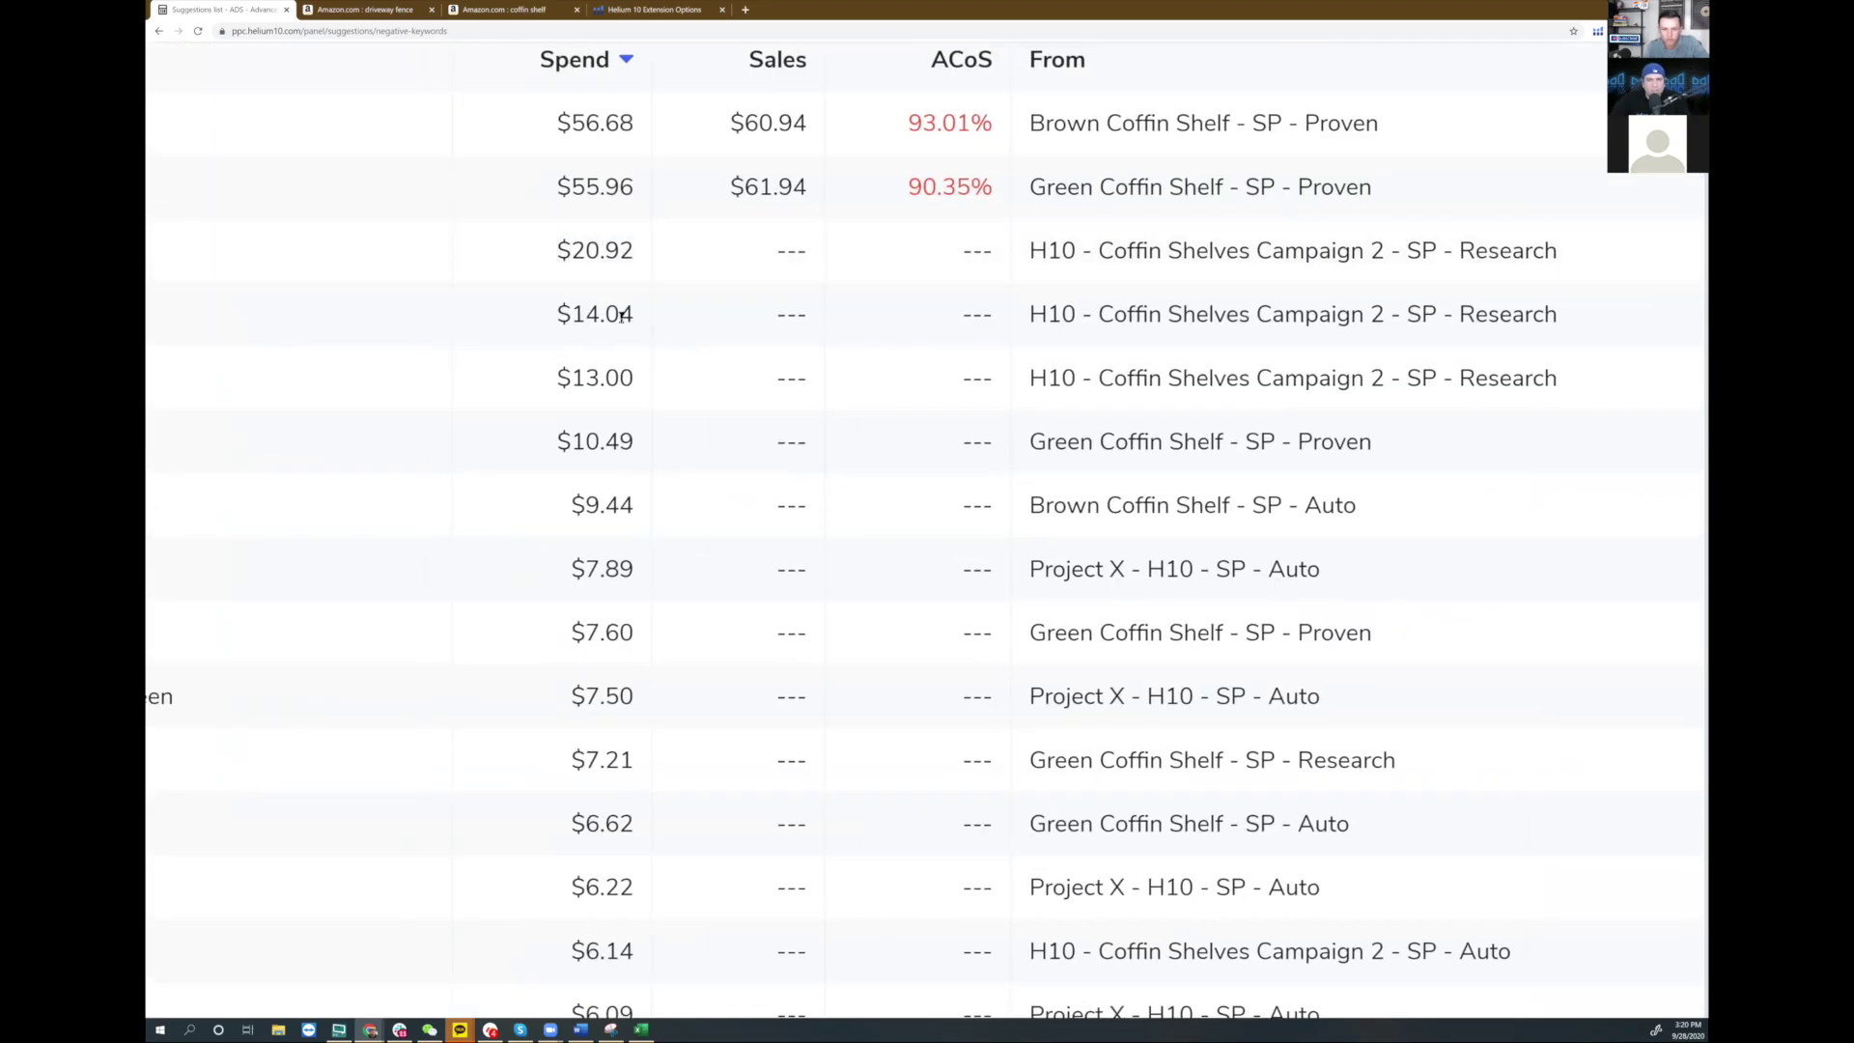
- Apply the negative keyword suggestion for "yankee candle halloween" from H10 - Coffin Shelves Campaign 2 - SP - Research
key("ctrl+minus")
key("ctrl+minus")
key("ctrl+minus")
key("ctrl+minus")
key("ctrl+minus")
key("ctrl+minus")
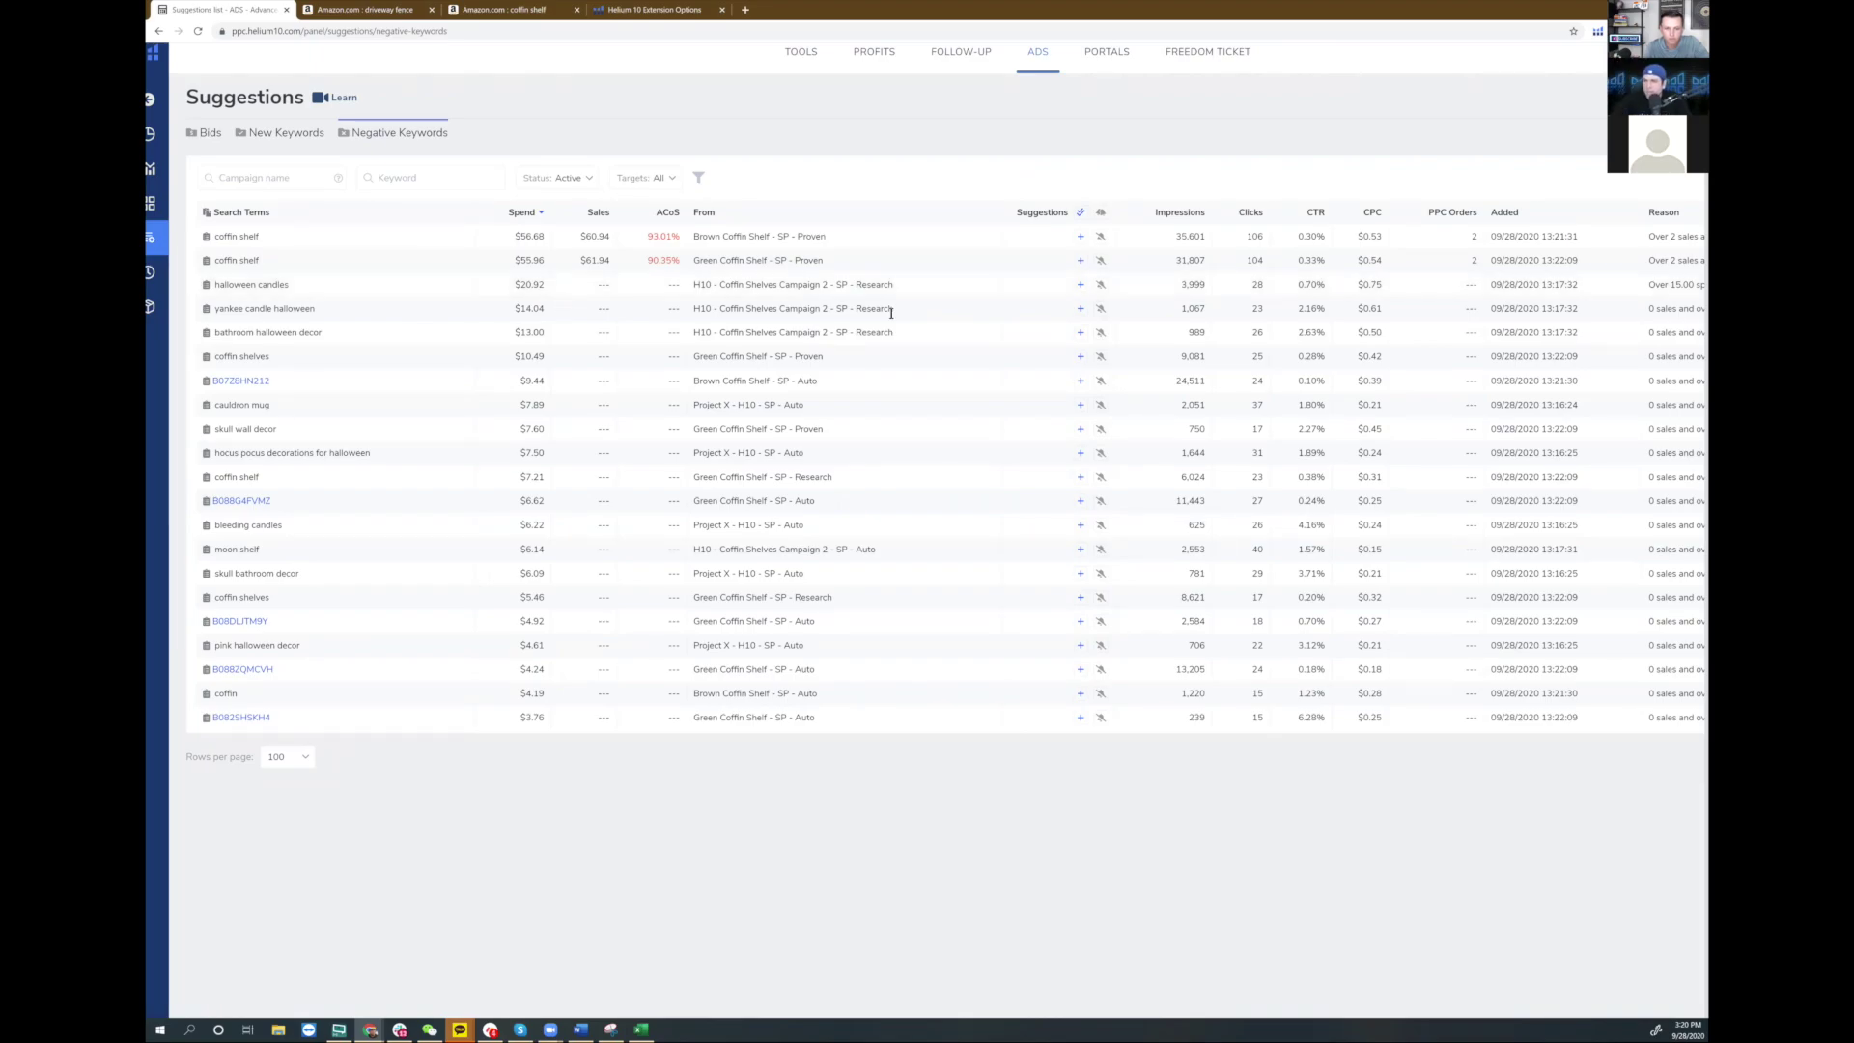
left_click(1081, 309)
left_click(1652, 178)
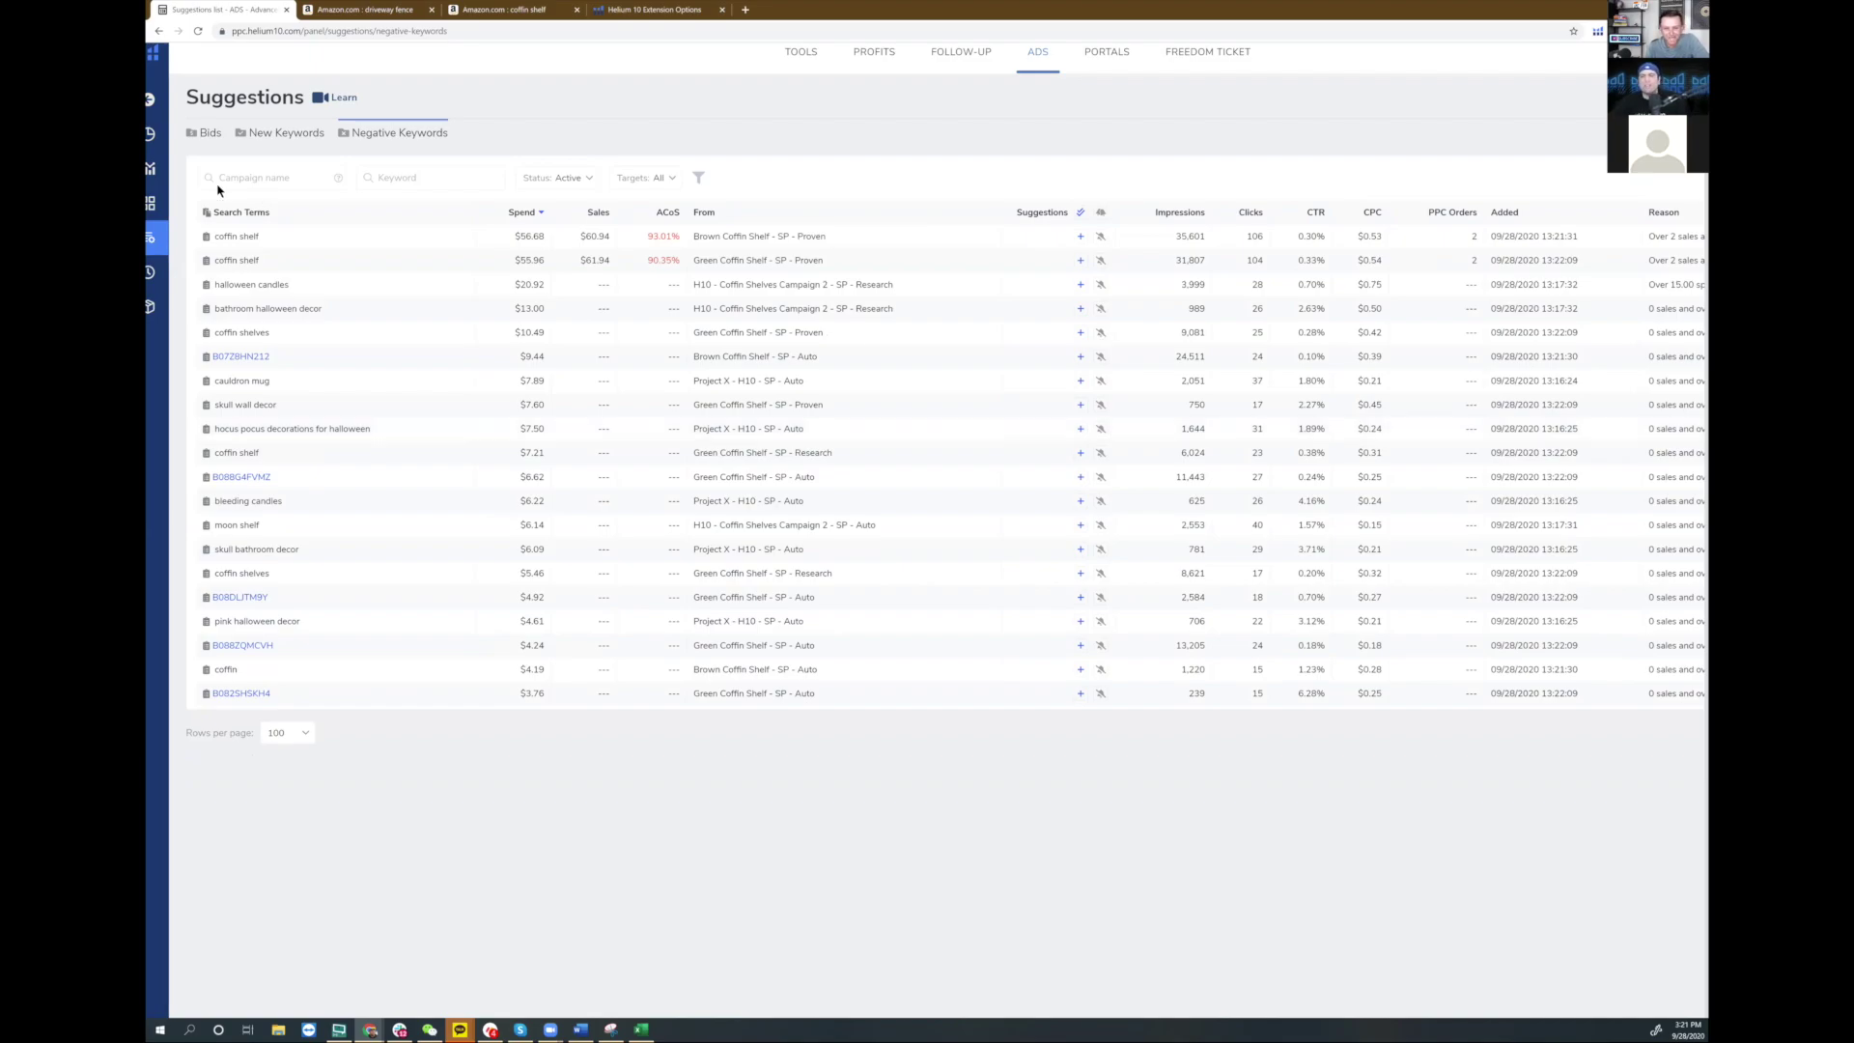
- Open the Ad Manager in Helium 10 ADS
mouse_move(172, 174)
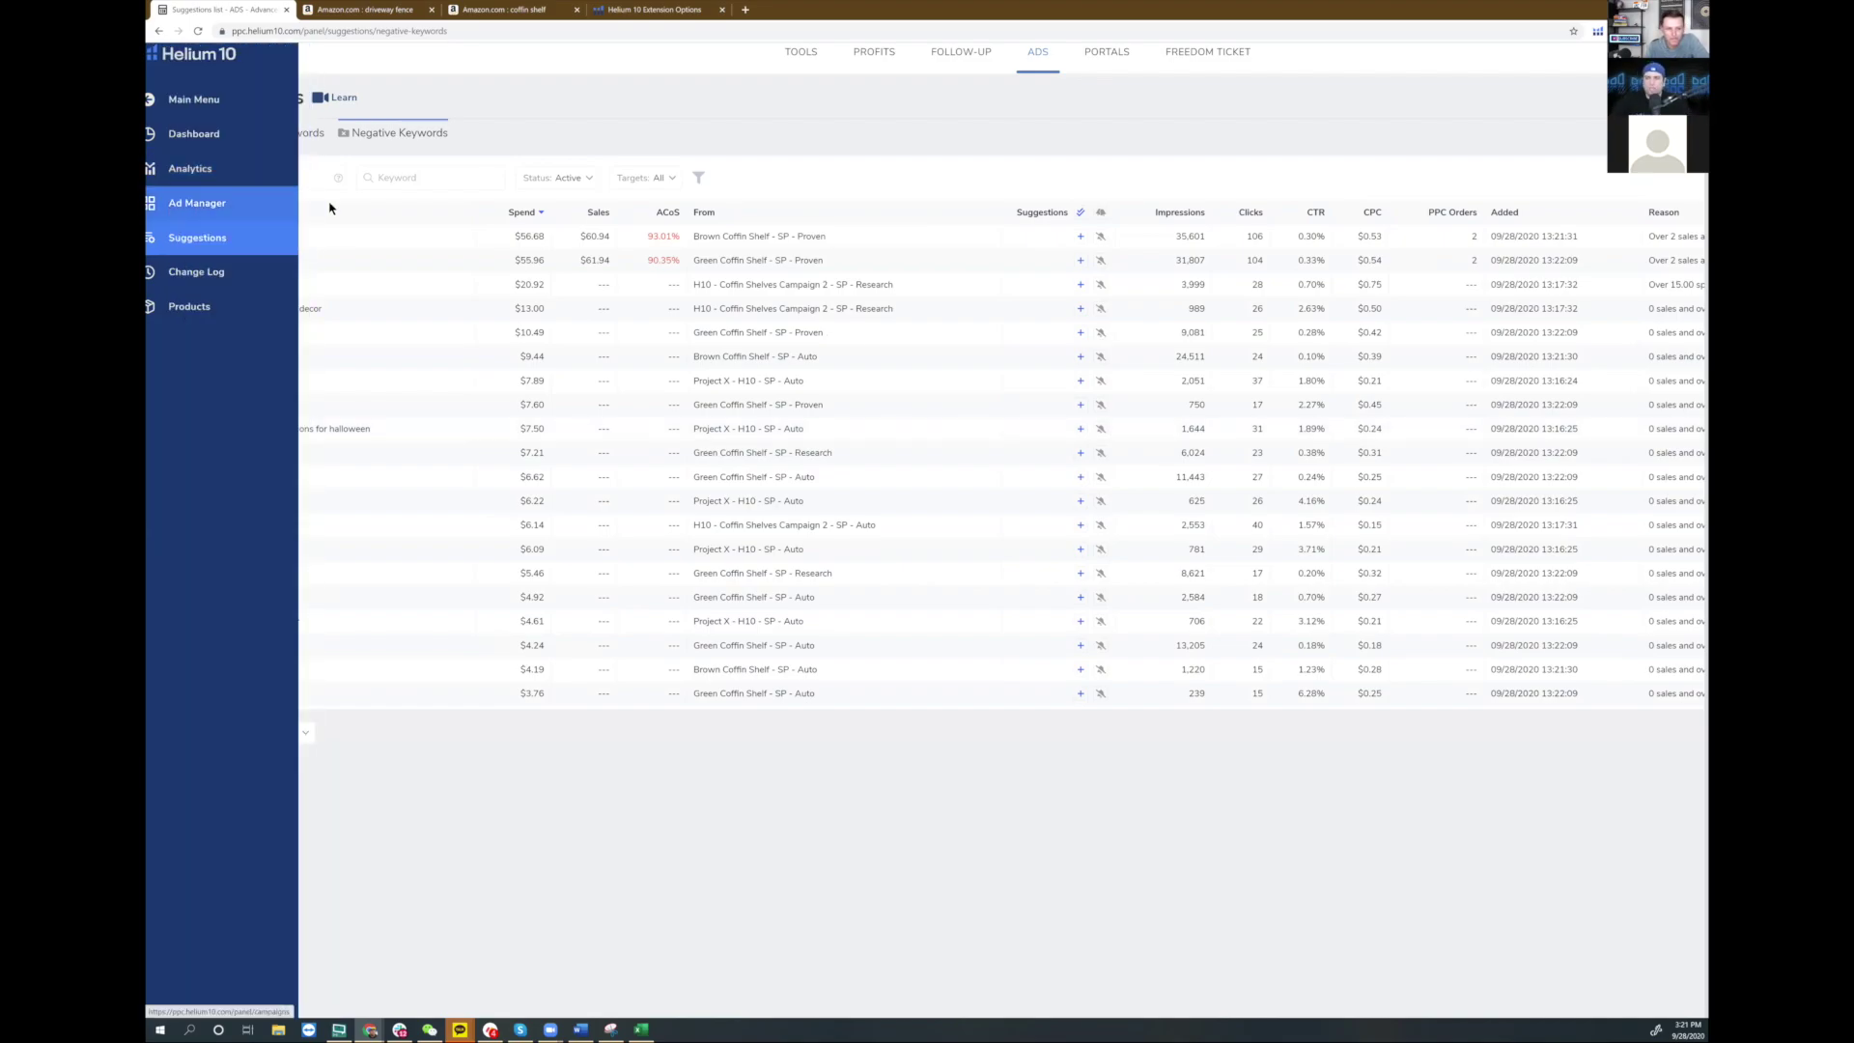